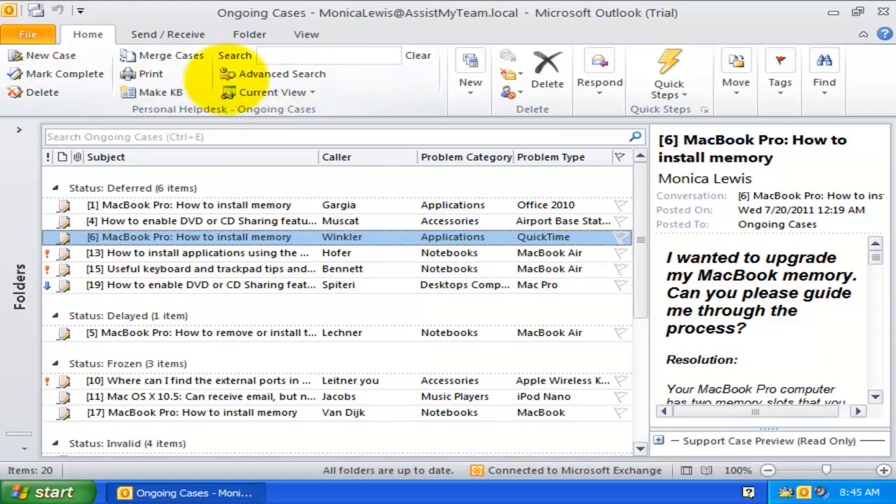
- Glance at the views list, then open case [6] in its form and close it
left_click(221, 109)
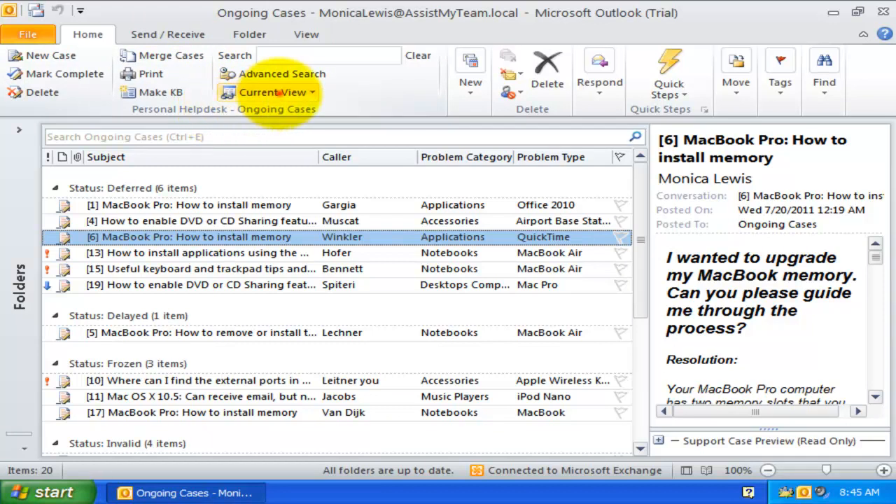
left_click(280, 93)
left_click(280, 93)
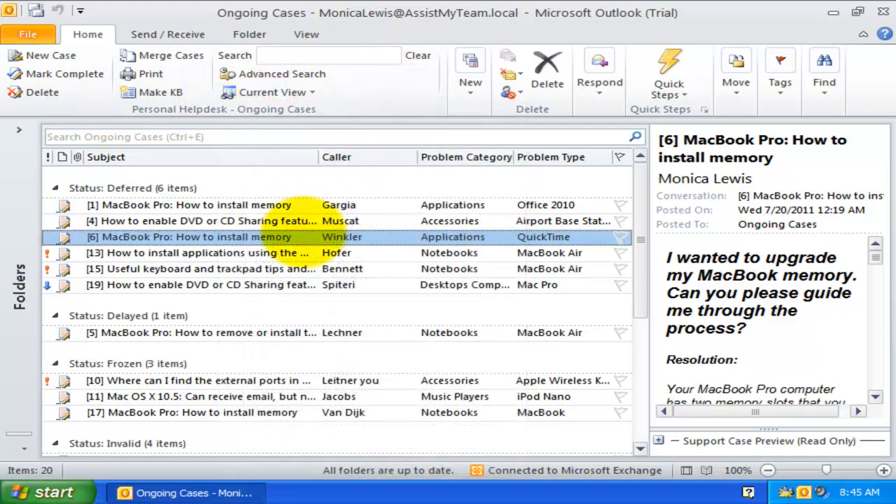
double_click(302, 235)
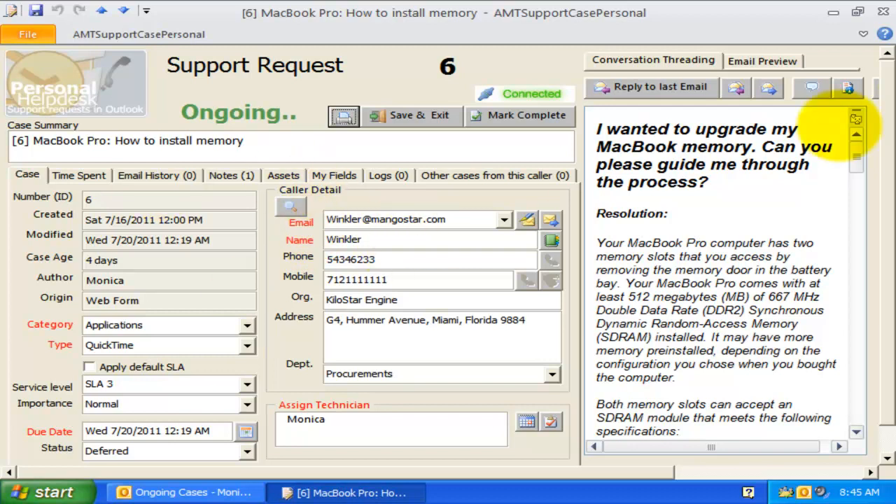
left_click(882, 12)
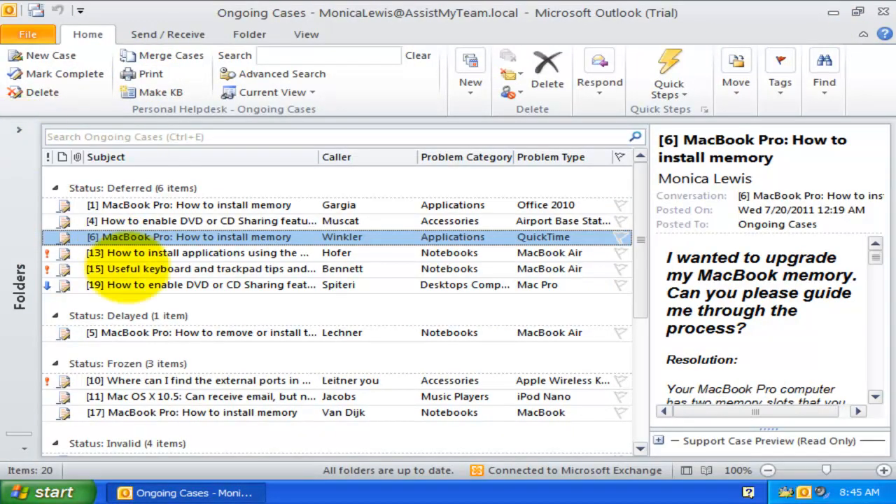
- Open and close case [19], then show and dismiss its action menu
double_click(126, 285)
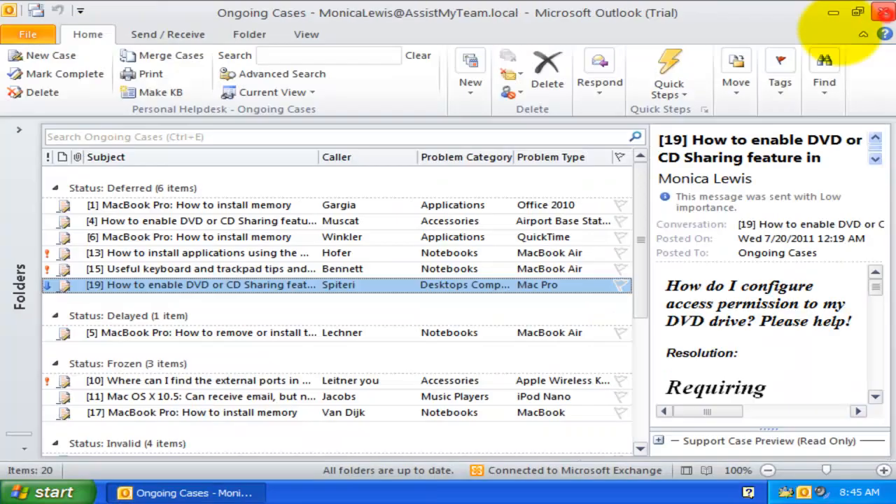
left_click(880, 12)
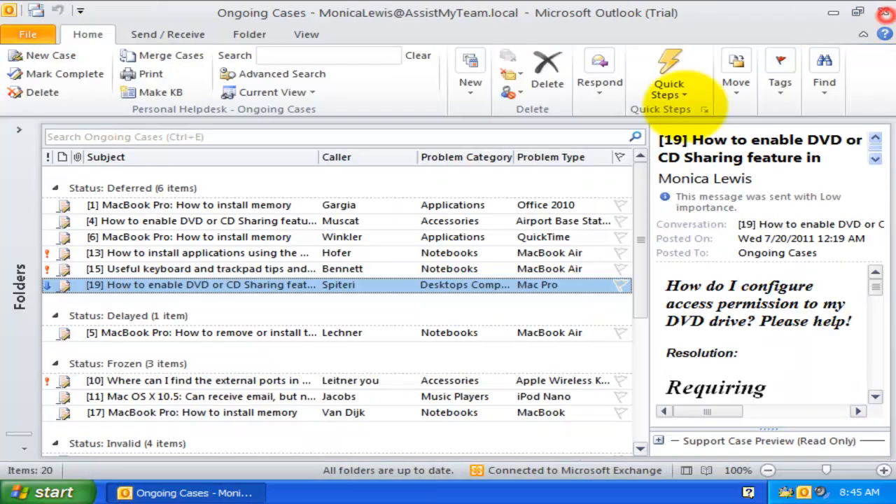
right_click(288, 284)
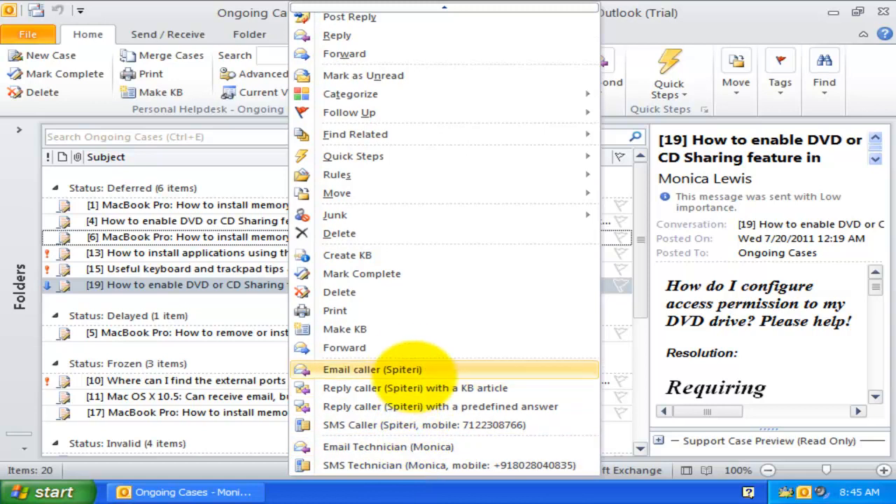
left_click(227, 9)
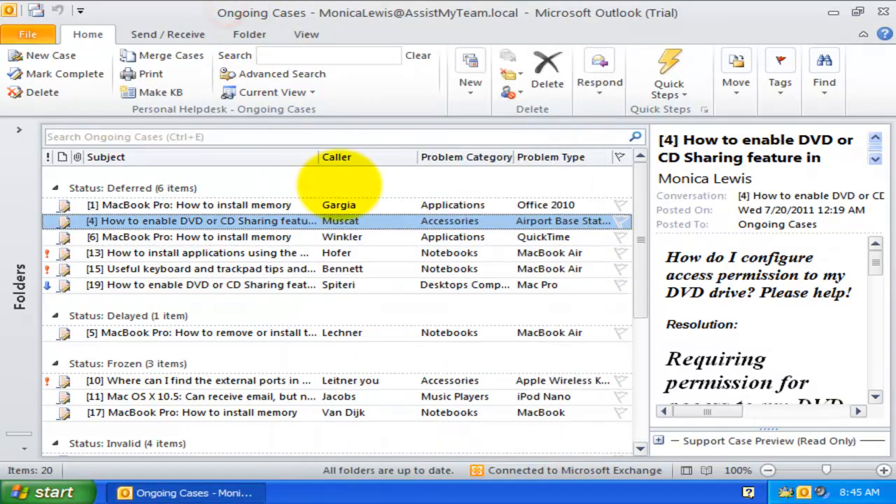
- Expand the folder tree, visit the Inbox, and return to Ongoing Cases
left_click(19, 129)
scroll(220, 143, "up", 3)
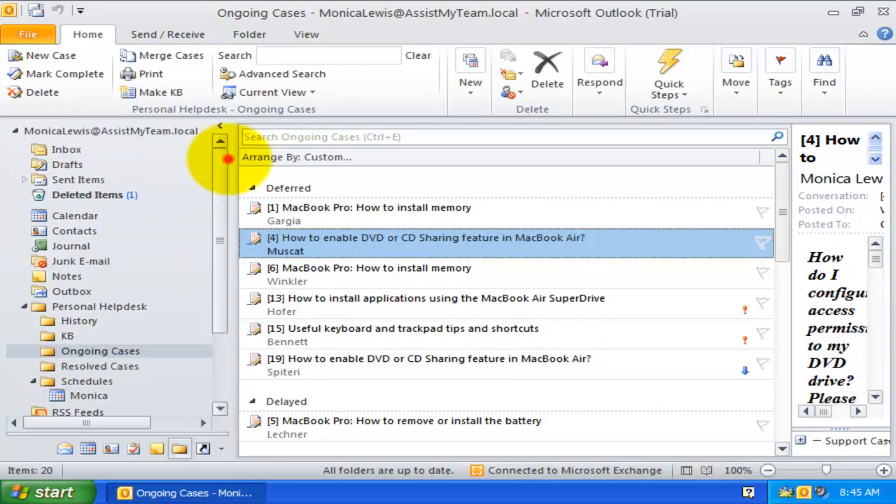
left_click(63, 149)
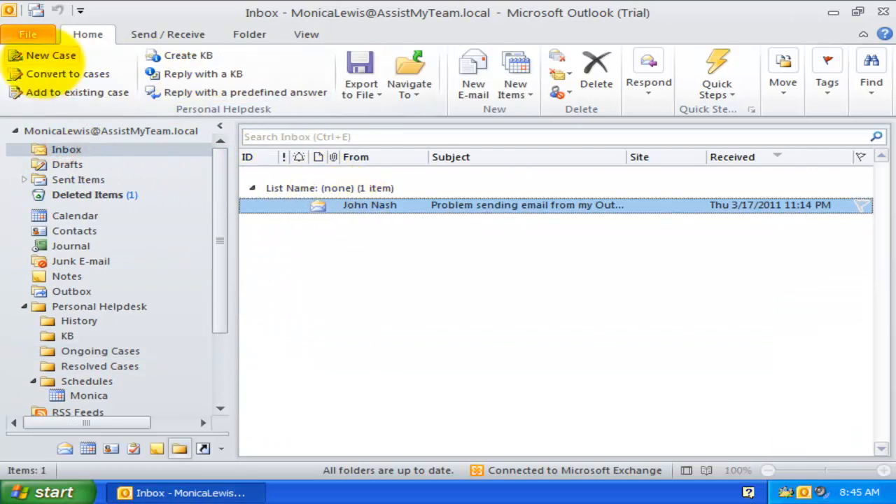
left_click(100, 351)
- Open case [4], check its caller contact picker and mobile number, then close it
double_click(369, 238)
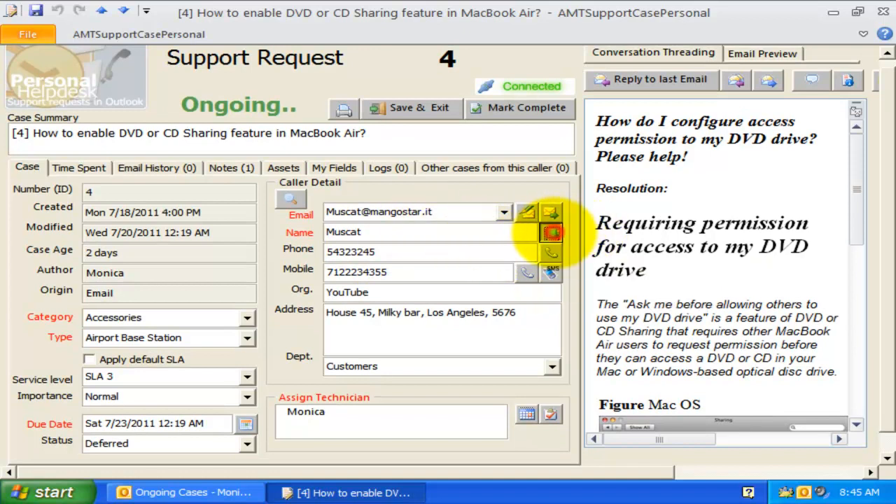
left_click(552, 231)
left_click(695, 400)
left_click(463, 279)
left_click(881, 12)
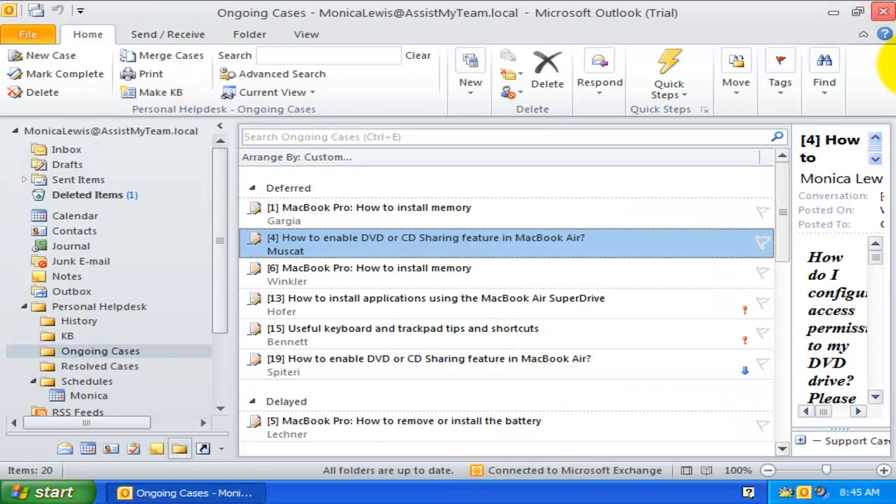
scroll(213, 285, "down", 3)
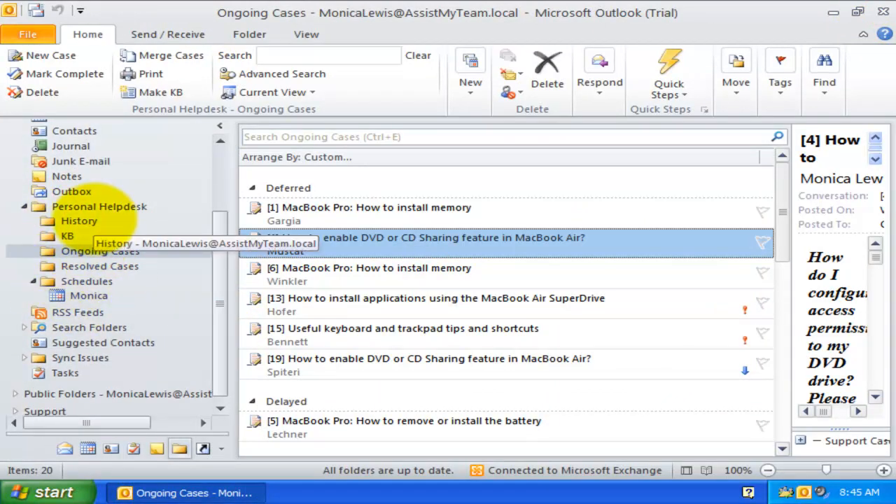
- Browse the History folder, then the KB folder's article list
left_click(79, 221)
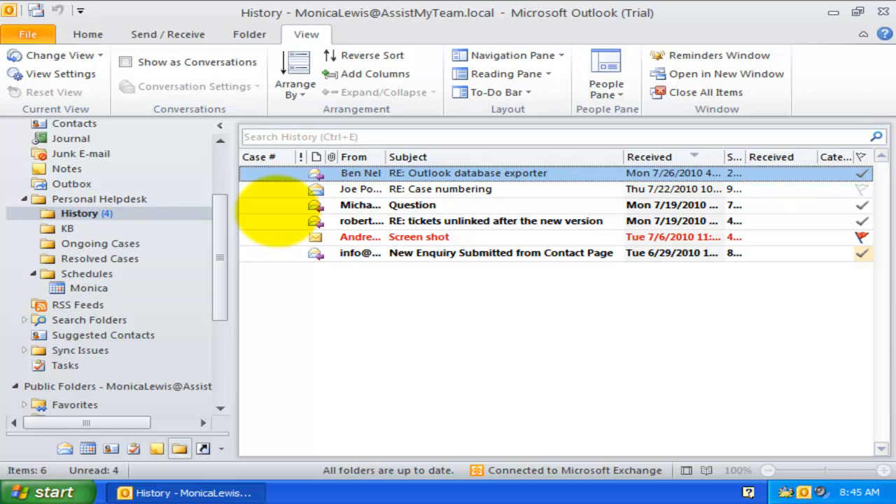
left_click(67, 227)
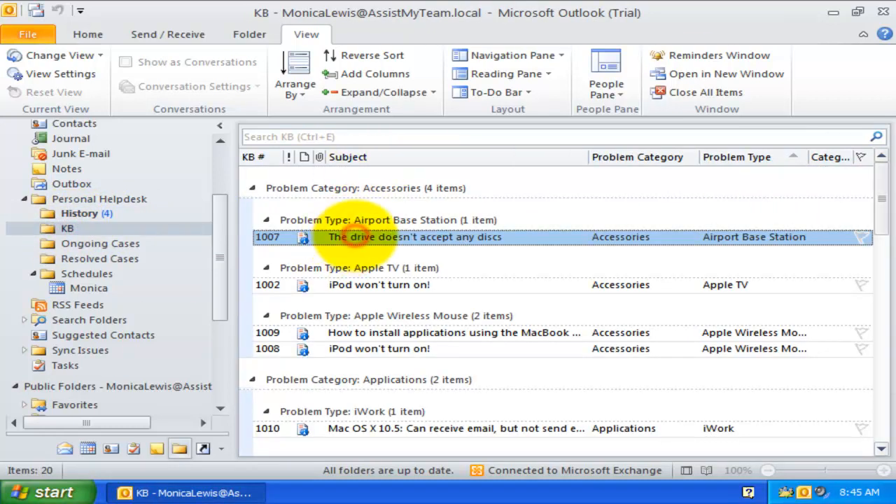
scroll(369, 260, "down", 5)
scroll(371, 287, "up", 5)
scroll(382, 276, "down", 2)
- Open and close KB article 1009, then return to Ongoing Cases from the Home tab
double_click(371, 253)
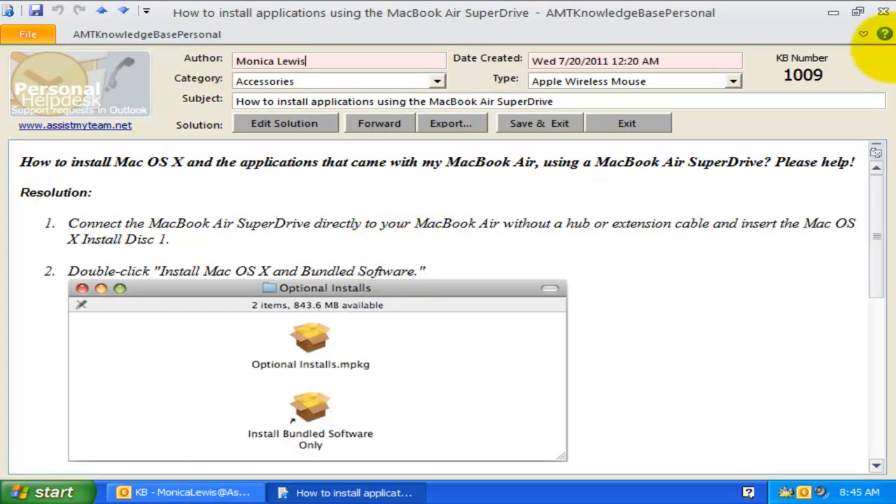
left_click(883, 12)
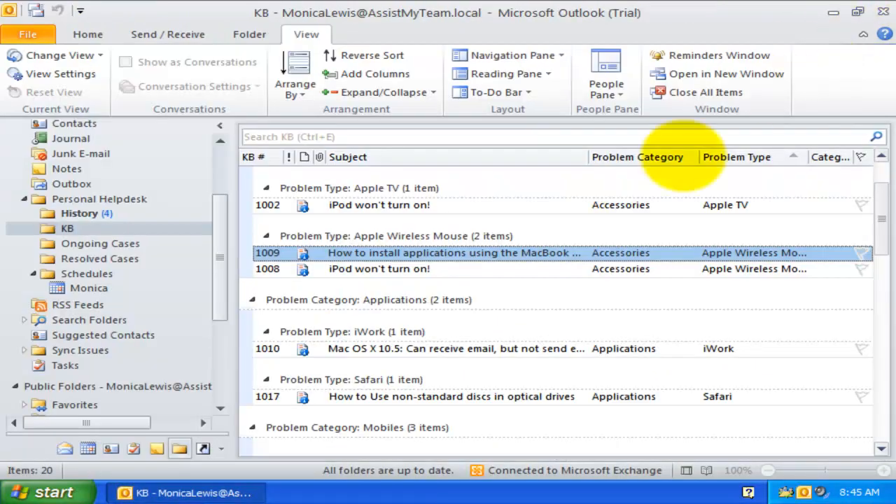
left_click(87, 34)
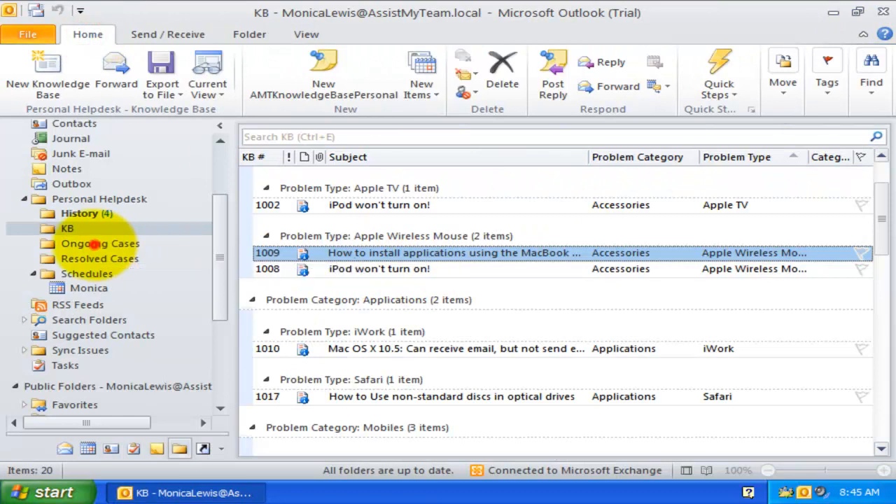
left_click(91, 244)
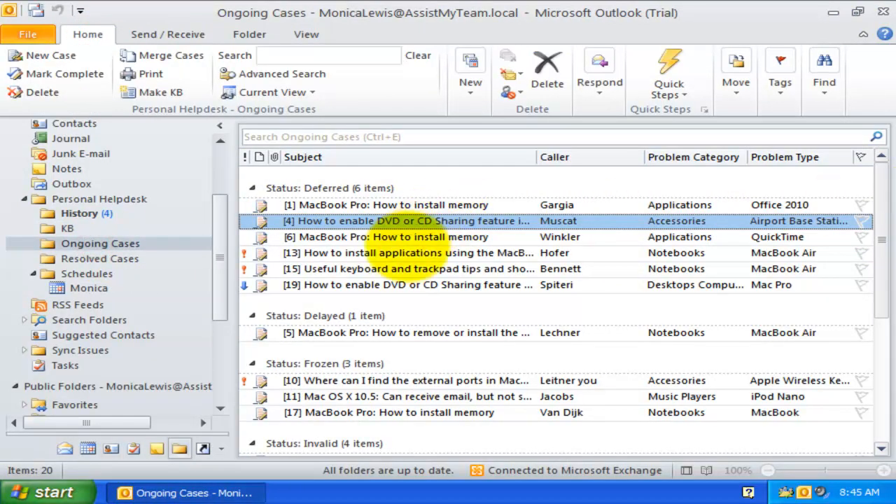
- Select case [13], then open and close cases [13] and [5] in their forms
left_click(408, 254)
scroll(407, 254, "down", 5)
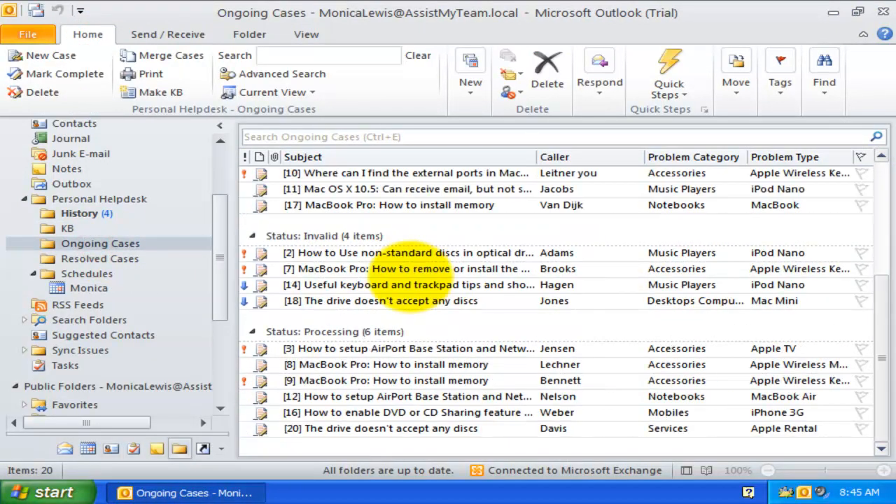
scroll(408, 274, "up", 5)
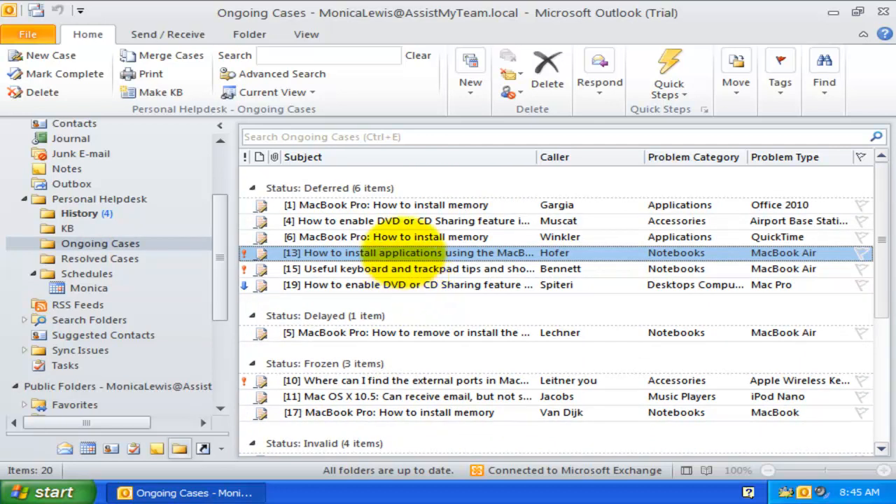
double_click(402, 252)
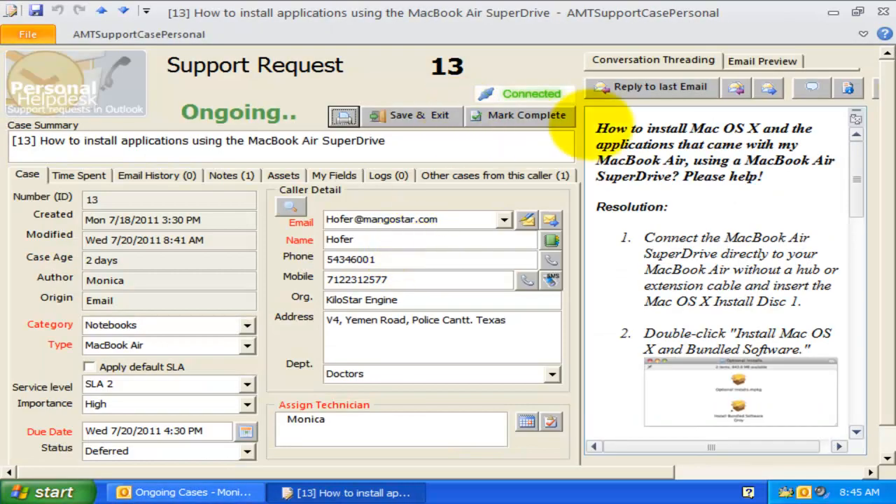
left_click(880, 12)
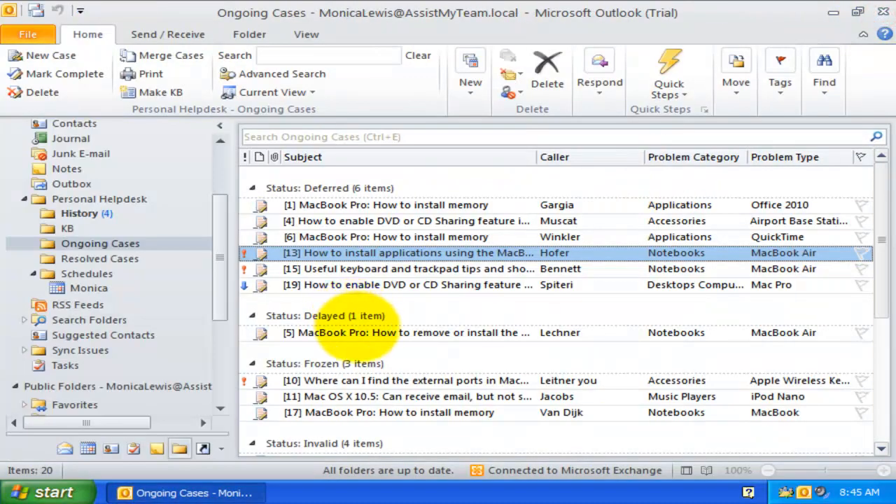
double_click(360, 330)
left_click(881, 12)
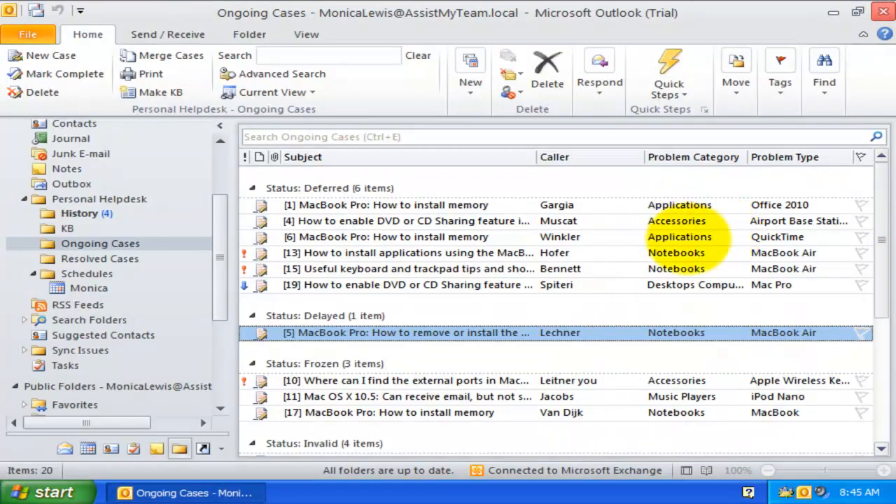
- Preview case [13] in the Reading Pane, collapse Support Case Preview, and expand the folder tree
left_click(394, 253)
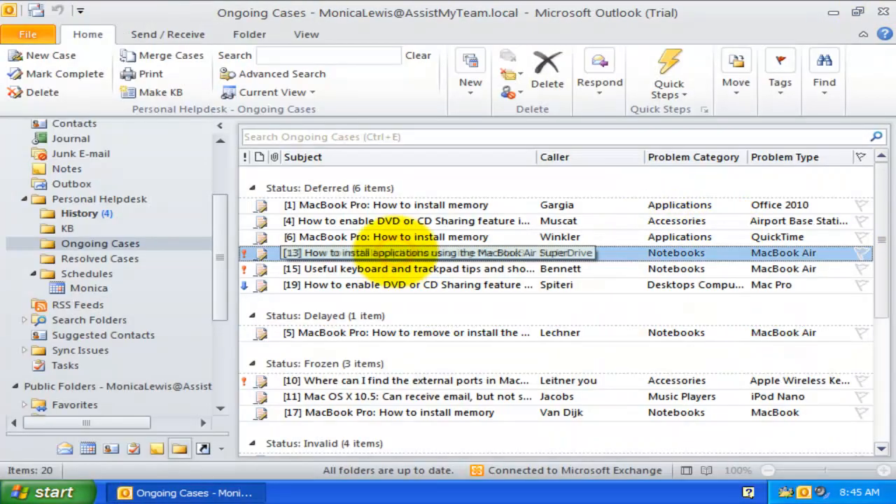
scroll(395, 301, "down", 5)
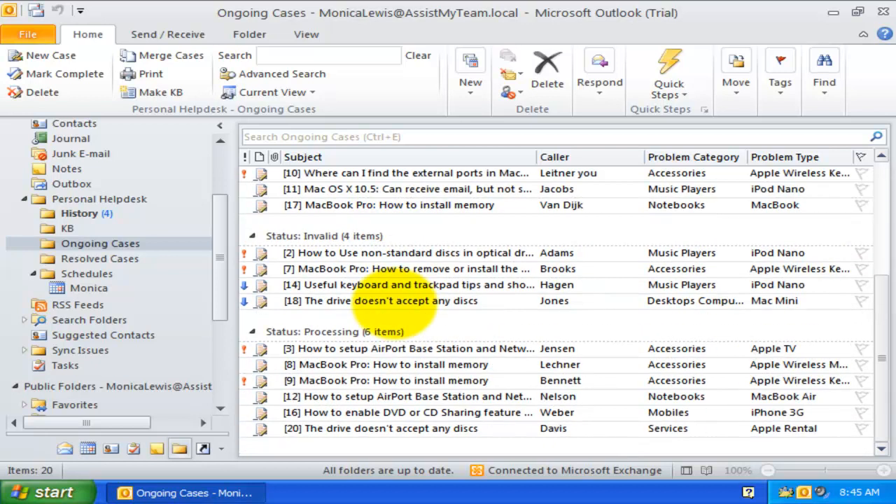
scroll(395, 301, "up", 5)
left_click(306, 34)
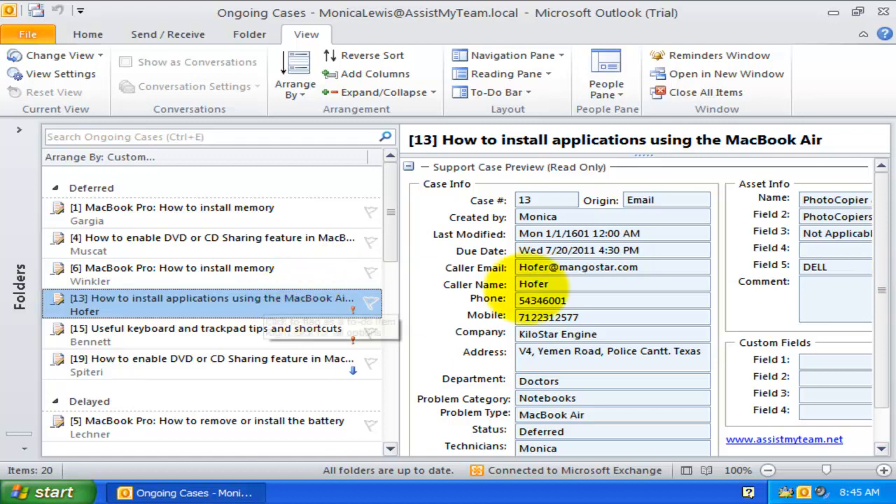
double_click(536, 200)
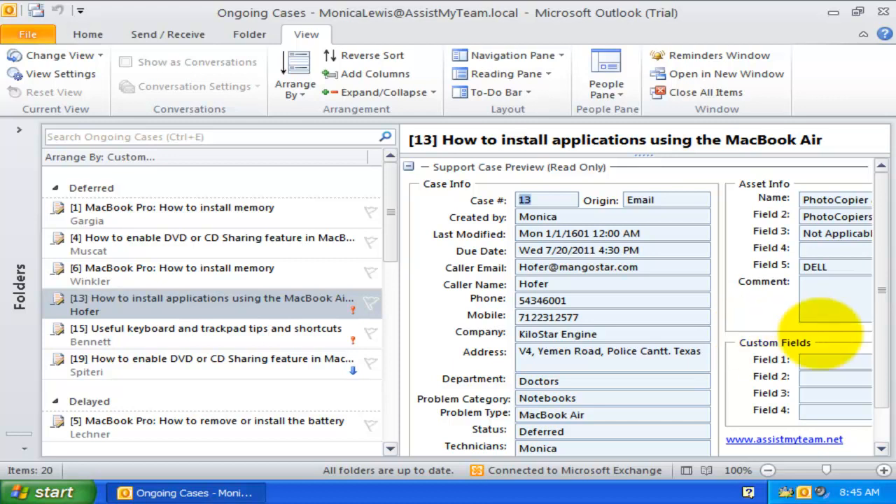
mouse_move(878, 290)
left_mouse_down()
mouse_move(879, 323)
mouse_move(880, 286)
left_mouse_up()
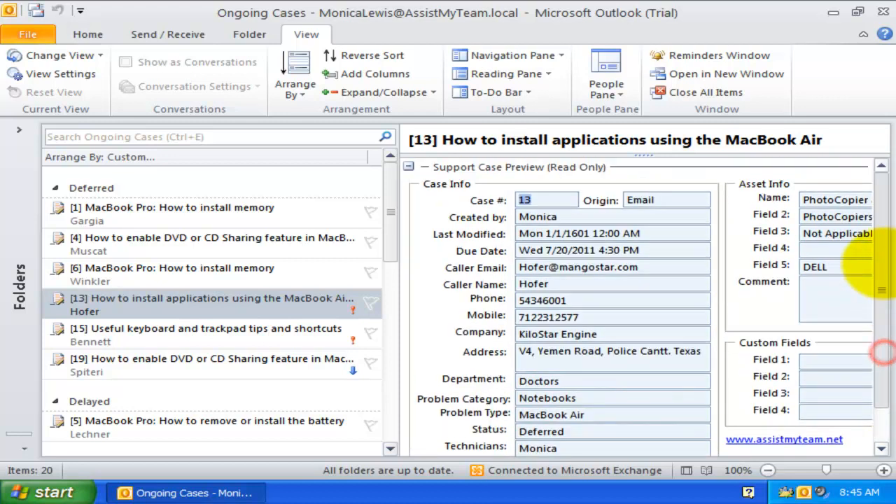
left_click(408, 166)
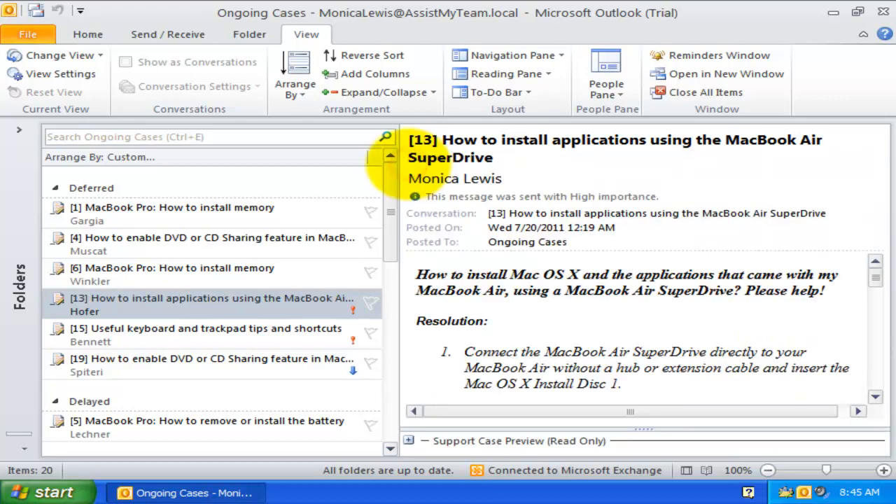
left_click(19, 130)
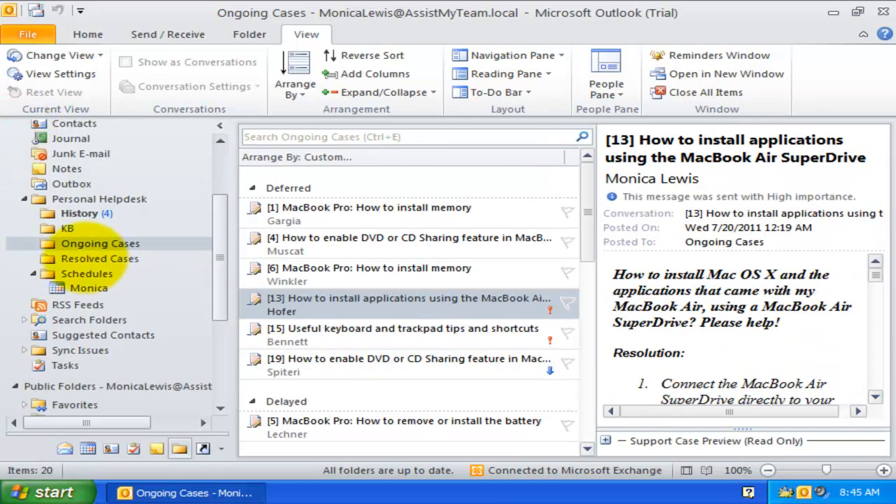
- In Resolved Cases, open and close case 34, then switch to the empty Schedules folder
left_click(84, 259)
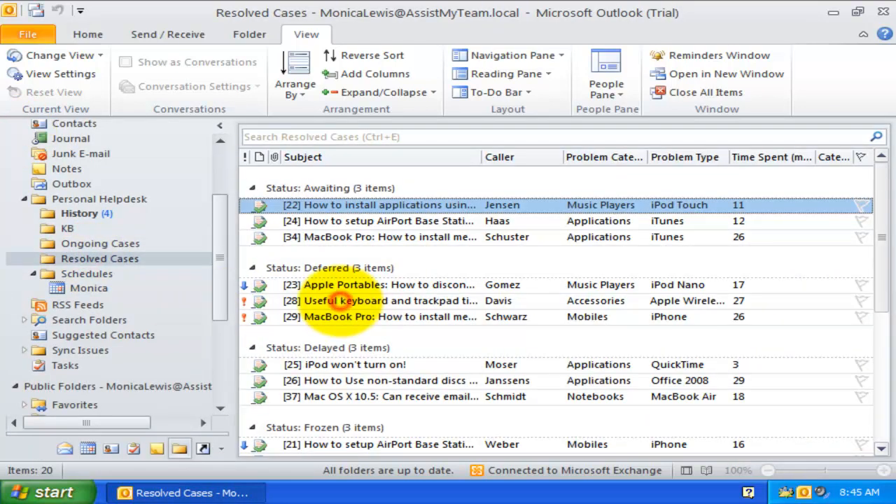
left_click(339, 301)
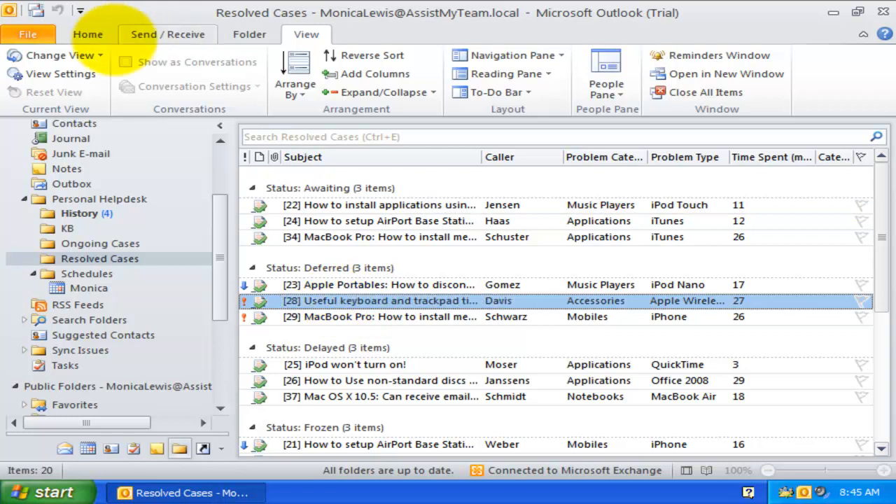
left_click(88, 34)
left_click(392, 236)
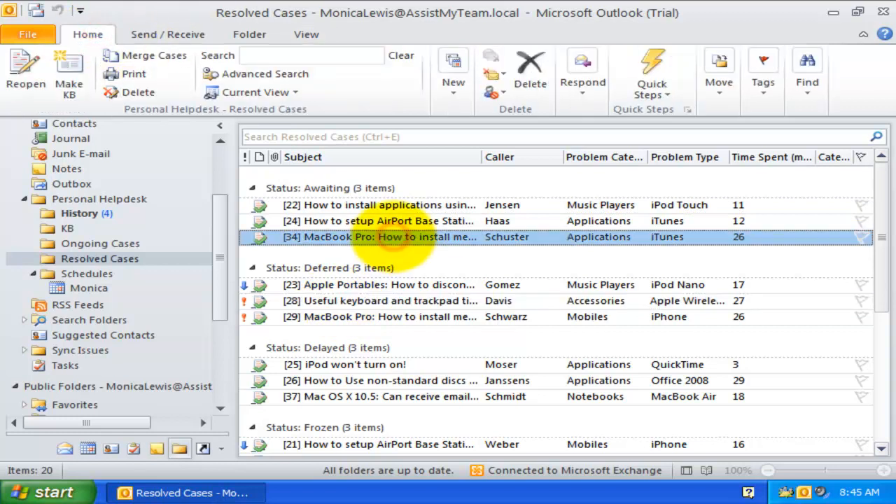
double_click(392, 236)
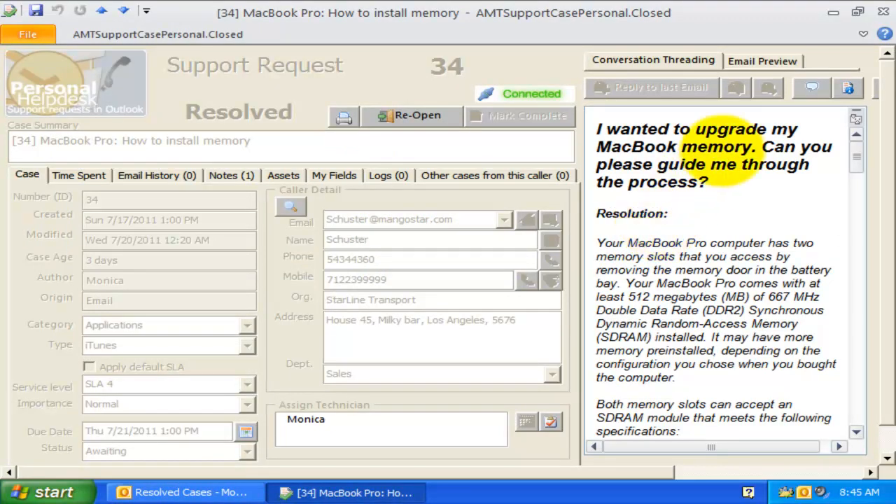
left_click(882, 12)
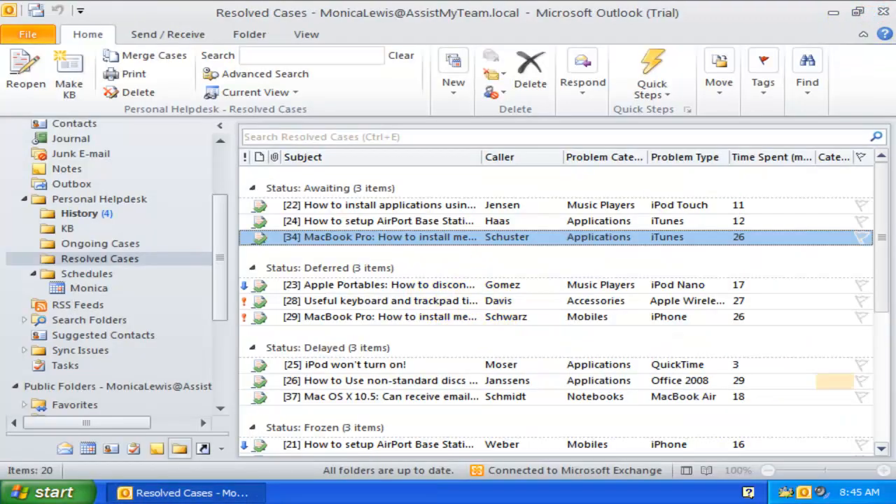
left_click(86, 273)
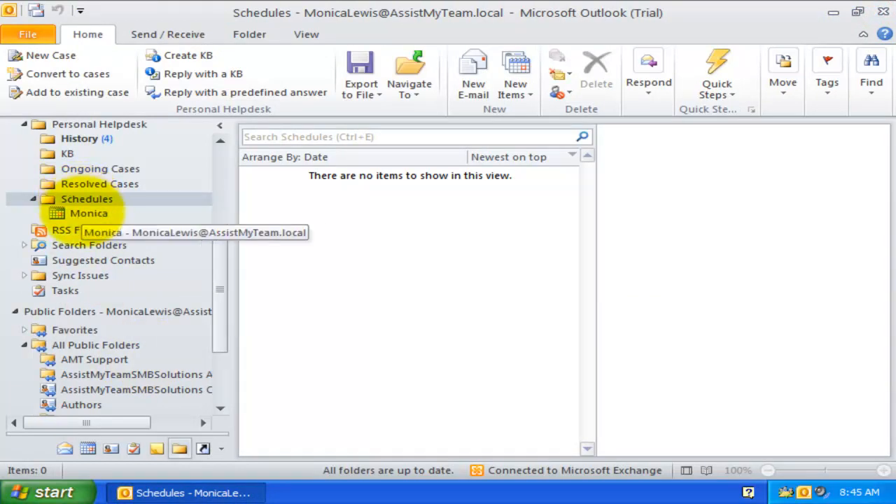
- Review the case #13 and #15 due-date entries in the schedule calendar, then return to the Inbox
left_click(84, 214)
left_click(409, 273)
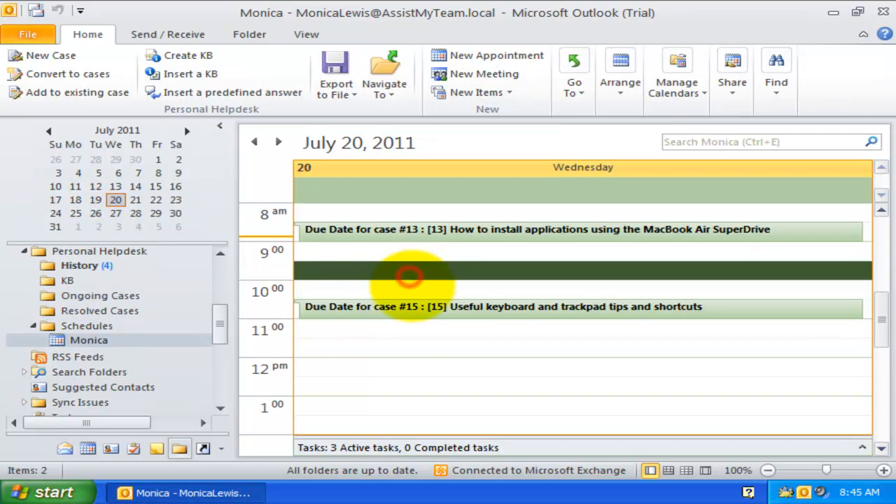
scroll(410, 275, "up", 1)
left_click(486, 269)
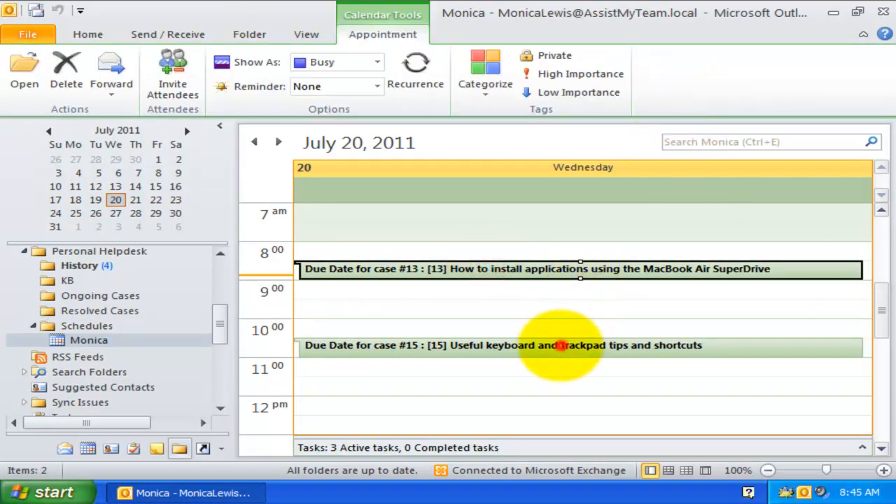
left_click(549, 346)
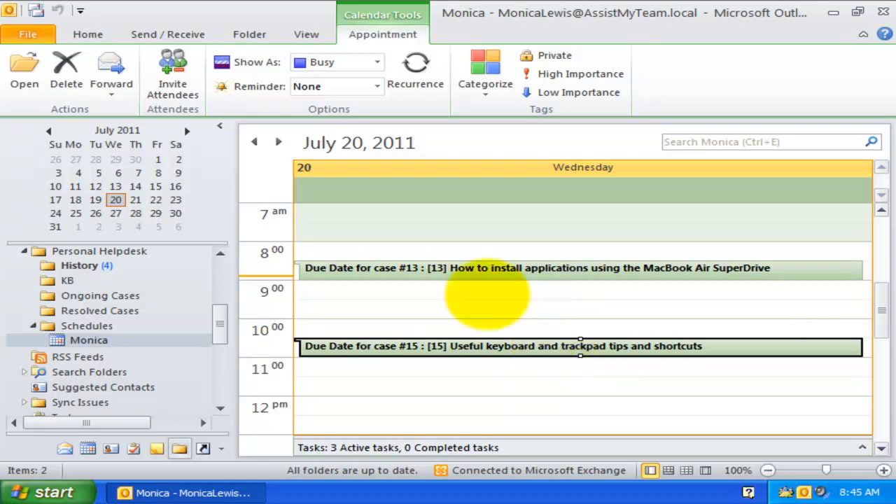
scroll(104, 287, "up", 5)
left_click(61, 266)
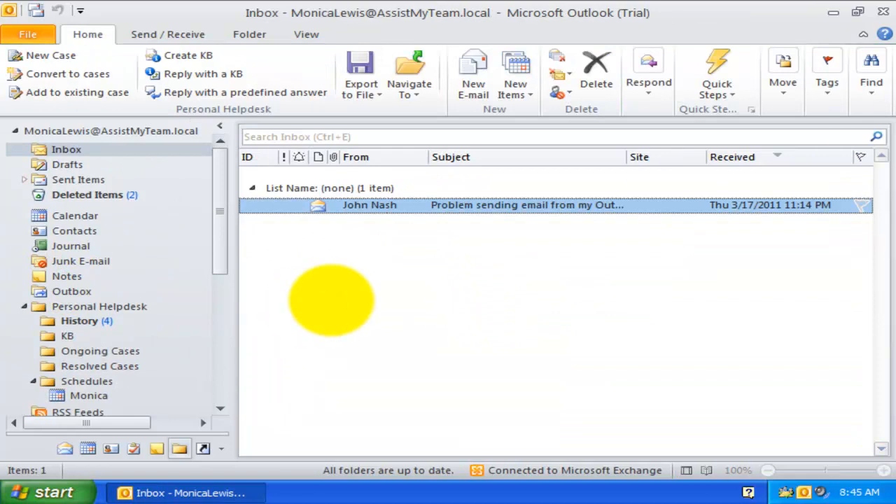
- Create a new case summarized 'Test ticket' with the note 'Just a test ticket!'
left_click(331, 300)
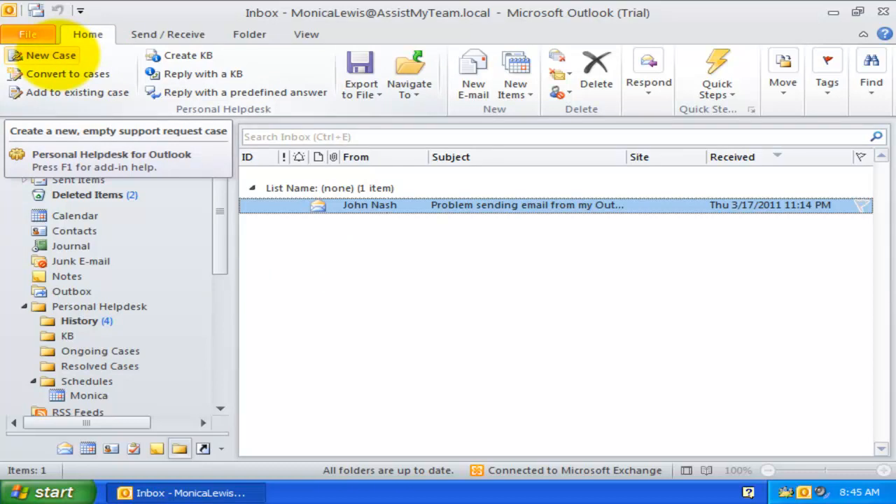
left_click(53, 56)
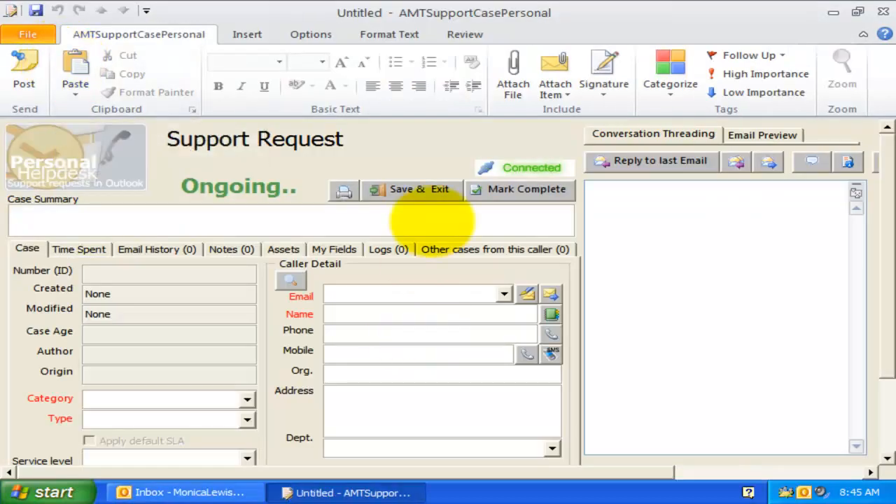
type("t ticket")
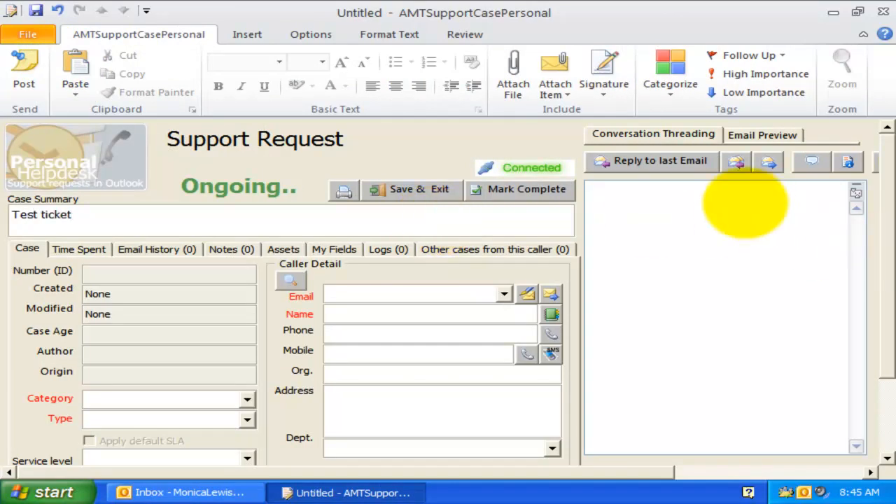
left_click(745, 203)
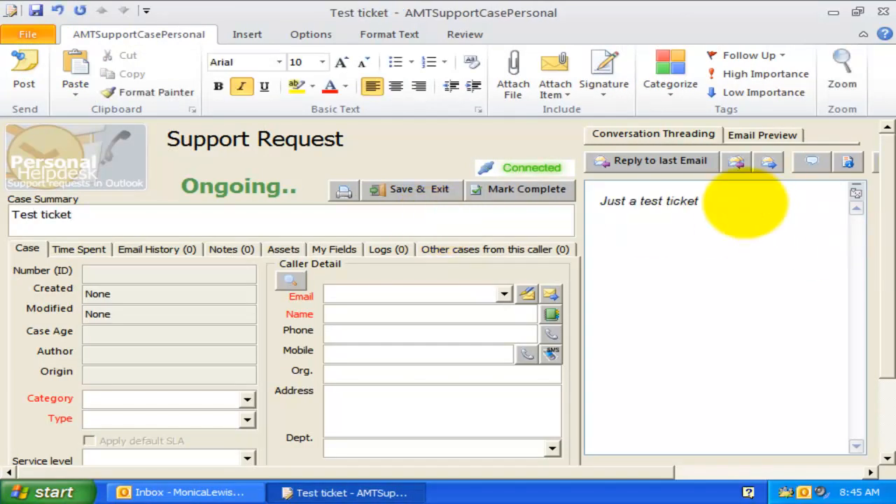
type("!")
key("Return")
key("Return")
key("Return")
key("Return")
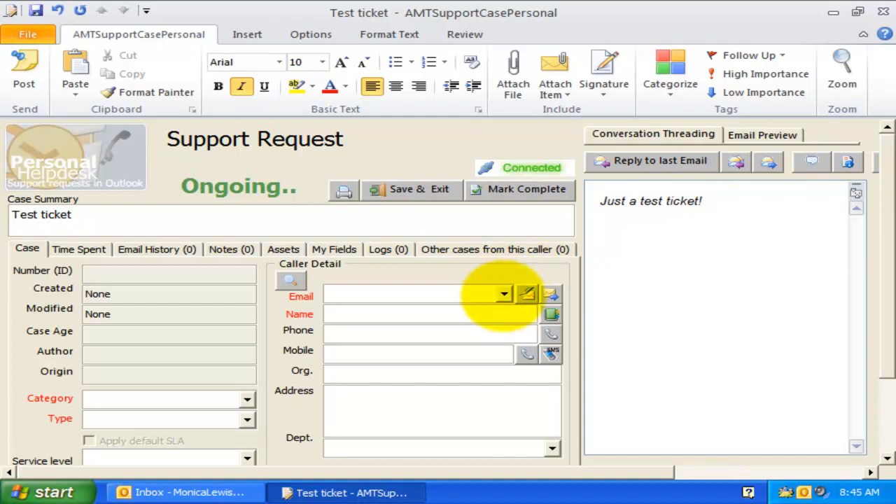
- Fill in the caller's details from a saved e-mail in the Email dropdown
scroll(504, 294, "down", 2)
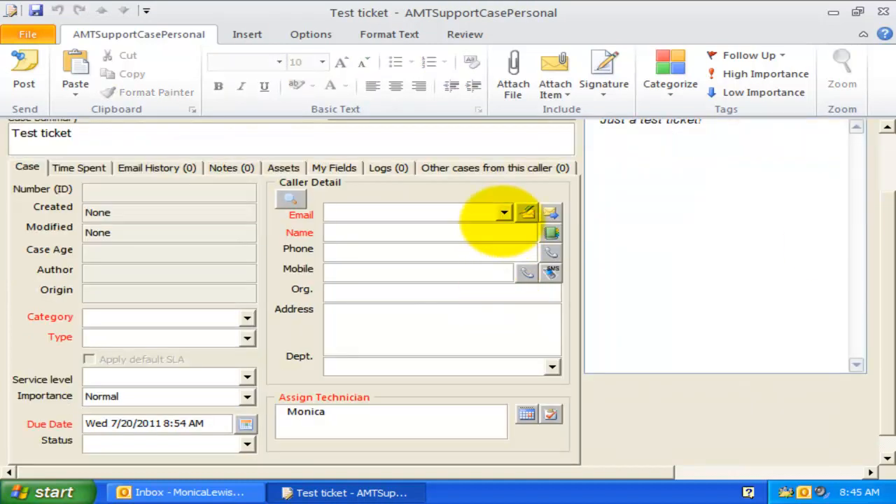
left_click(504, 212)
left_click(444, 251)
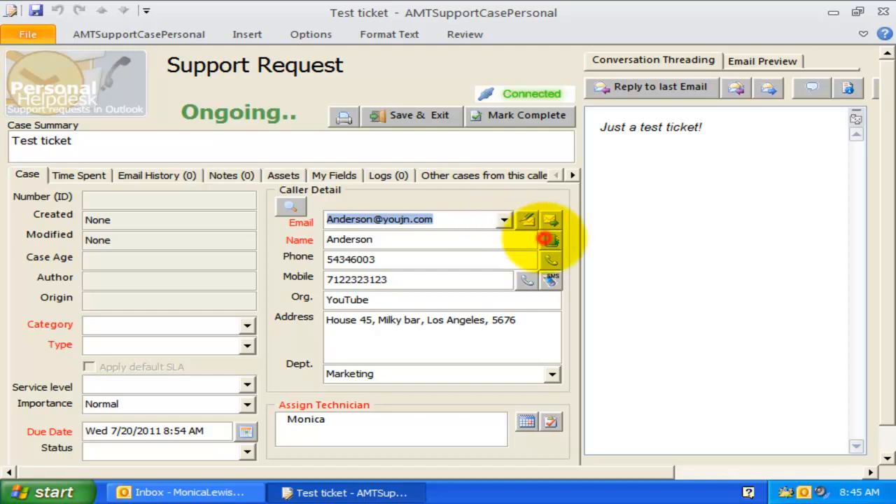
- Set the case caller to the team lead contact from the address book
left_click(551, 240)
left_click(259, 254)
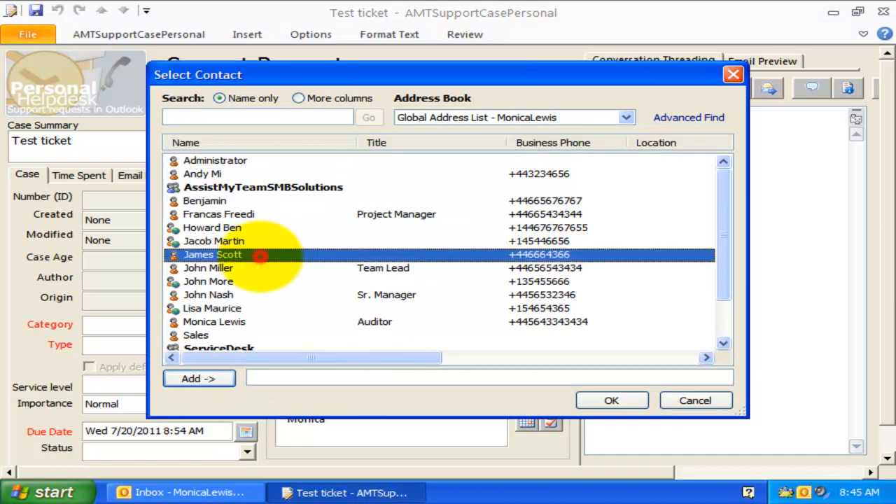
left_click(260, 268)
left_click(203, 378)
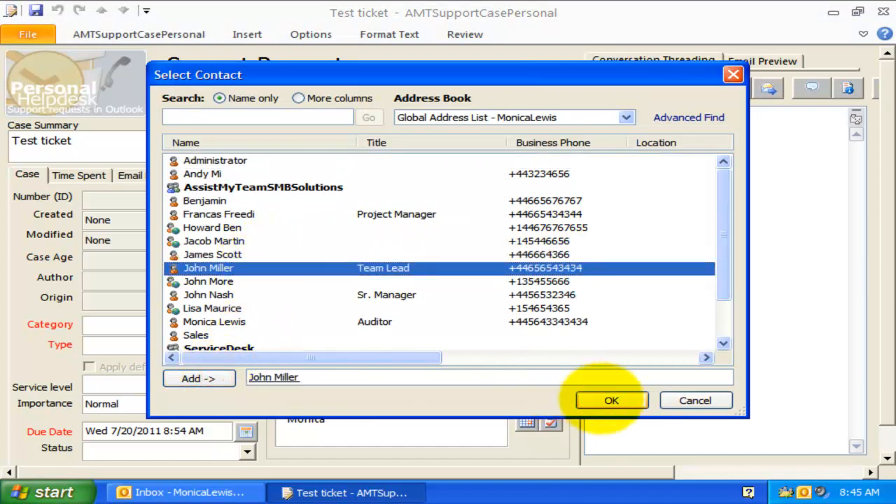
left_click(611, 400)
left_click(434, 318)
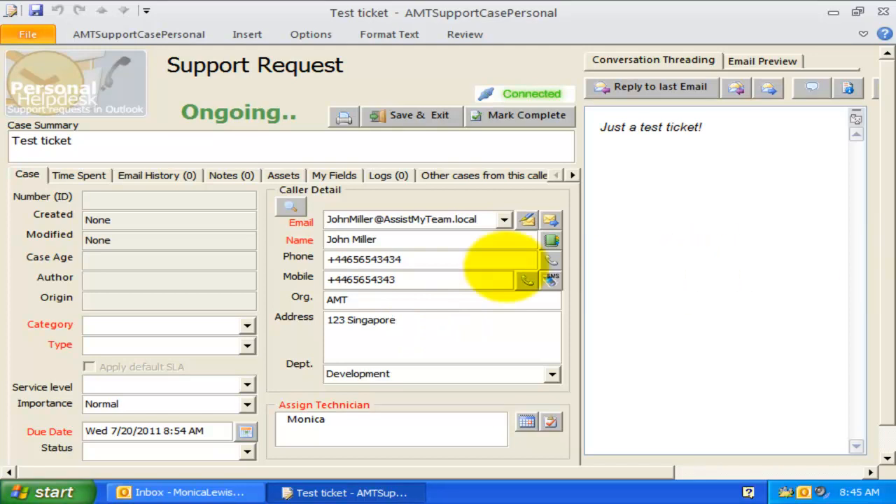
left_click(422, 260)
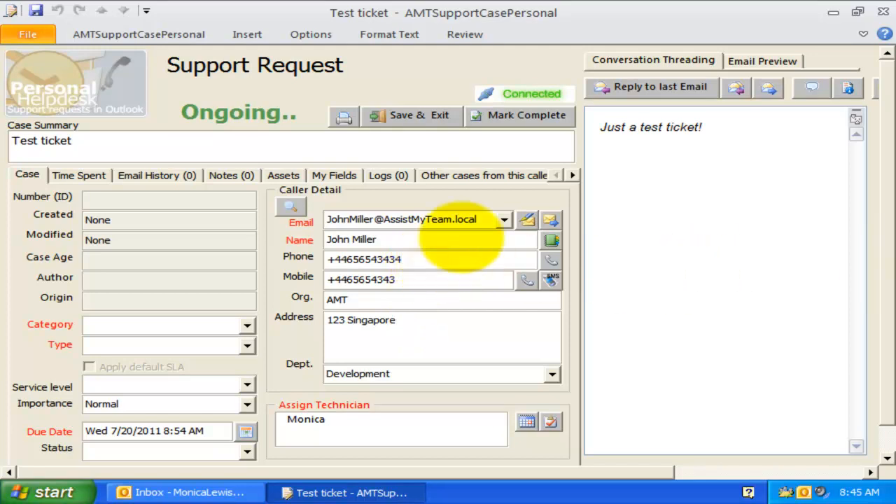
- Switch the caller to another saved e-mail and bring up the caller search
left_click(504, 219)
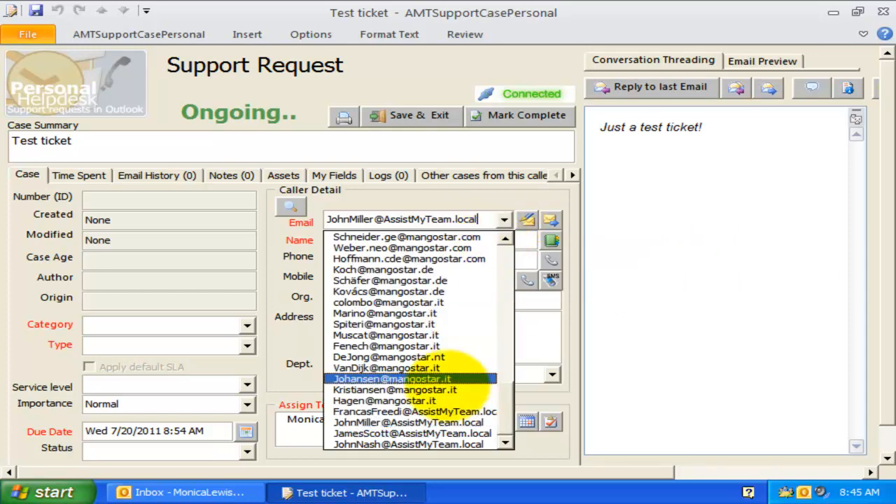
left_click(445, 270)
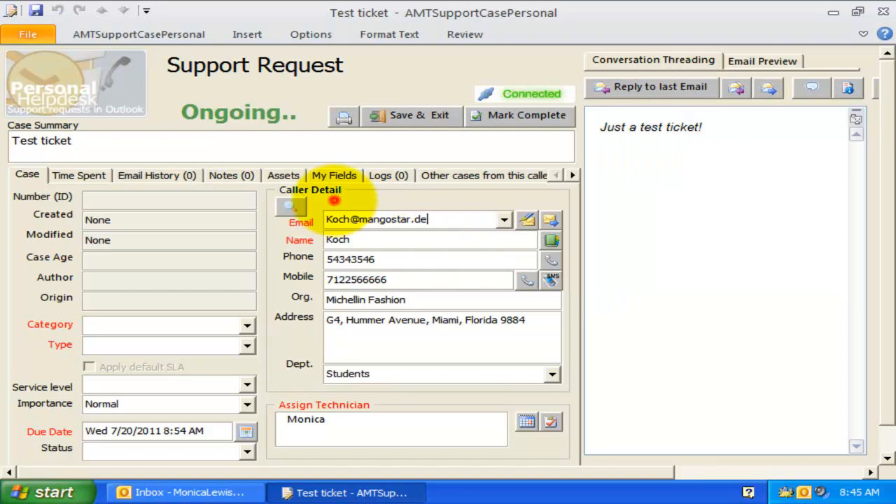
left_click(291, 206)
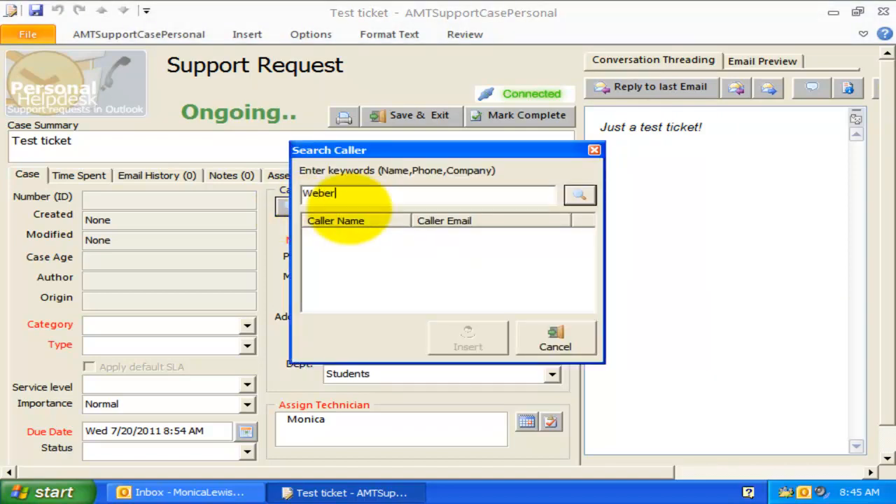
- Search callers by the keyword and insert the second match, a DSFF Gyms caller
left_click(578, 194)
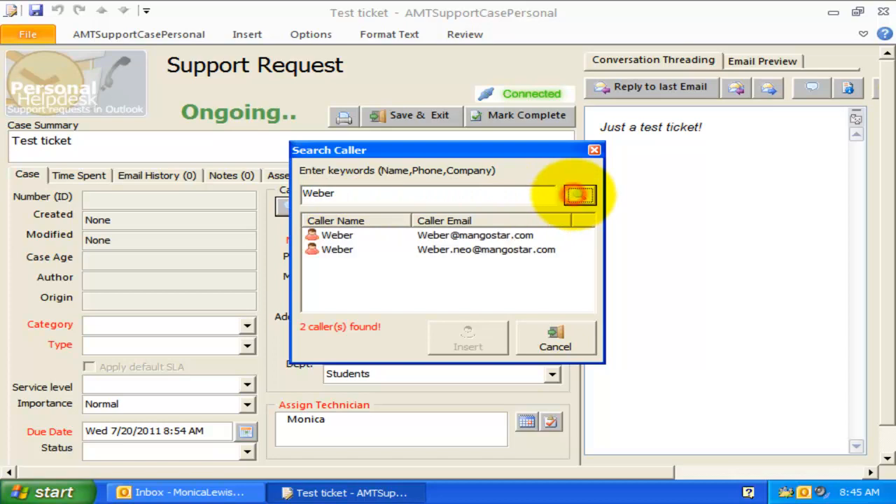
left_click(466, 251)
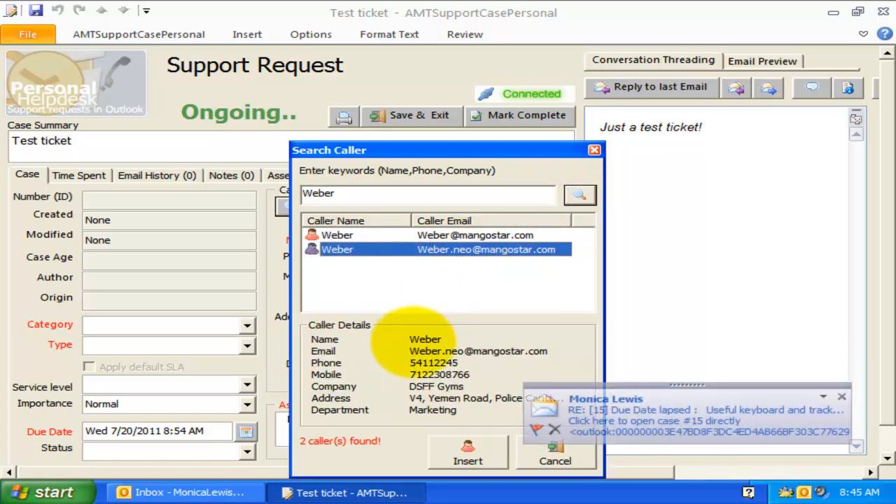
left_click(467, 451)
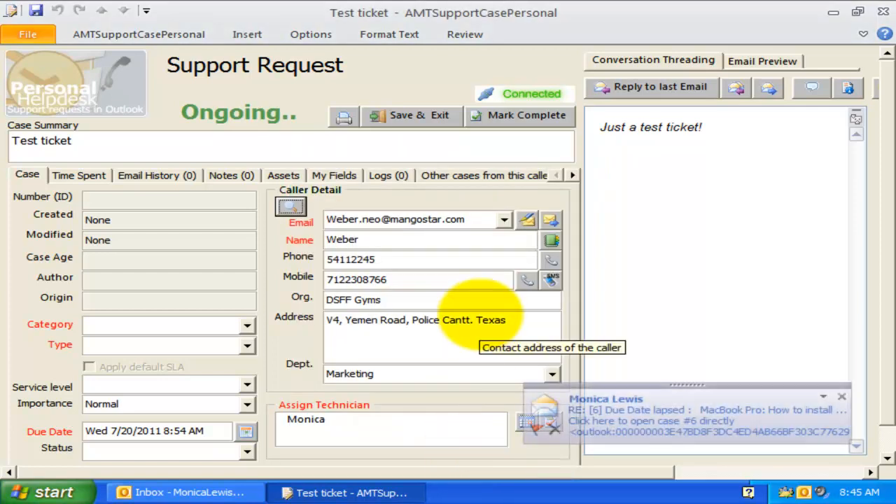
- Set Category to Notebooks and Type to MacBook Pro, then close the case window
left_click(246, 324)
left_click(220, 353)
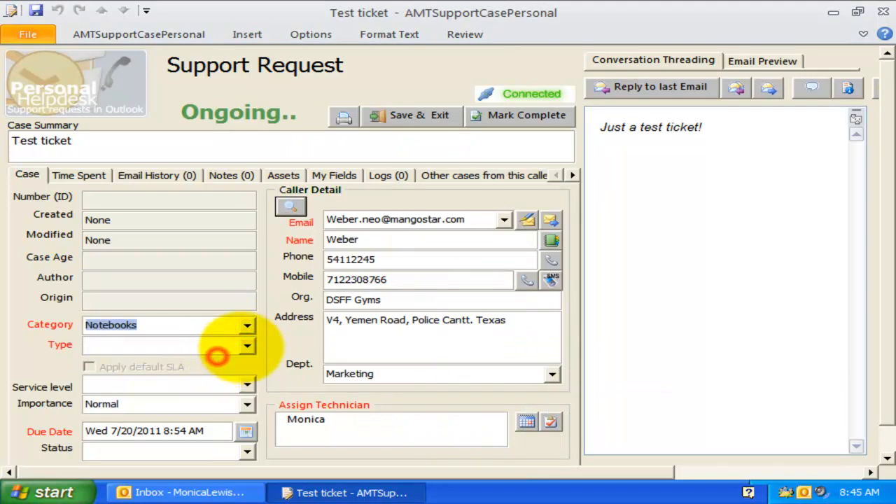
left_click(247, 345)
left_click(220, 373)
left_click(879, 12)
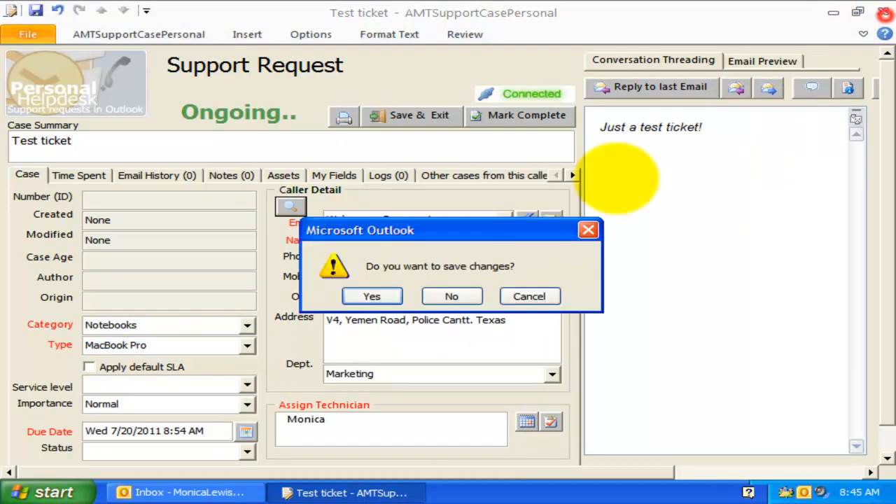
- Save Test ticket, then turn the support request e-mail into case 42
left_click(372, 296)
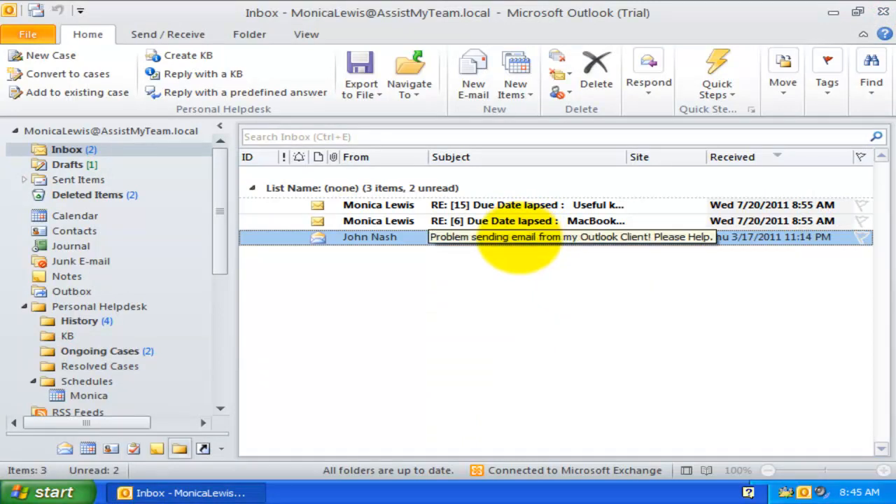
double_click(519, 236)
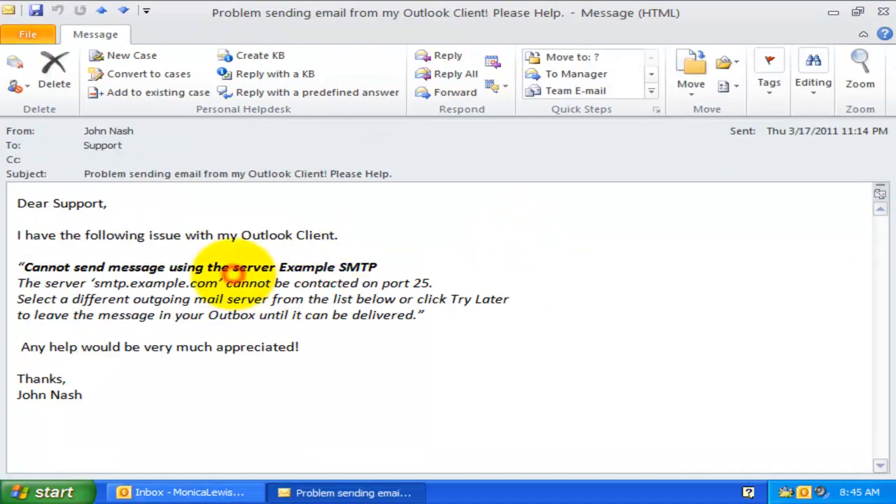
left_click(147, 72)
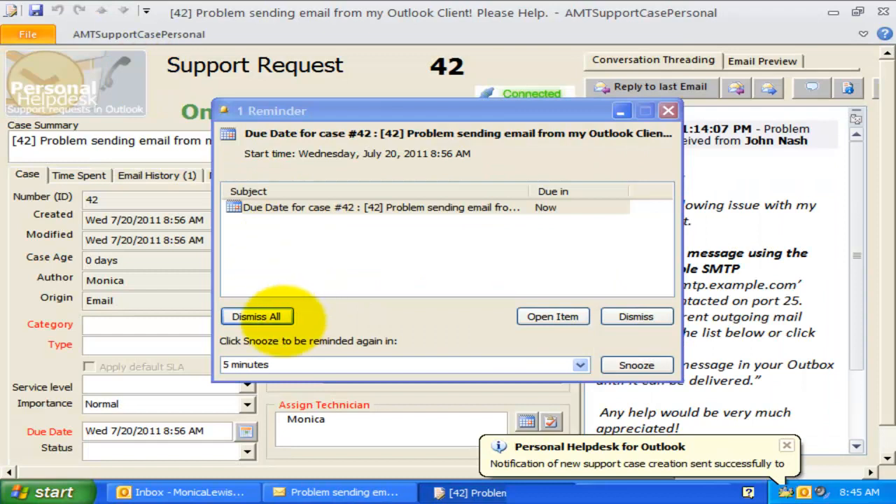
- Dismiss all of case 42's due-date reminders and close the notification balloon
left_click(259, 316)
left_click(396, 283)
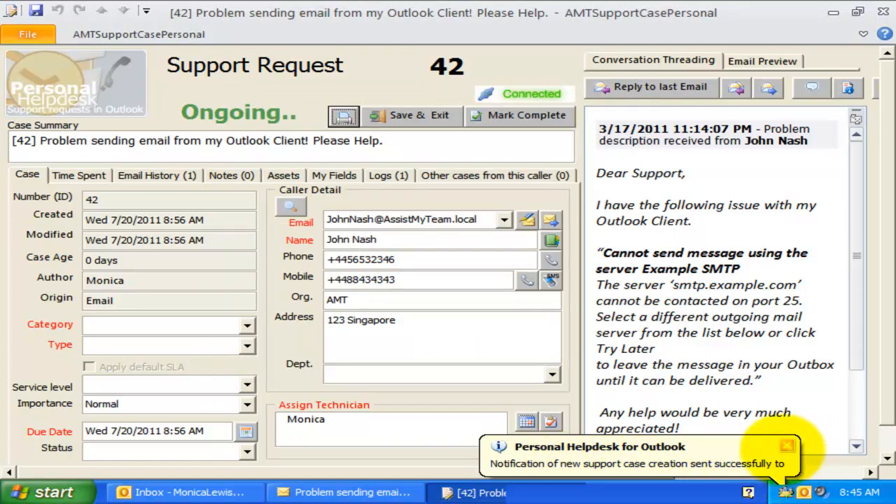
left_click(787, 446)
left_click(216, 222)
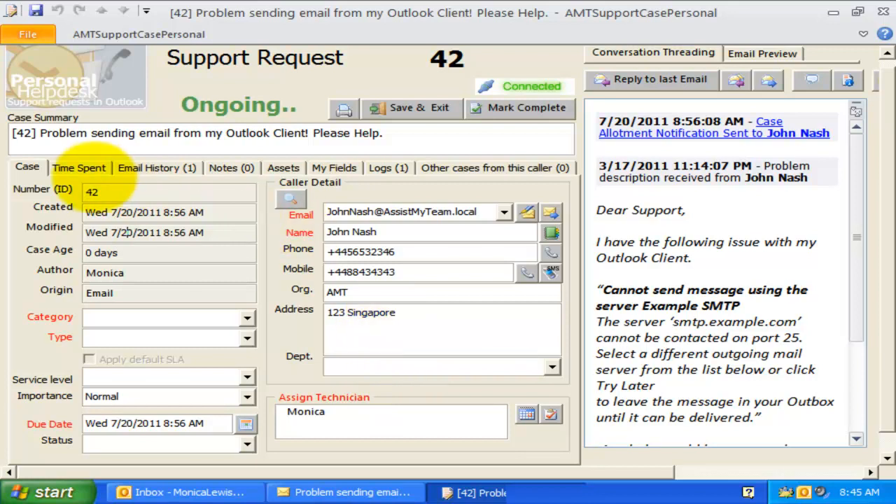
- Browse case 42's Time Spent, Email History and Notes tabs, then update the caller's phone
left_click(94, 170)
left_click(148, 168)
left_click(218, 170)
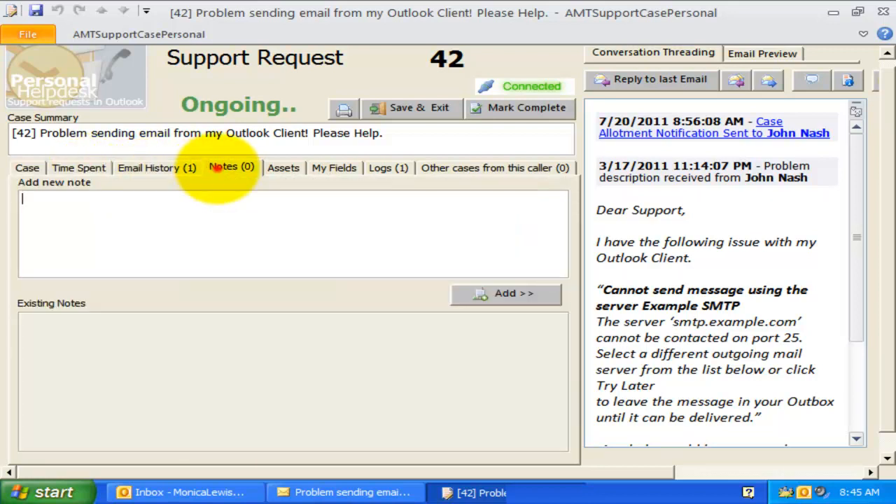
left_click(28, 168)
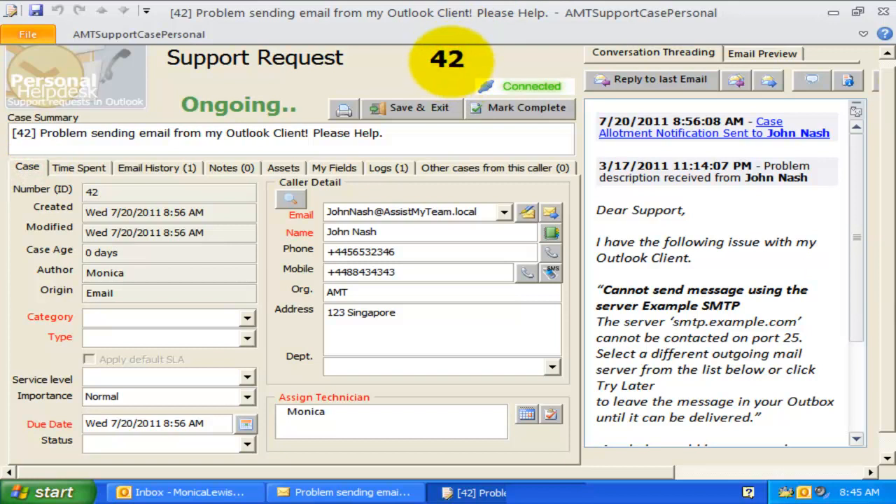
left_click(133, 188)
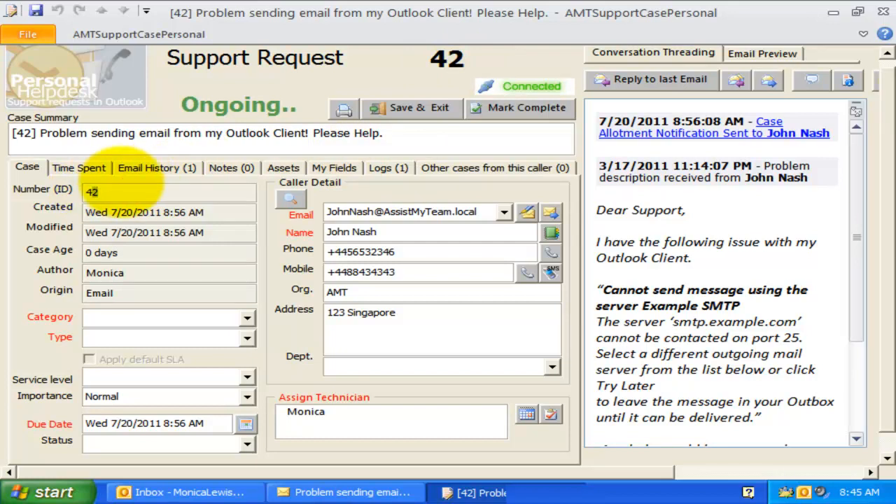
- Load the caller's original e-mail into the preview from Email History, then return to case details
left_click(159, 168)
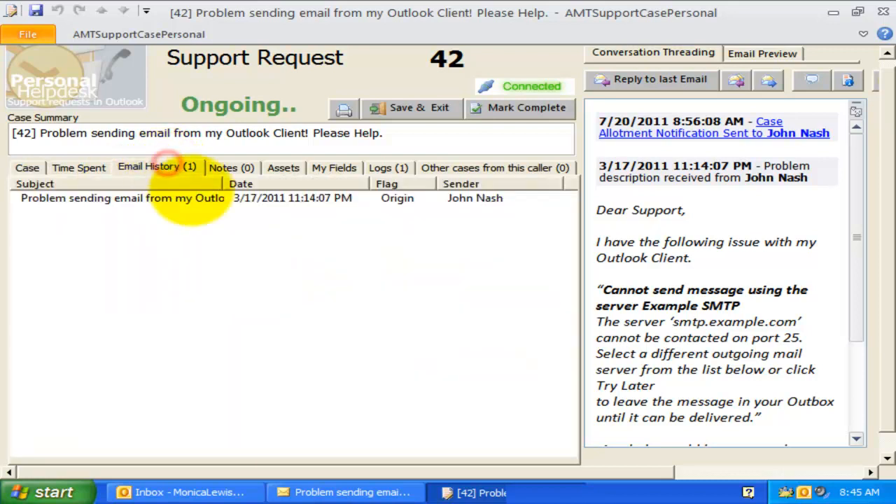
left_click(199, 198)
left_click(847, 182)
left_click(27, 147)
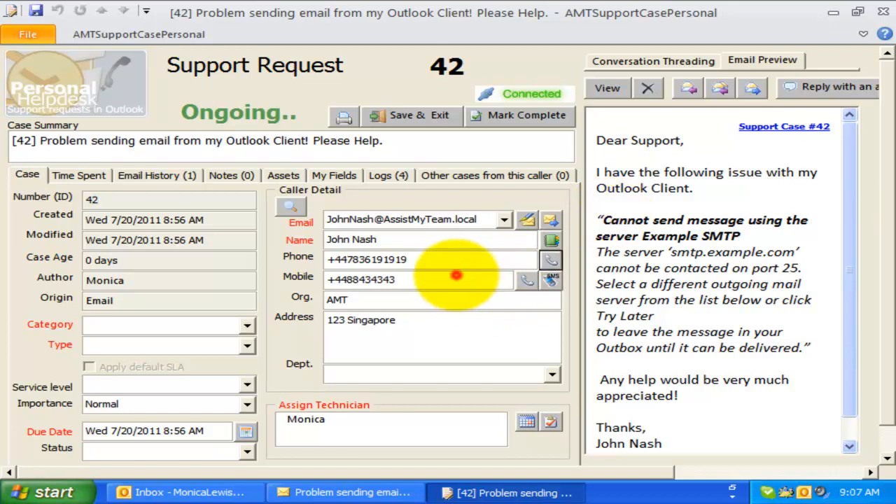
- Call the caller's phone number through Skype, end the call, and close Skype
left_click(450, 260)
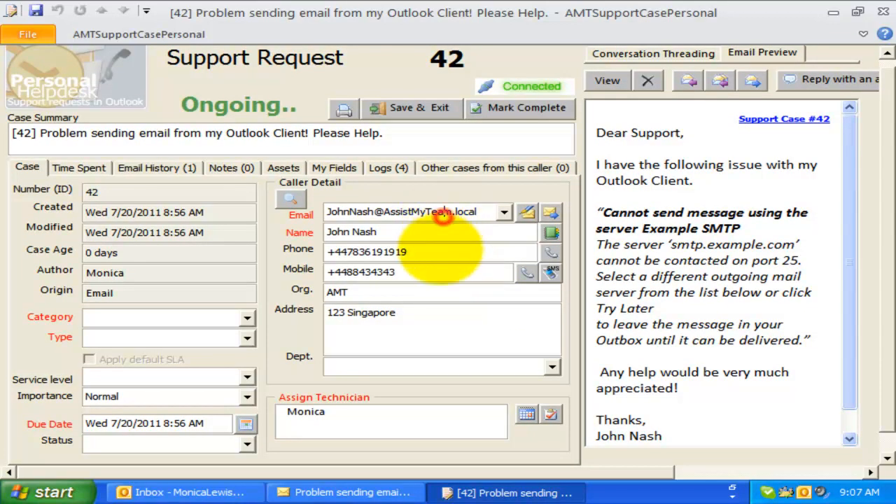
left_click(444, 270)
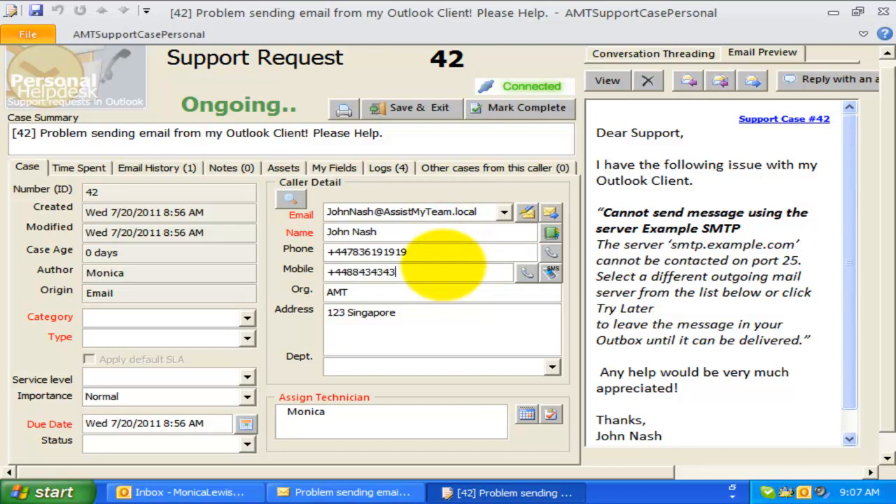
left_click(446, 252)
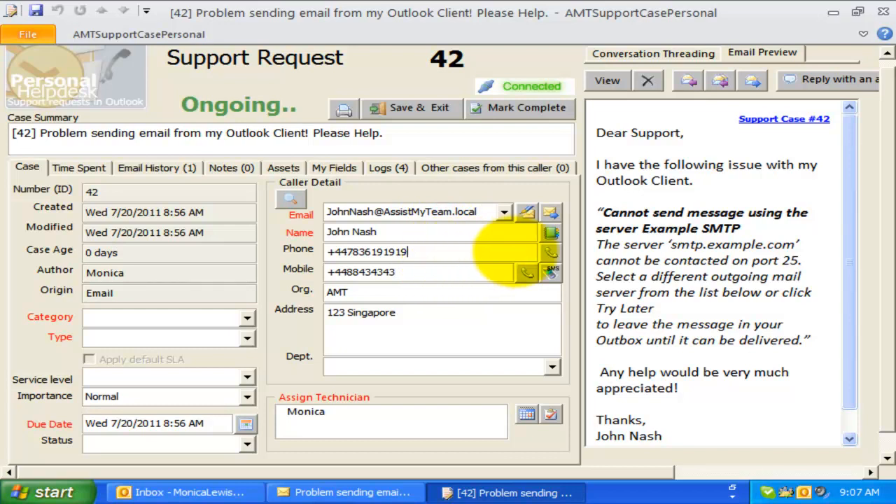
left_click(551, 252)
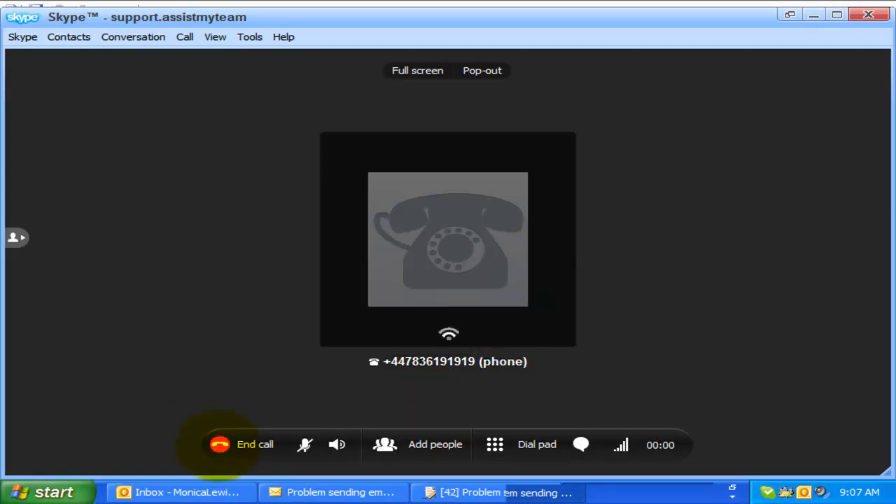
left_click(219, 445)
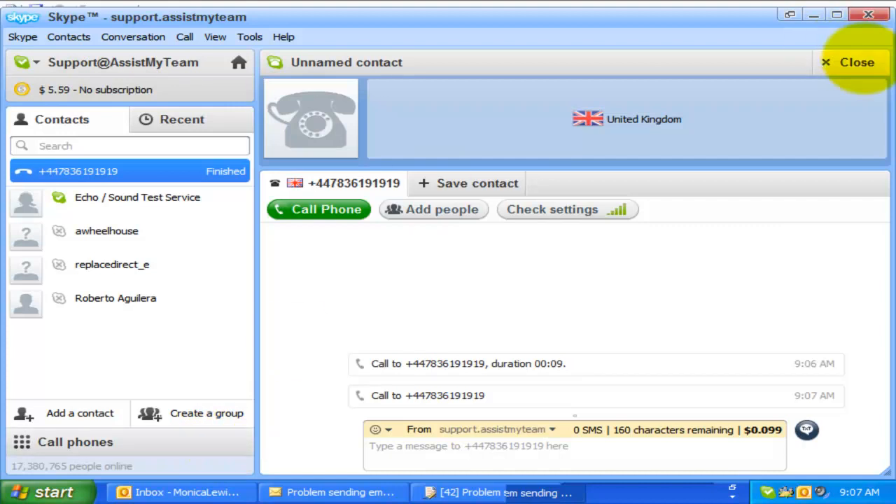
left_click(868, 14)
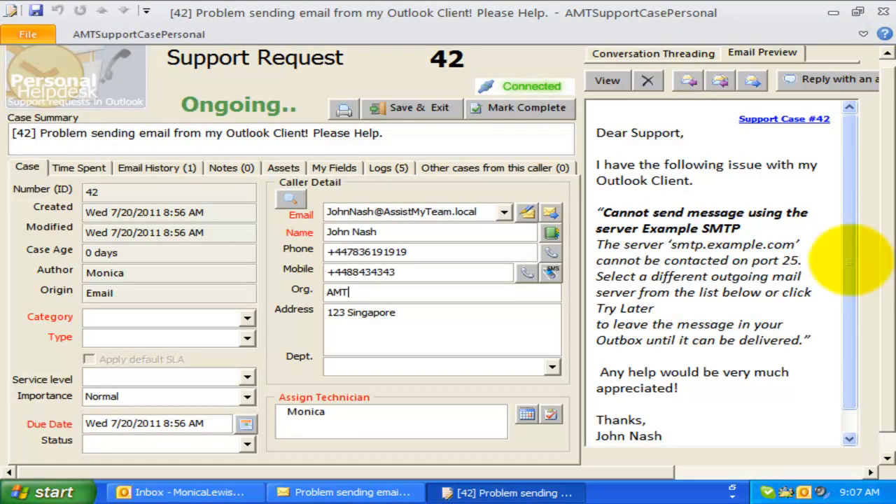
- File case 42 under category Notebooks, type MacBook, department Armed Forces
left_click(245, 318)
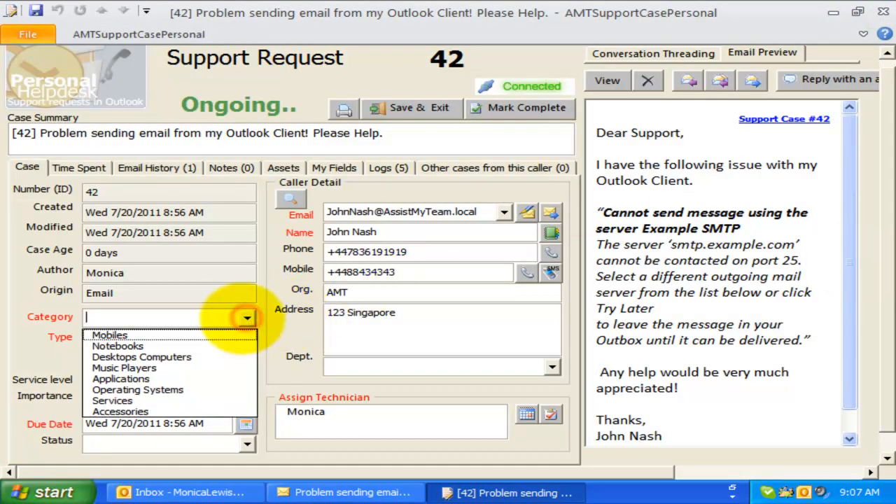
left_click(200, 345)
left_click(200, 344)
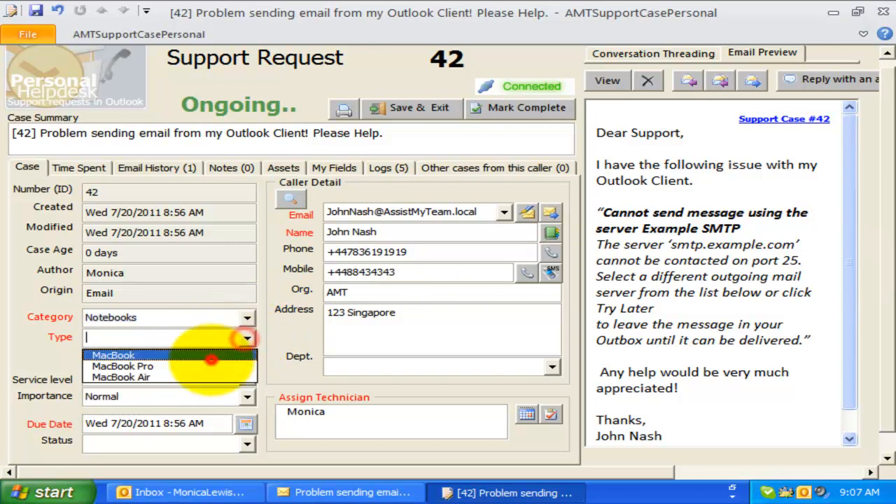
left_click(209, 354)
left_click(554, 365)
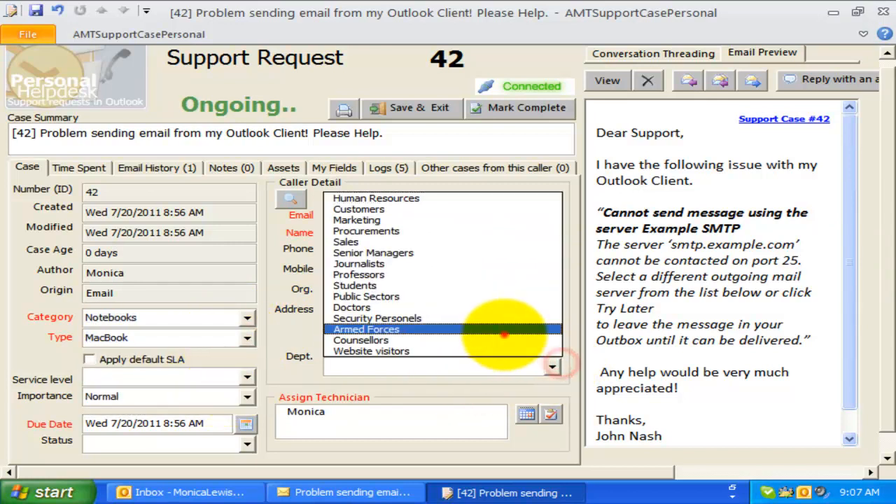
left_click(504, 329)
- Set the service level to SLA 2, accepting the updated High priority and 1:08 PM due date
left_click(247, 377)
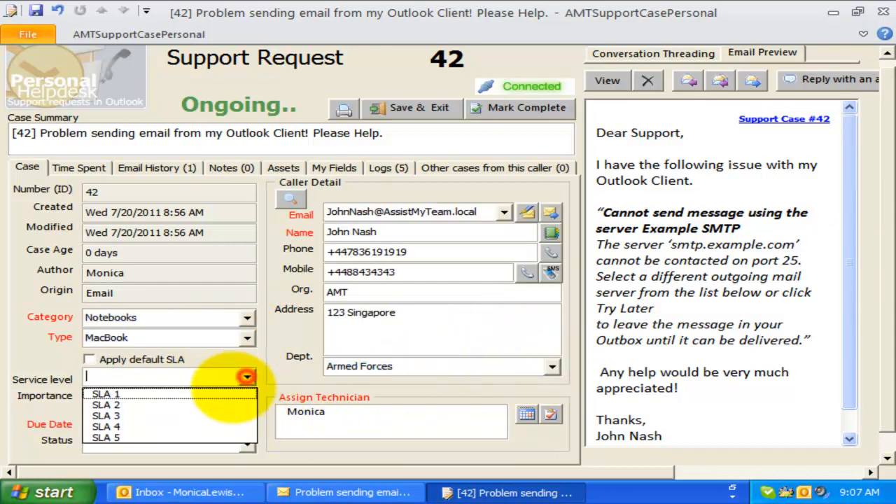
left_click(215, 401)
left_click(411, 293)
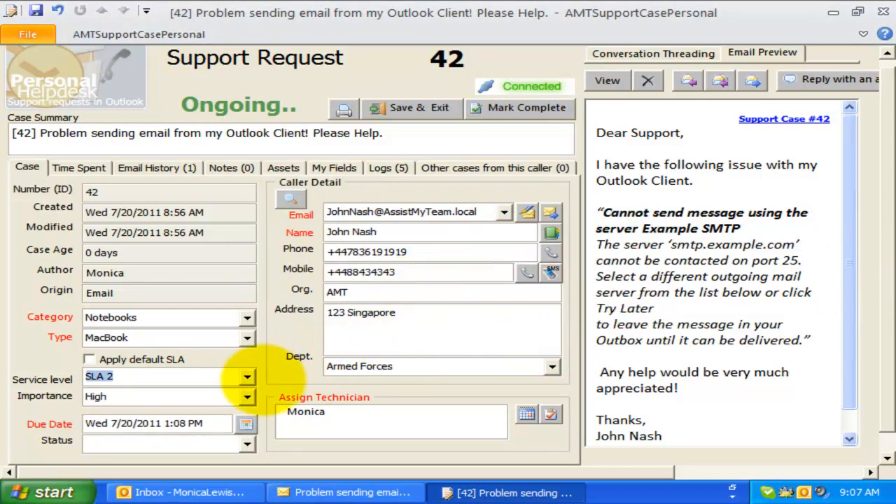
left_click(120, 376)
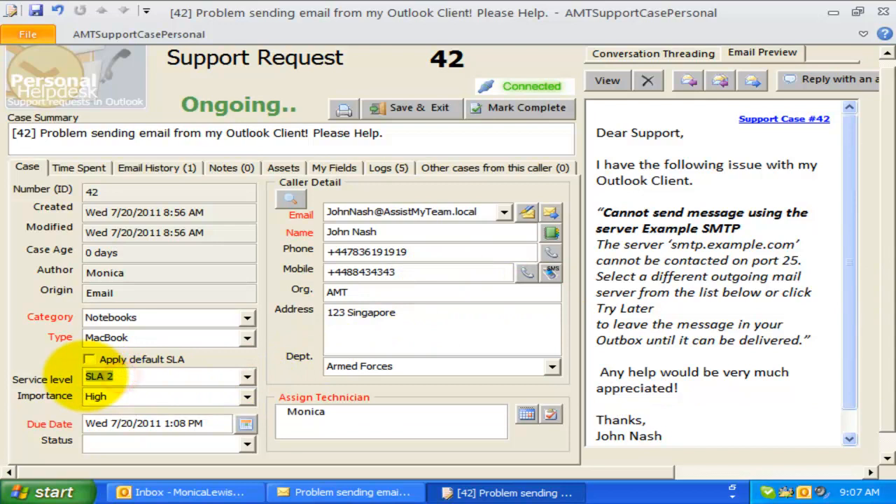
left_click(247, 376)
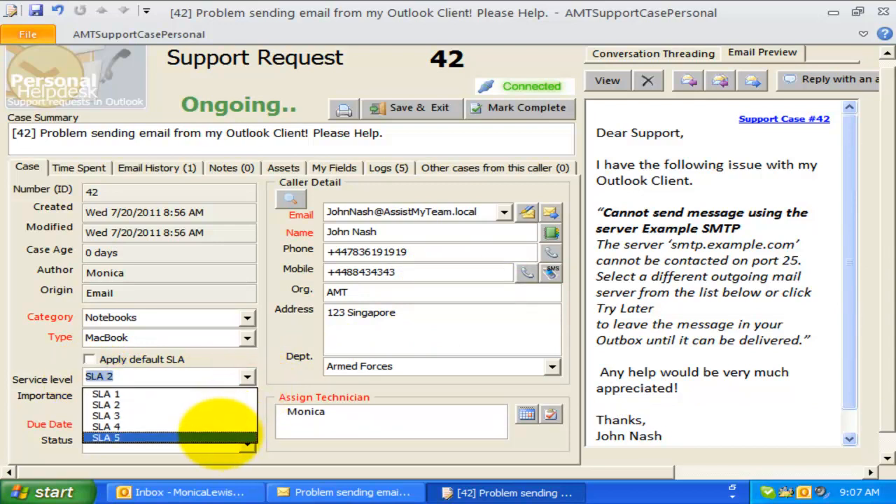
left_click(244, 374)
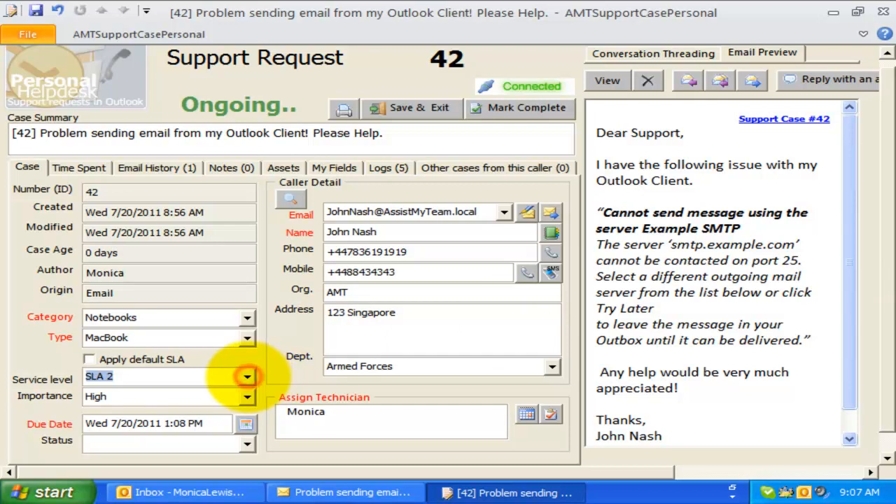
- Switch case 42 to SLA 4 with the default SLA applied, keeping Normal importance
left_click(246, 376)
left_click(106, 427)
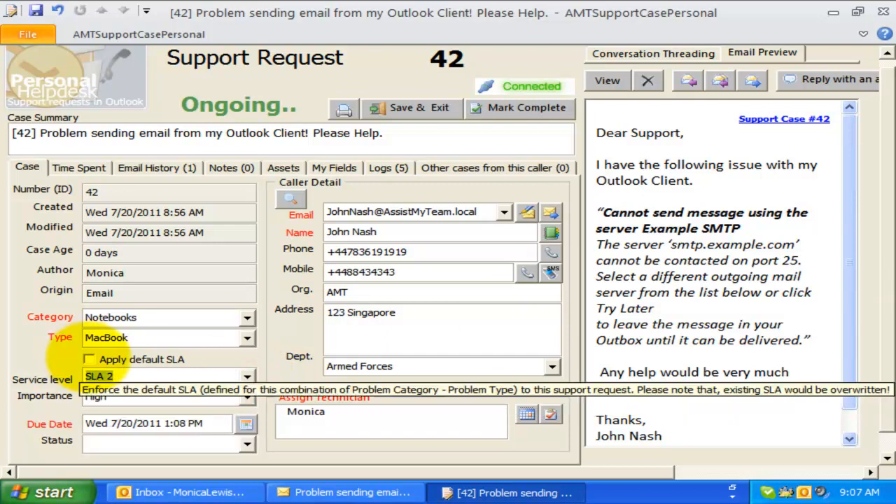
left_click(89, 359)
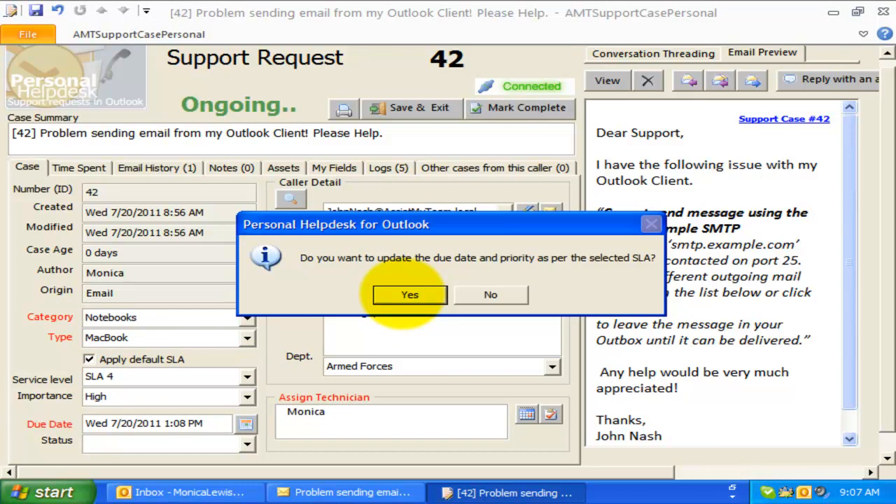
left_click(410, 294)
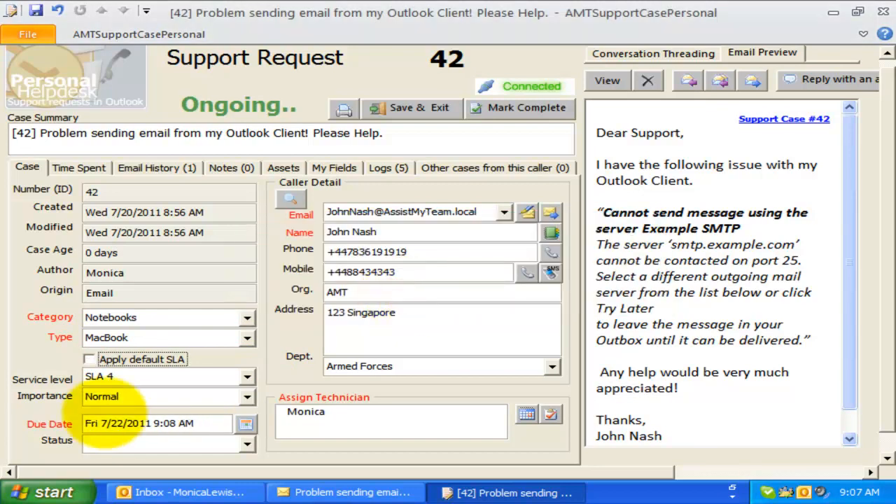
left_click(133, 396)
left_click(110, 397)
- Select the Fri 7/22/2011 9:08 AM text in the Due Date field
left_click(130, 424)
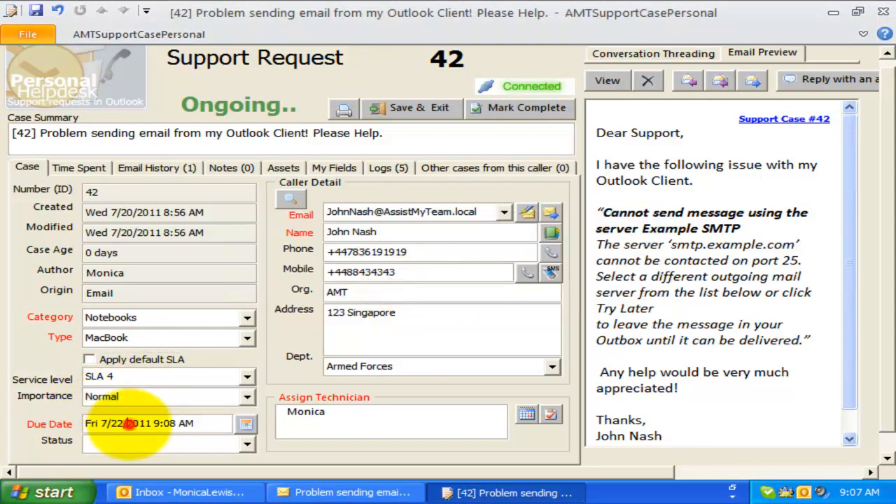
left_click_drag(136, 427, 180, 427)
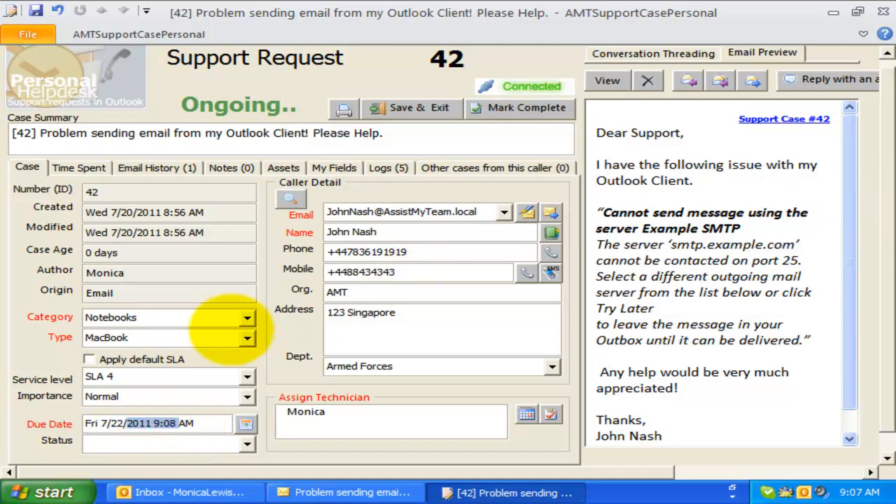
left_click(204, 422)
left_click_drag(204, 422, 84, 423)
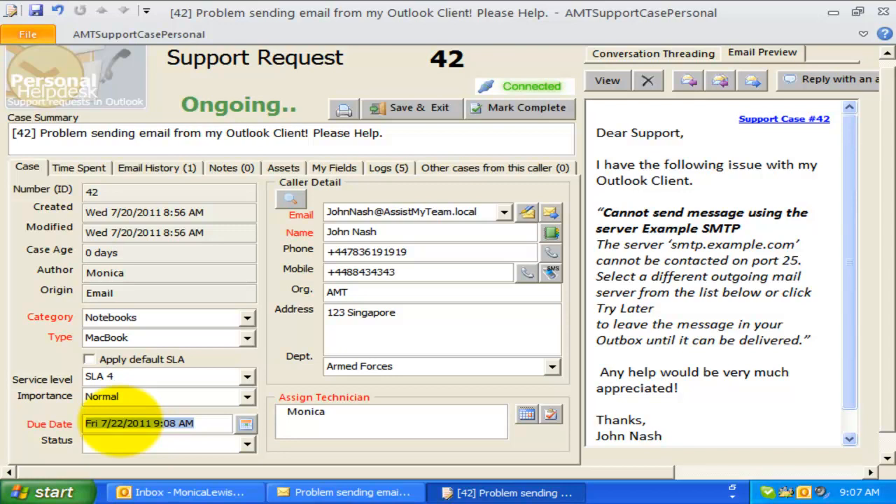
left_click(198, 423)
left_click(245, 424)
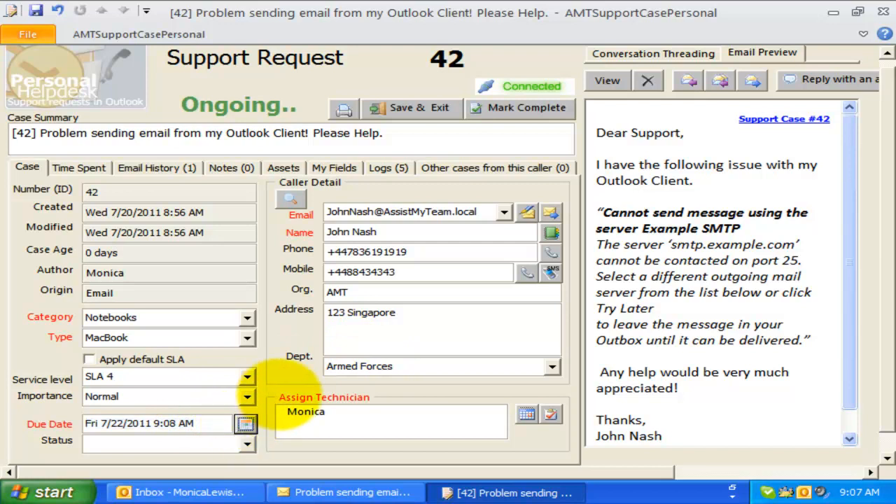
- Pick the 11:30 AM slot on July 20, 2011 in the Due Date availability grid and confirm
left_click(245, 423)
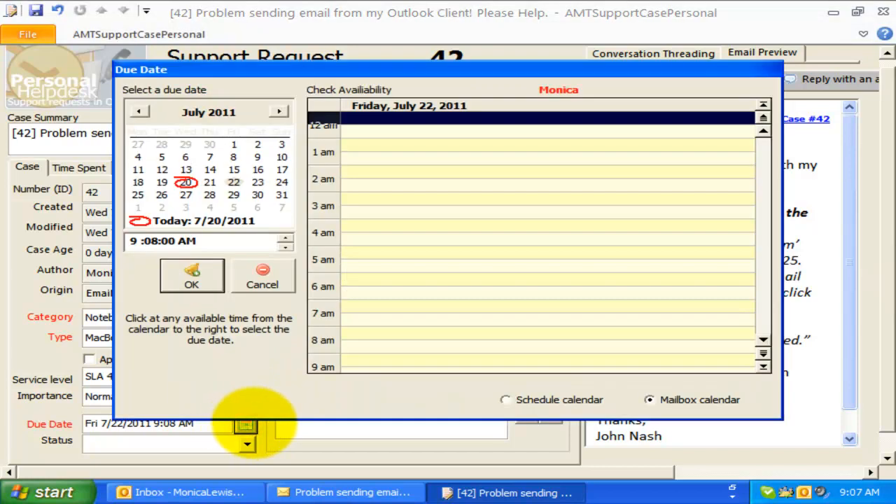
left_click(425, 259)
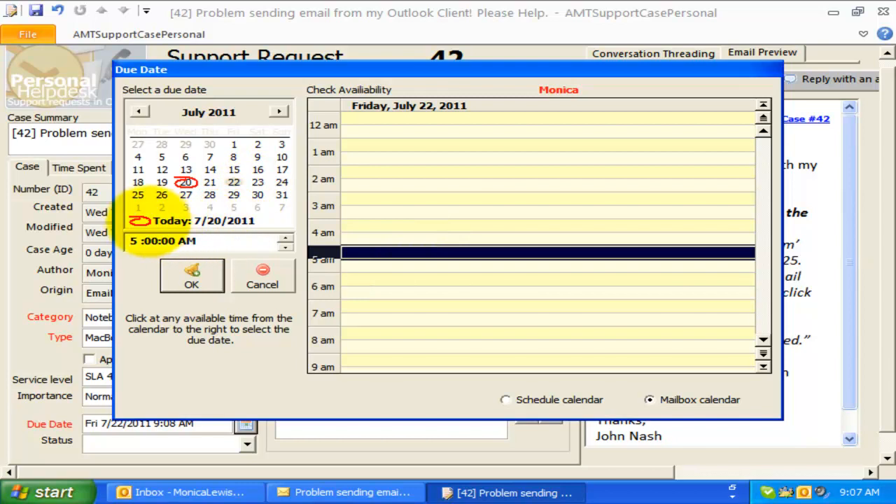
left_click(140, 220)
left_click(506, 266)
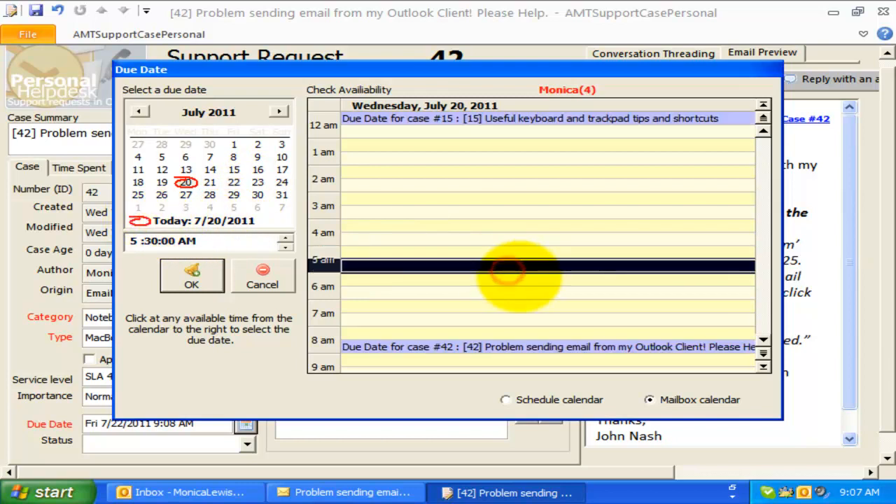
scroll(519, 276, "down", 2)
scroll(519, 276, "up", 2)
scroll(517, 274, "down", 1)
left_click(490, 253)
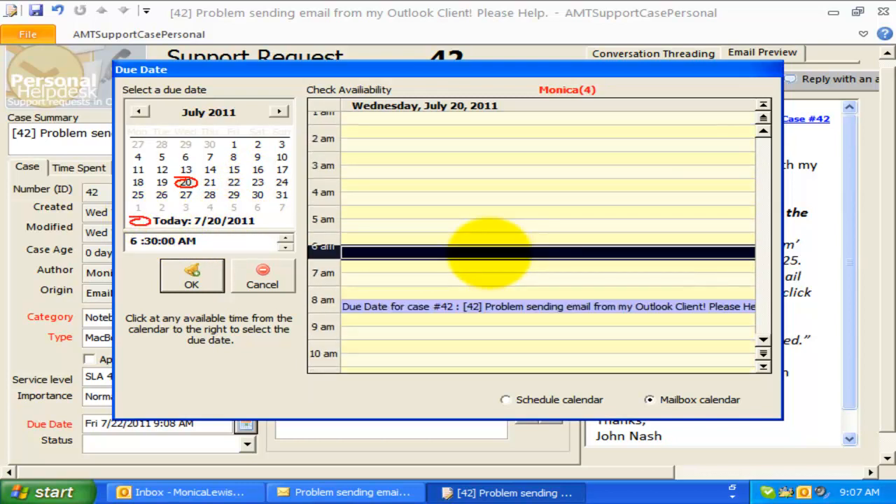
scroll(455, 337, "down", 3)
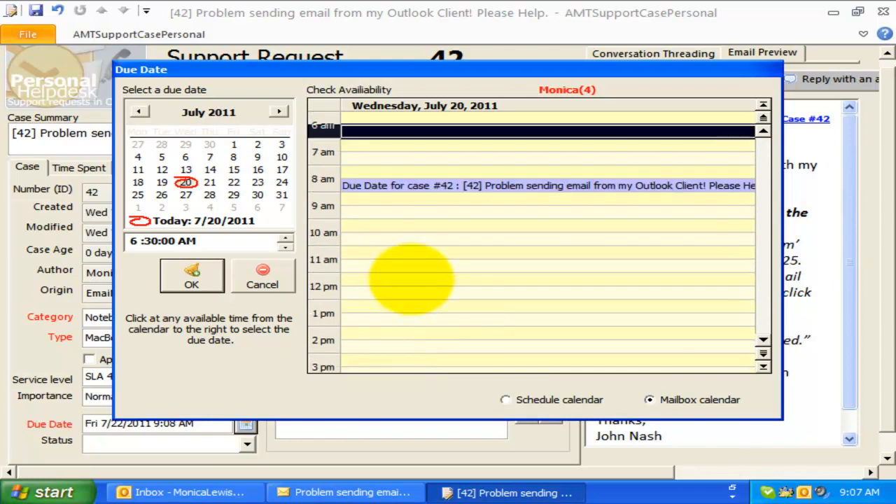
left_click(410, 267)
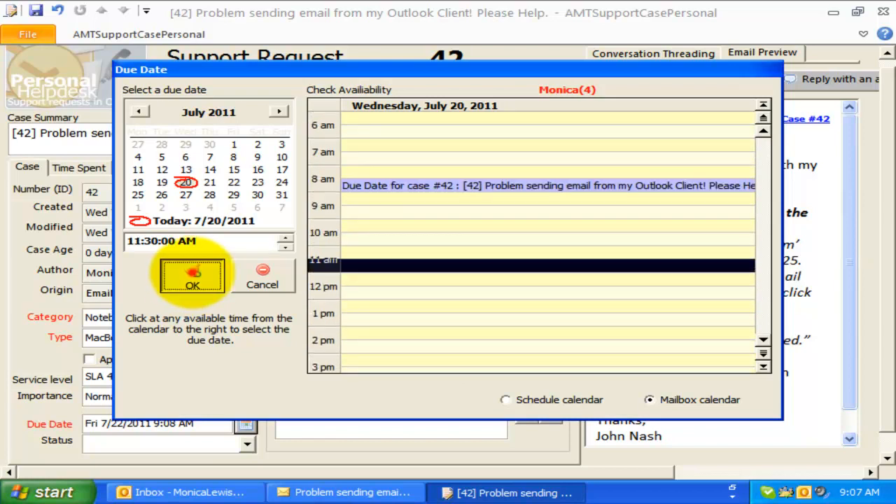
left_click(192, 275)
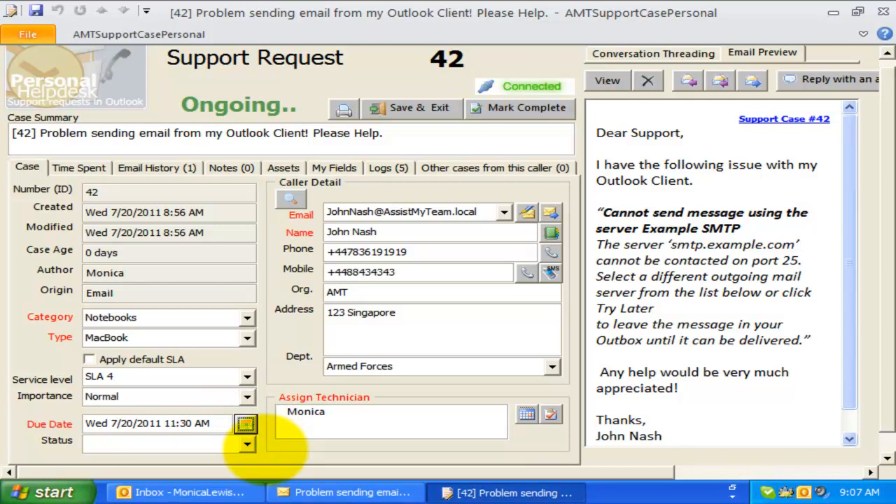
- Assign the technician and add the case #42 due-date reminder to their calendar, then return to the Inbox
left_click(539, 432)
left_click(470, 412)
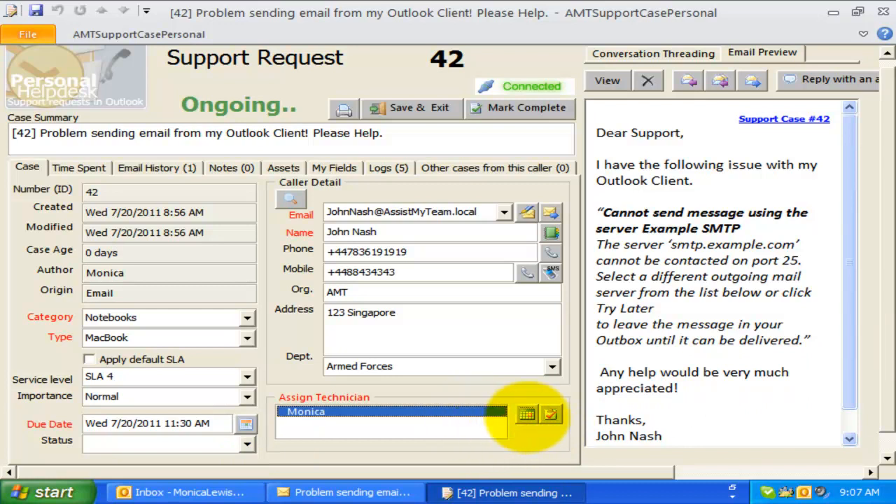
left_click(527, 414)
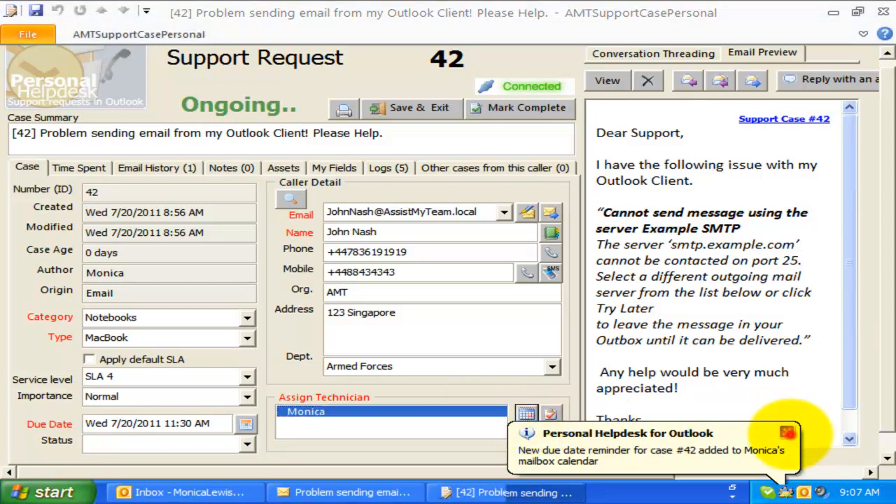
left_click(786, 431)
left_click(224, 492)
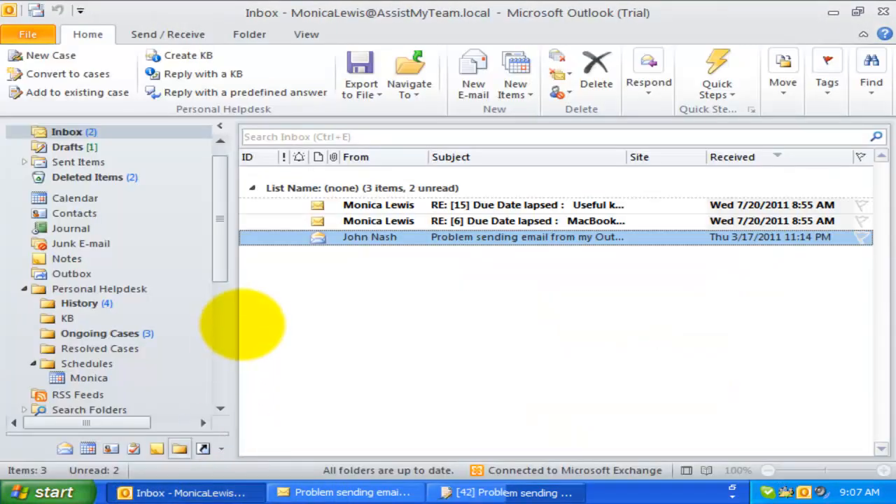
- Check the 11:30 July 20 case #42 appointment in Calendar and Outlook Today, then reopen the case form
left_click(75, 198)
left_click(436, 348)
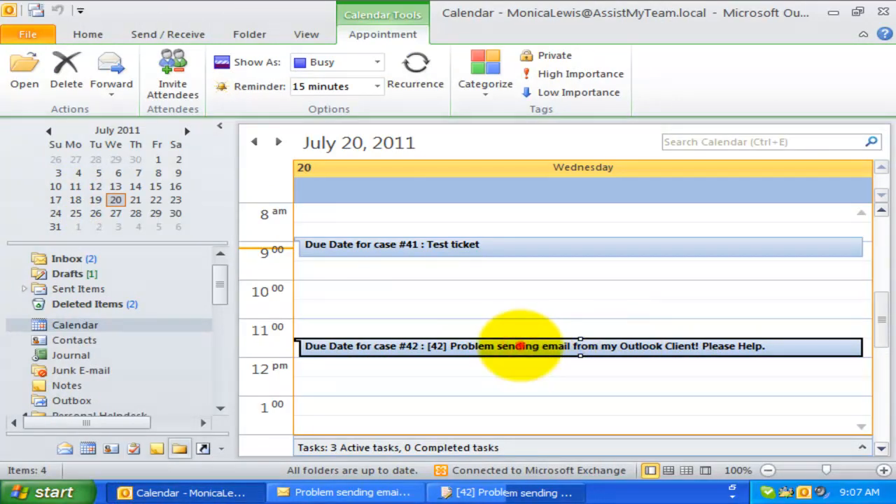
double_click(521, 346)
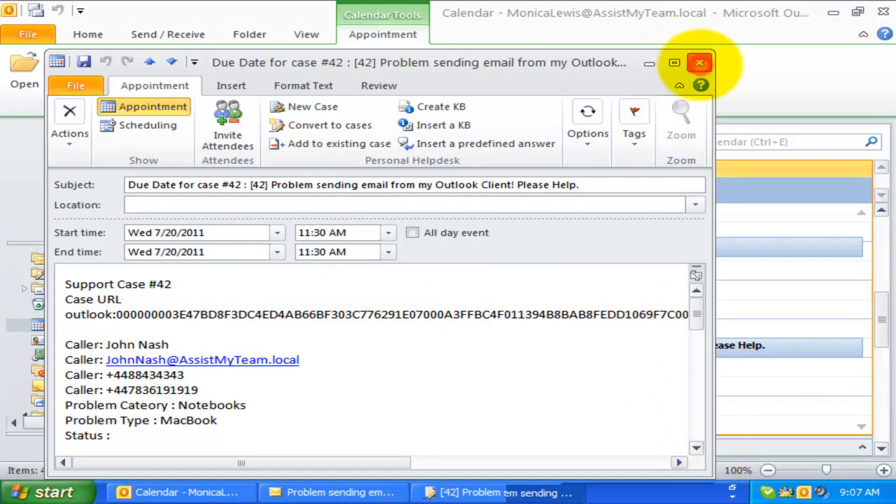
left_click(698, 63)
left_click(220, 275)
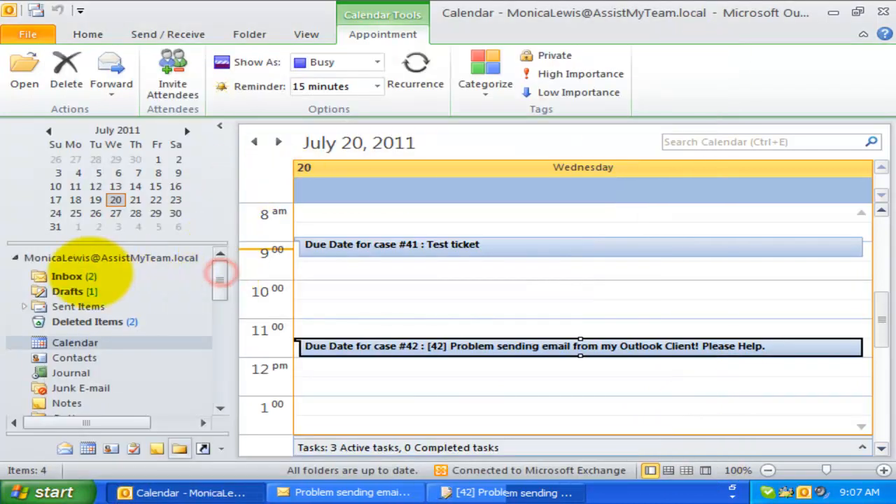
left_click(70, 256)
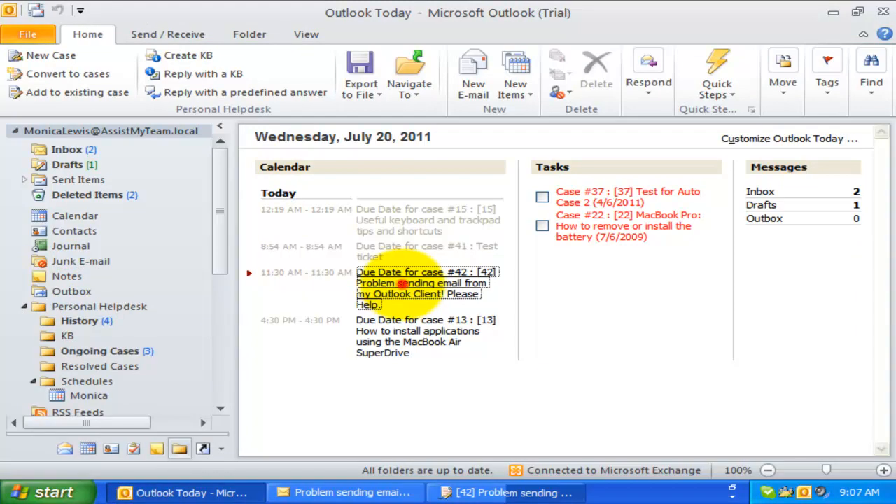
left_click(515, 490)
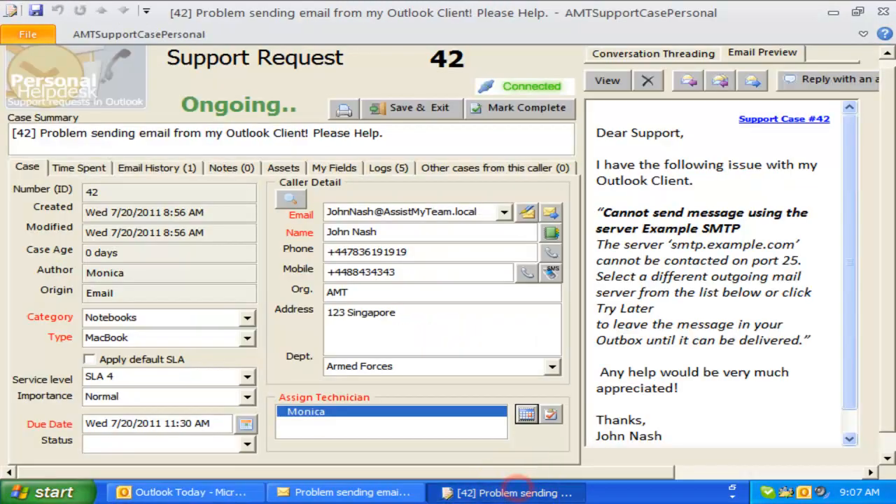
- Log a 5-minute time entry: 'Problem can't be replicated. Need more info from Calle'
left_click(78, 168)
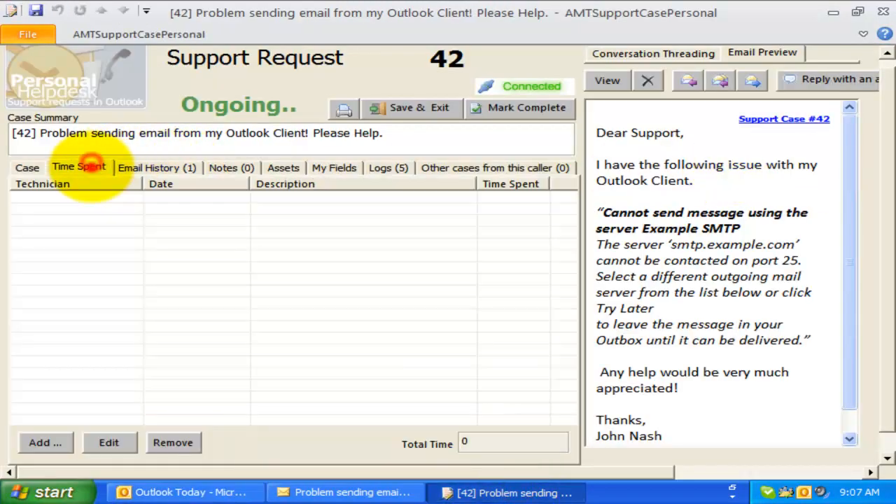
left_click(44, 442)
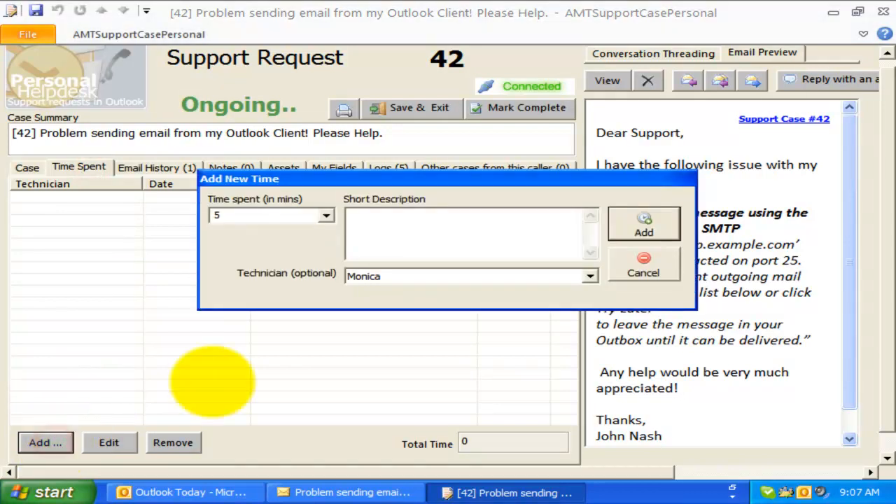
left_click(385, 247)
type("Problem can't be replicated. Need more info from Caller")
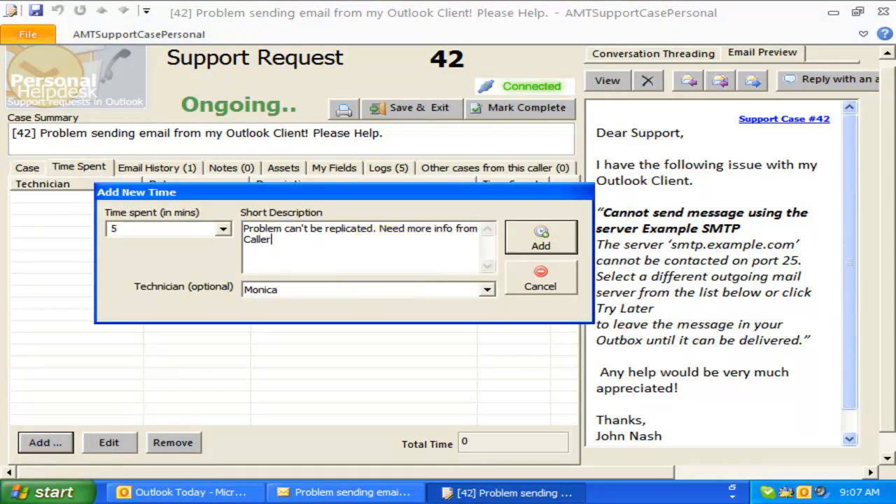
left_click(528, 240)
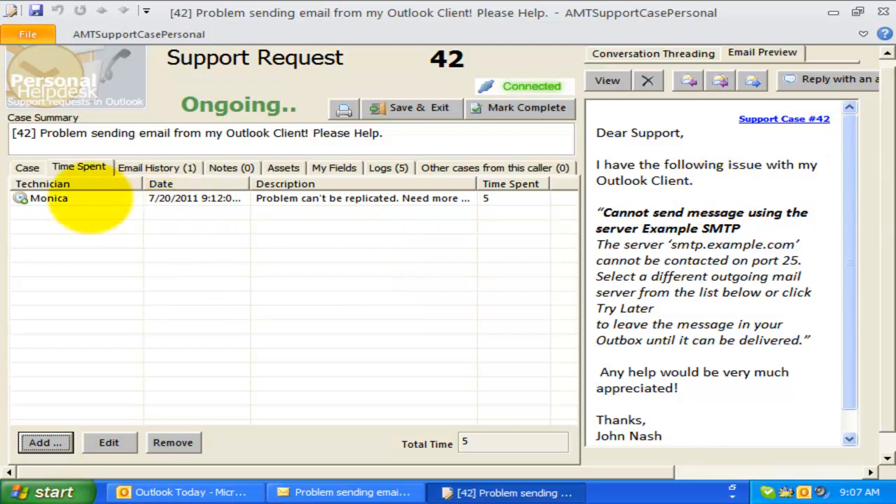
left_click(87, 198)
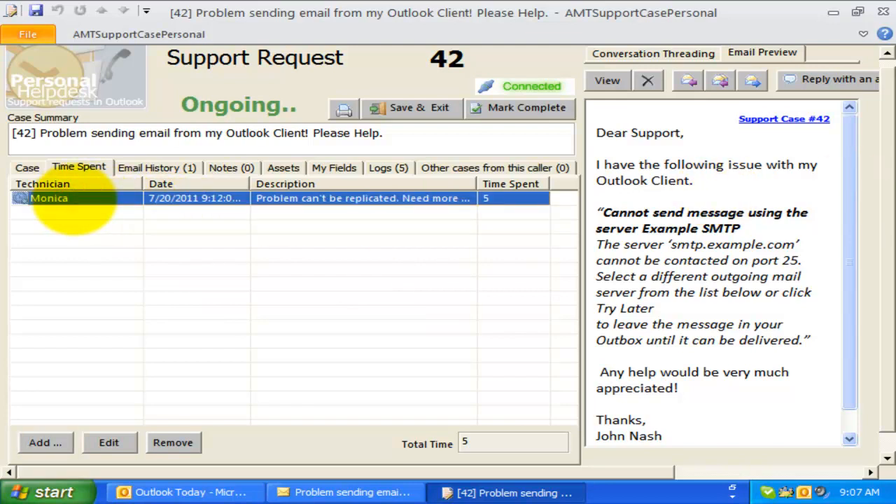
left_click(61, 490)
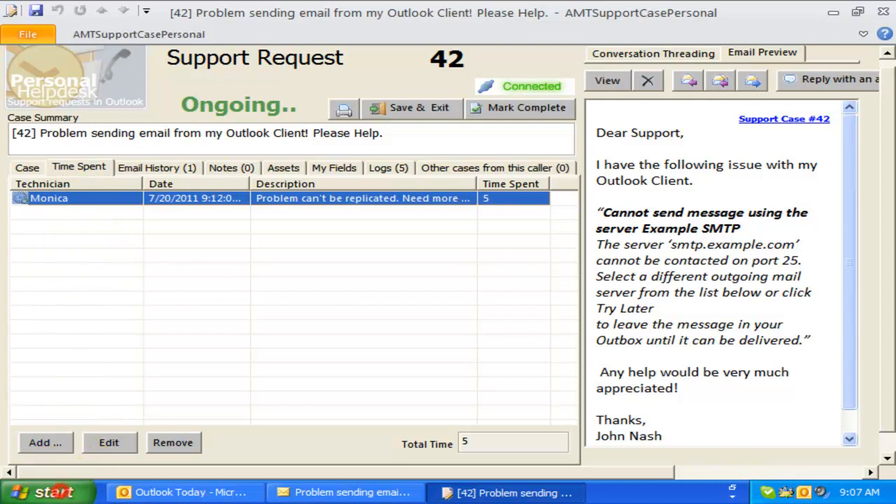
left_click(466, 441)
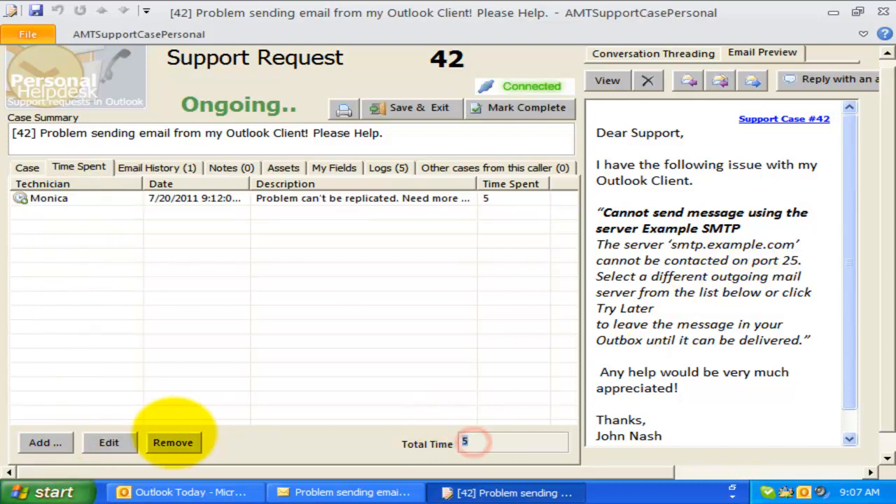
- Log a 30-minute time entry 'Calling for more test cases', bringing the total to 35 minutes
left_click(45, 443)
left_click(373, 236)
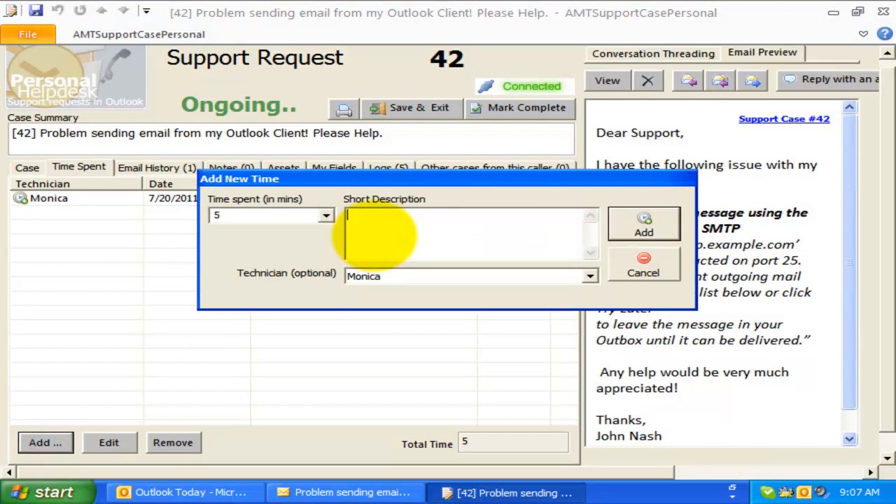
type("Calling for more test cases")
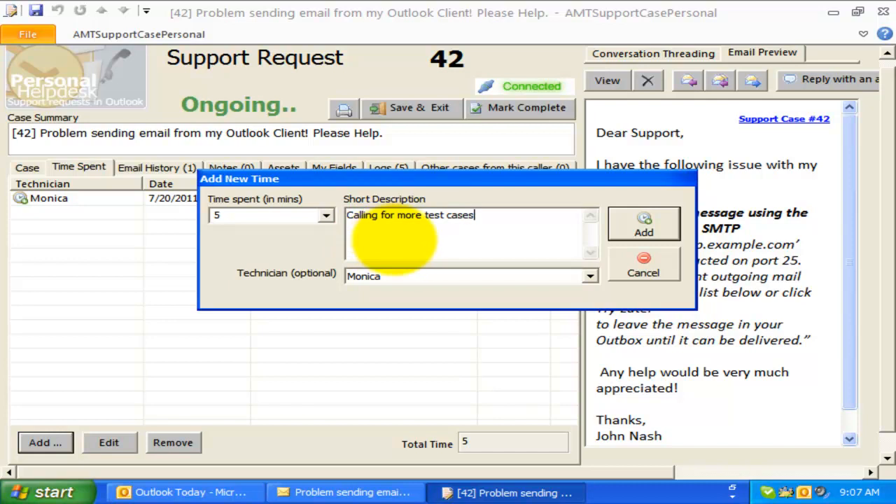
left_click(326, 214)
left_click(273, 286)
left_click(641, 222)
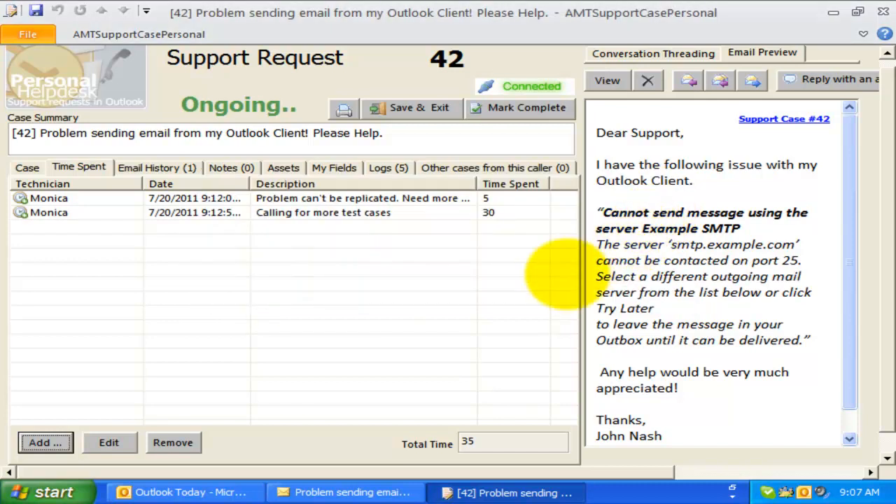
left_click(406, 266)
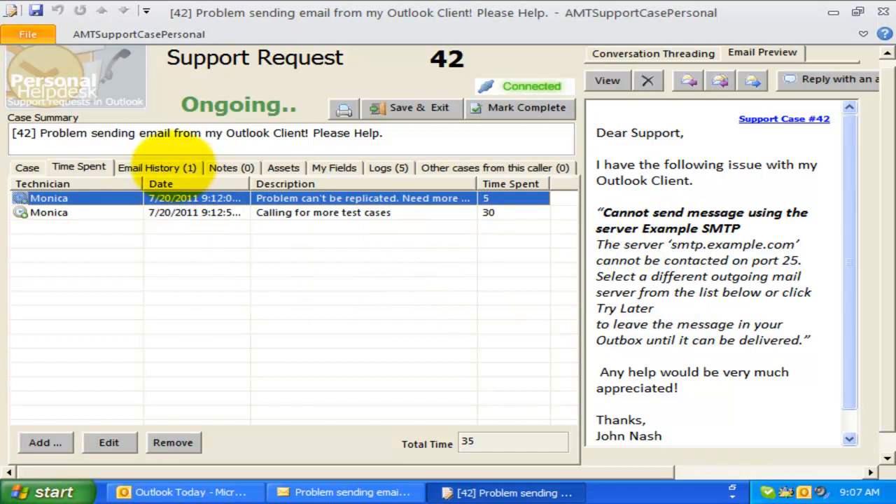
- Browse case 42's email history and conversation thread, then open the original SMTP problem email
left_click(172, 165)
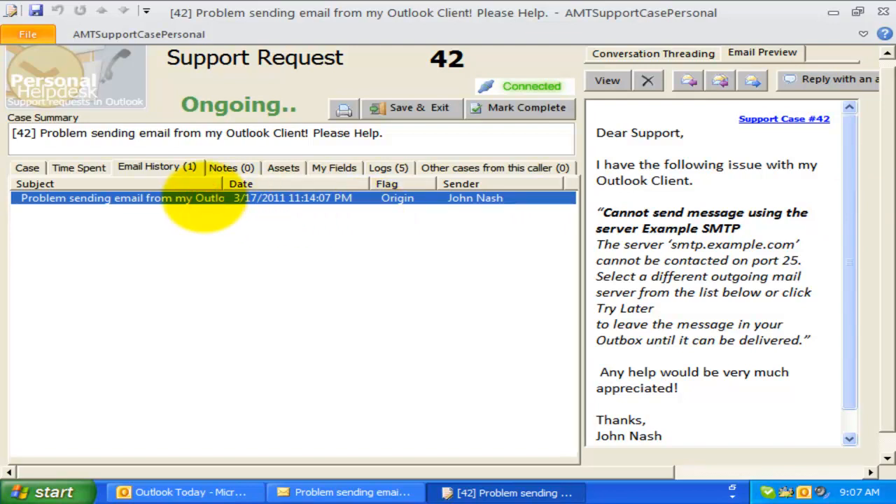
left_click(654, 53)
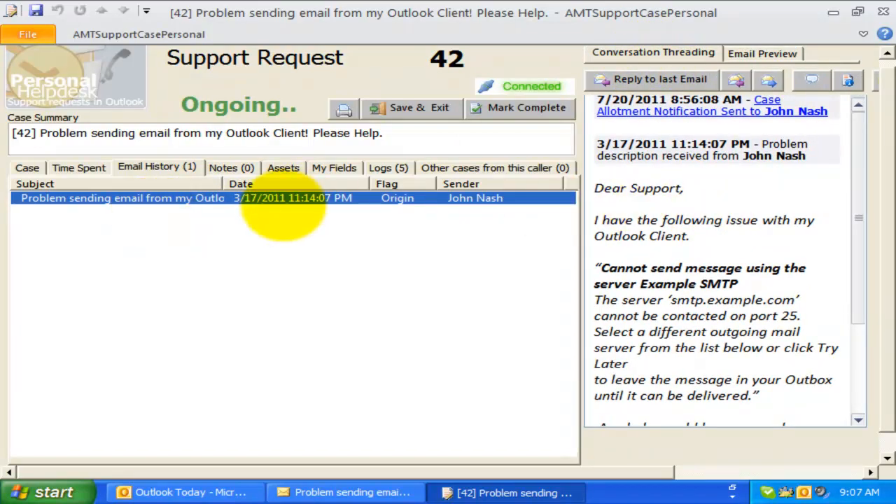
left_click(240, 217)
left_click(178, 198)
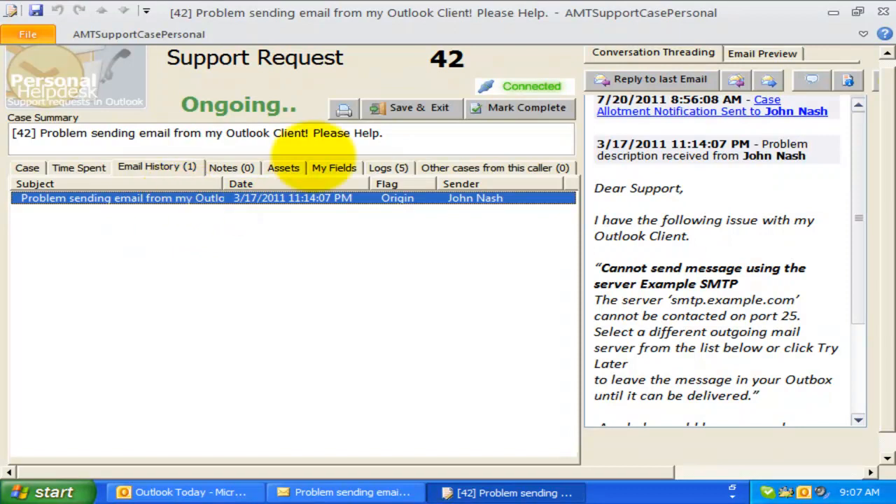
left_click(763, 53)
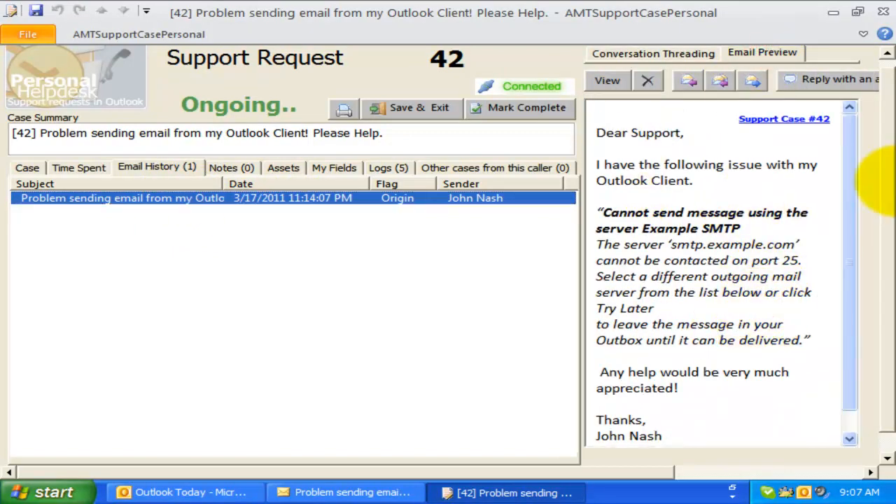
left_click(607, 80)
left_click(366, 80)
- Close the original email and discard a draft reply without saving
left_click(882, 11)
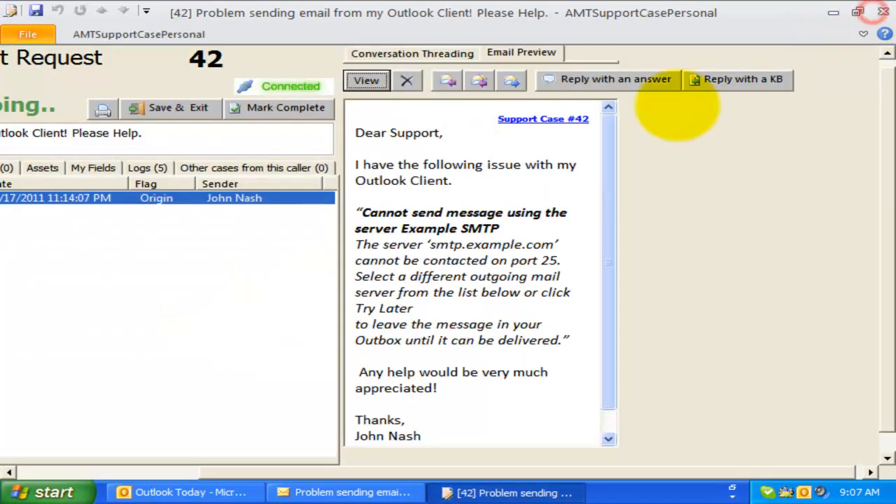
left_click(446, 82)
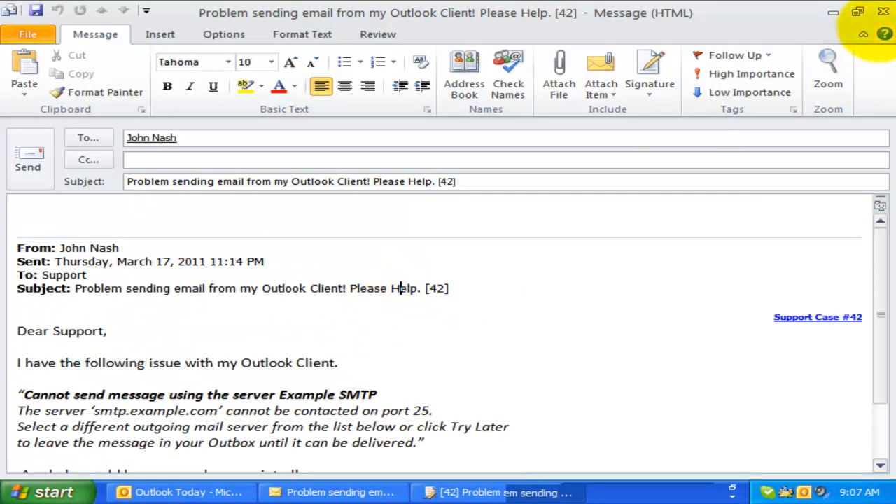
left_click(882, 12)
left_click(464, 300)
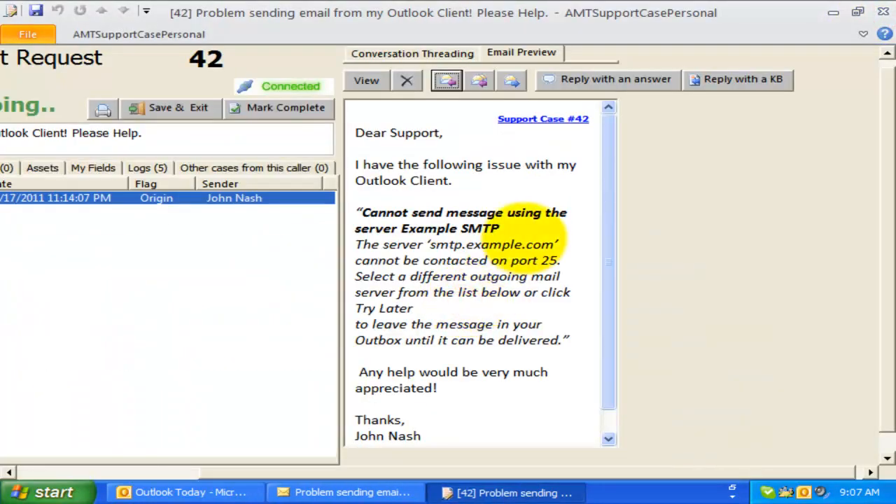
left_click(511, 81)
left_click(489, 199)
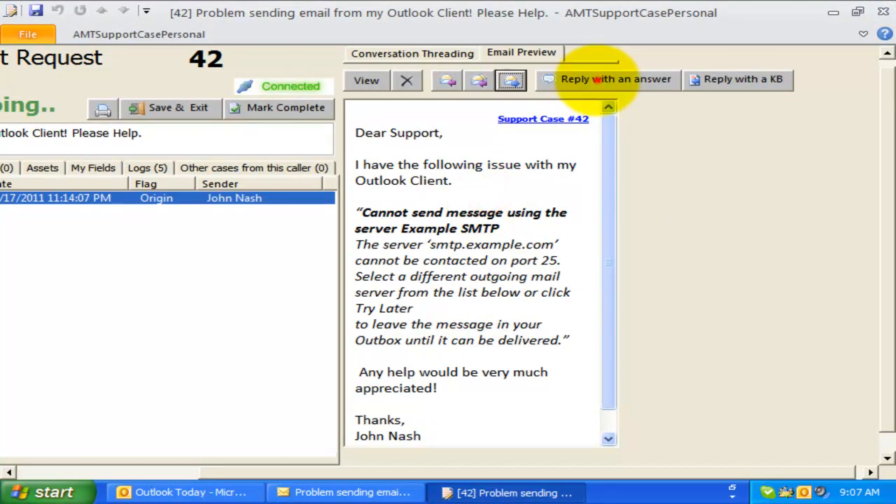
- Insert the predefined answer about the SMTP sending error into a reply
left_click(602, 79)
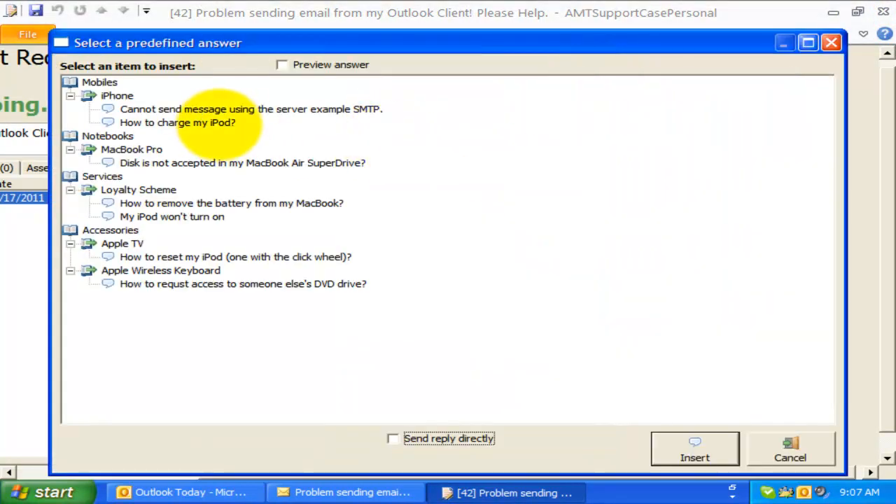
left_click(225, 162)
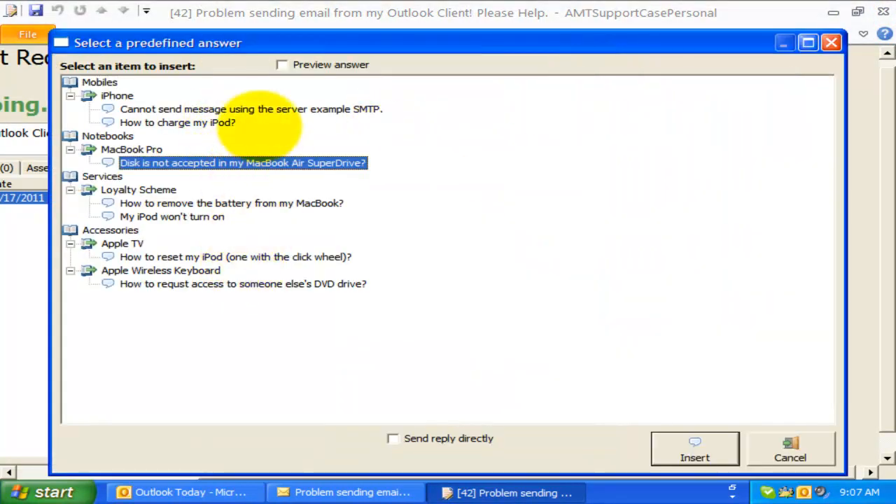
left_click(241, 109)
left_click(694, 447)
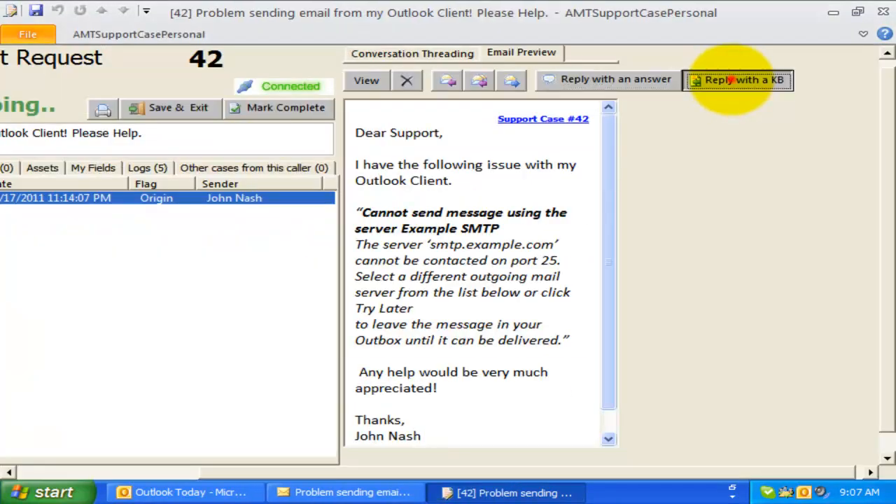
- Insert KB article 1010 about email not sending into the reply
left_click(742, 25)
scroll(286, 133, "up", 3)
left_click(294, 176)
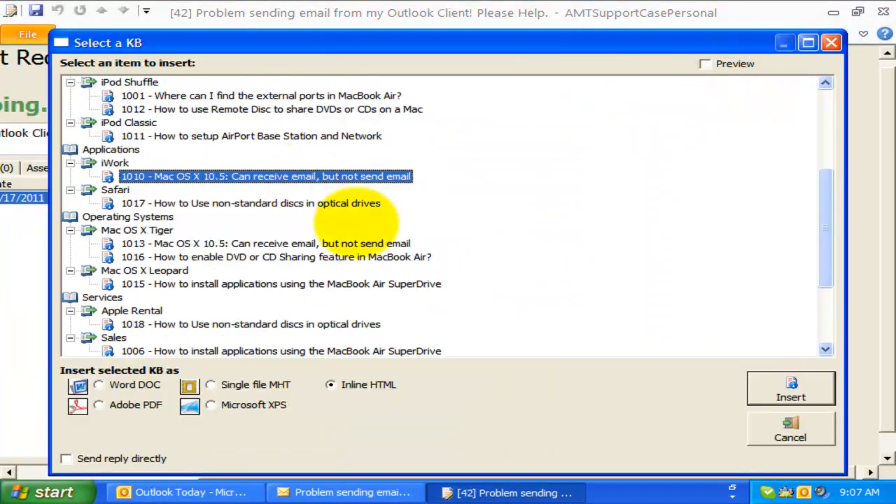
left_click(791, 388)
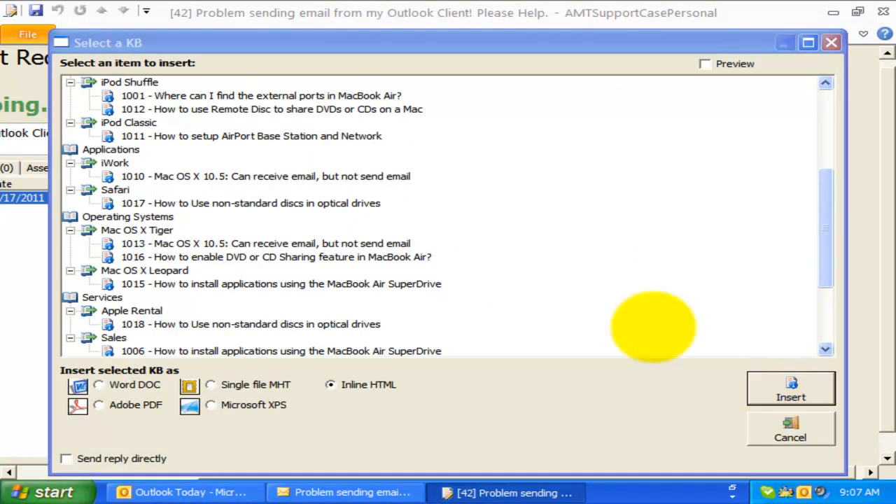
scroll(511, 329, "down", 3)
scroll(514, 343, "down", 10)
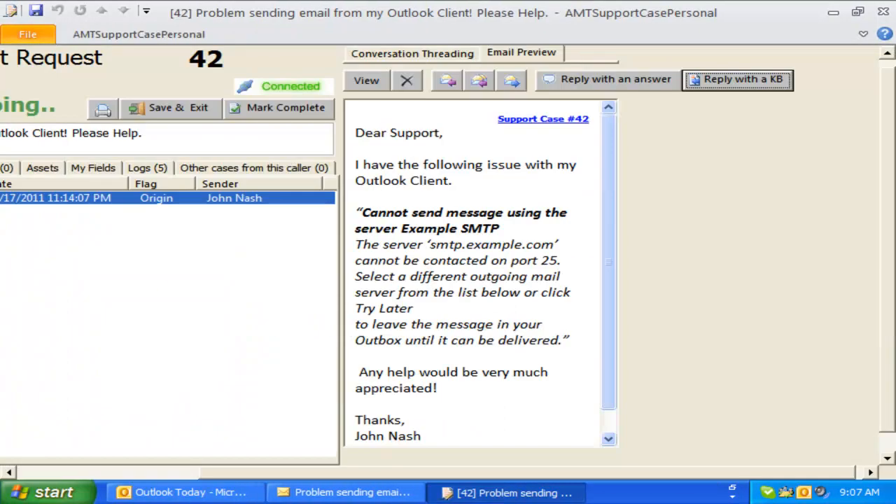
left_click(130, 472)
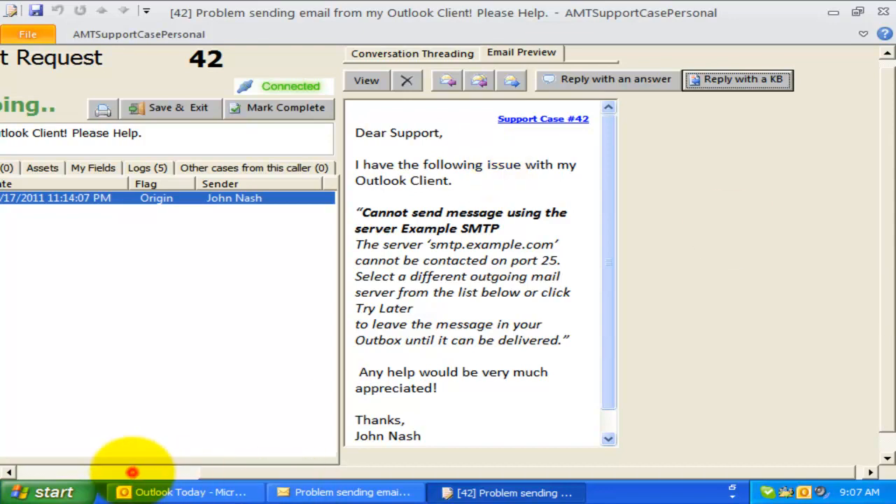
- Add the notes 'test note' and 'test note 2' to case 42, then view its asset Lab1 System 13
left_click(220, 166)
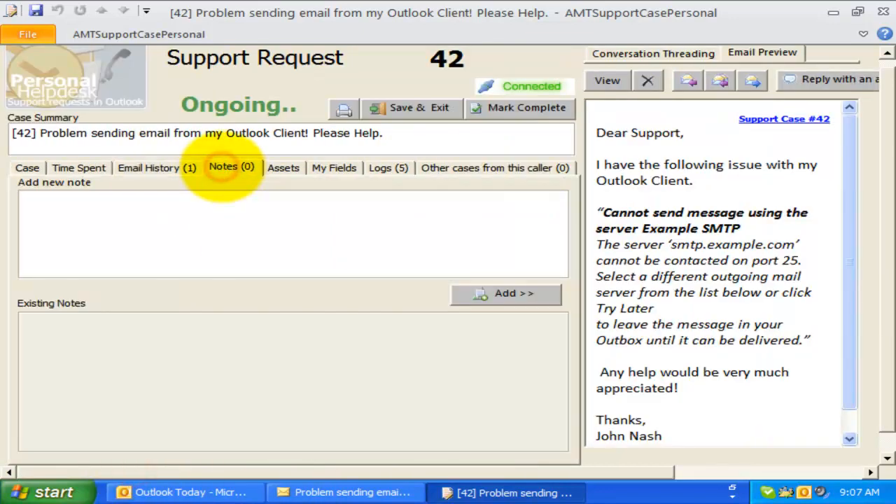
left_click(324, 214)
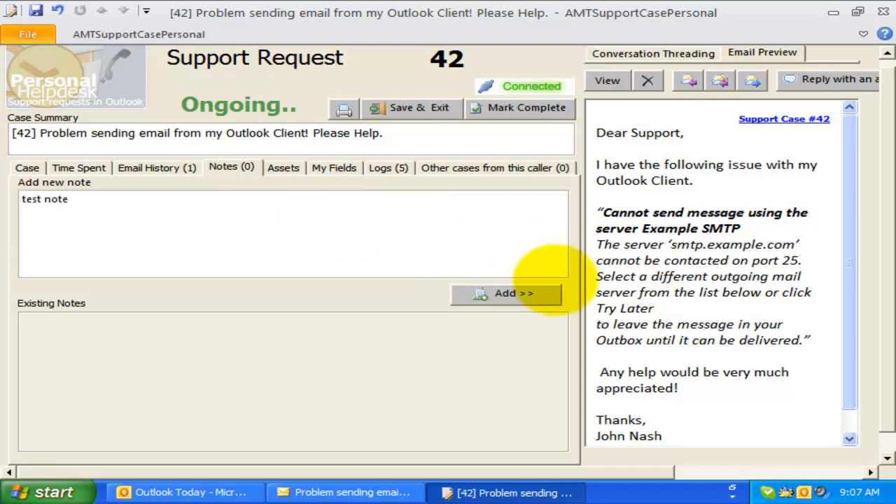
left_click(515, 294)
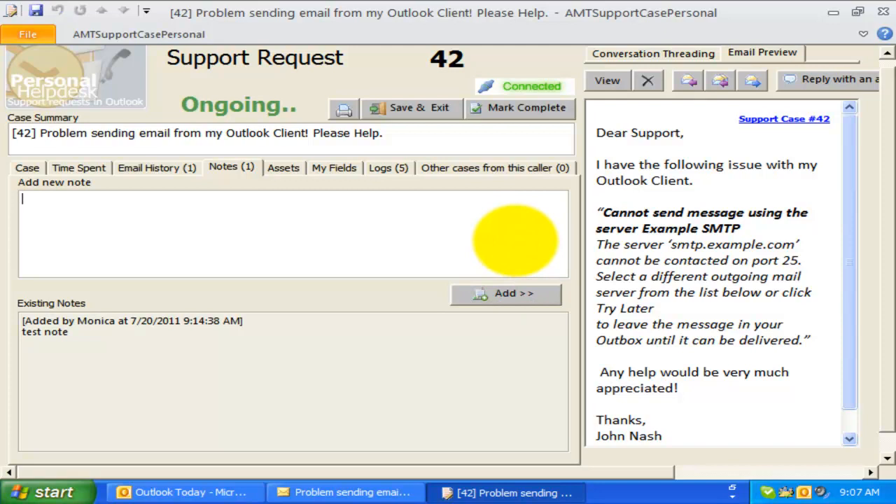
type("test note ")
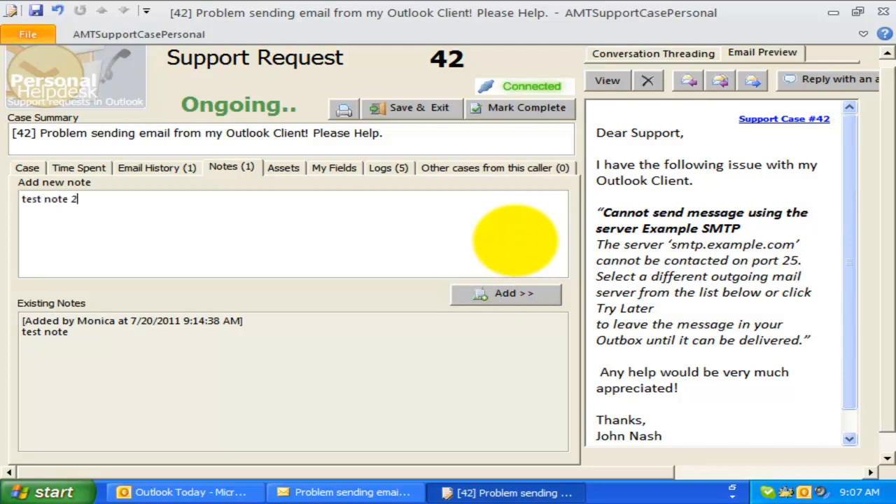
type("2")
left_click(522, 293)
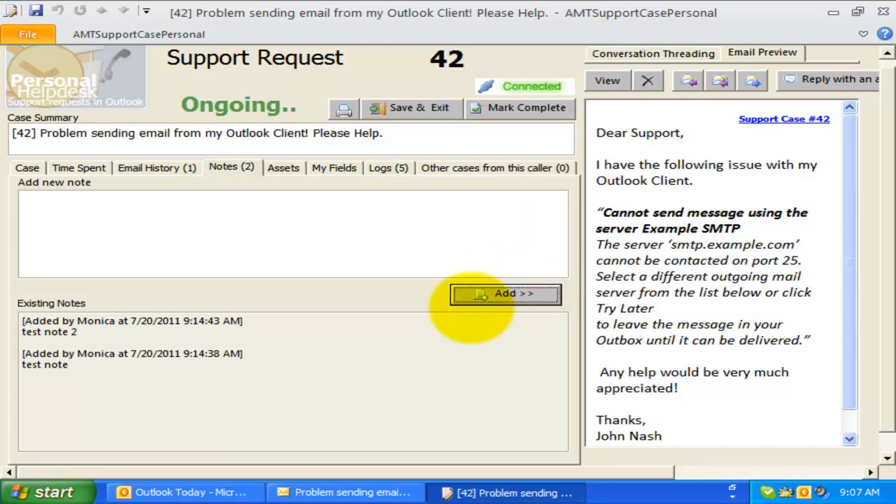
left_click(283, 167)
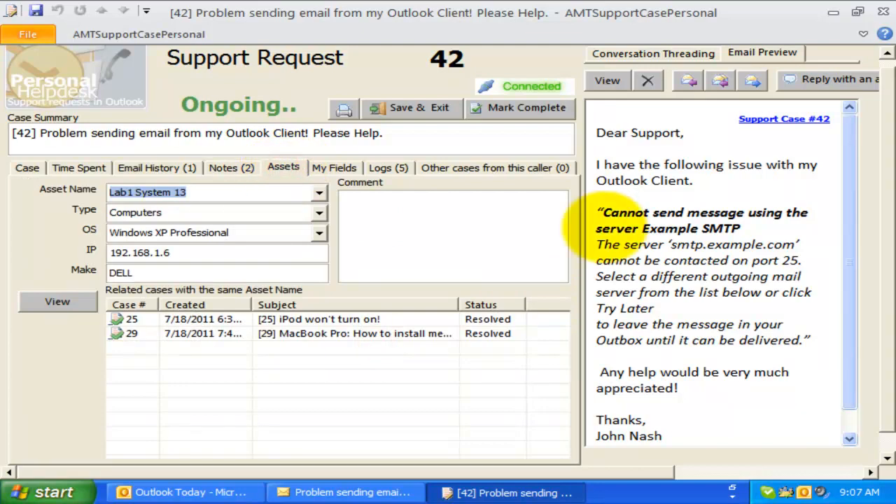
- Compare related cases 25 and 29, ending on case 29 about MacBook Pro memory
left_click(219, 213)
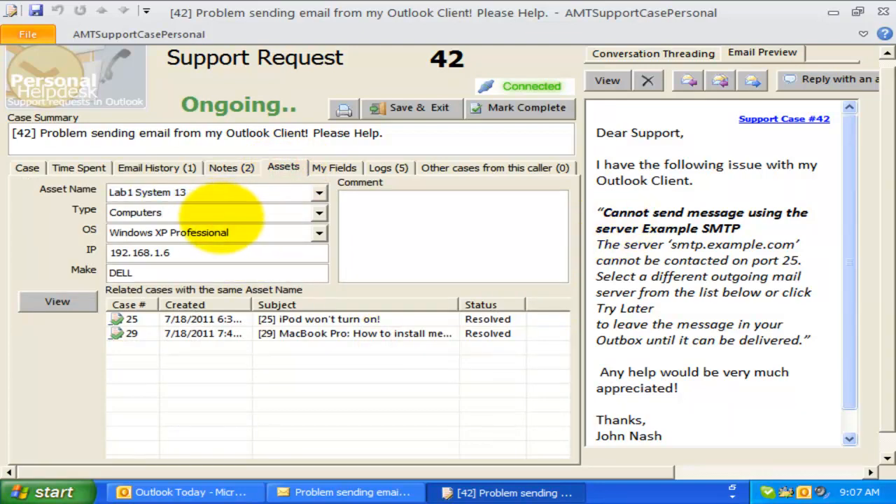
left_click(231, 319)
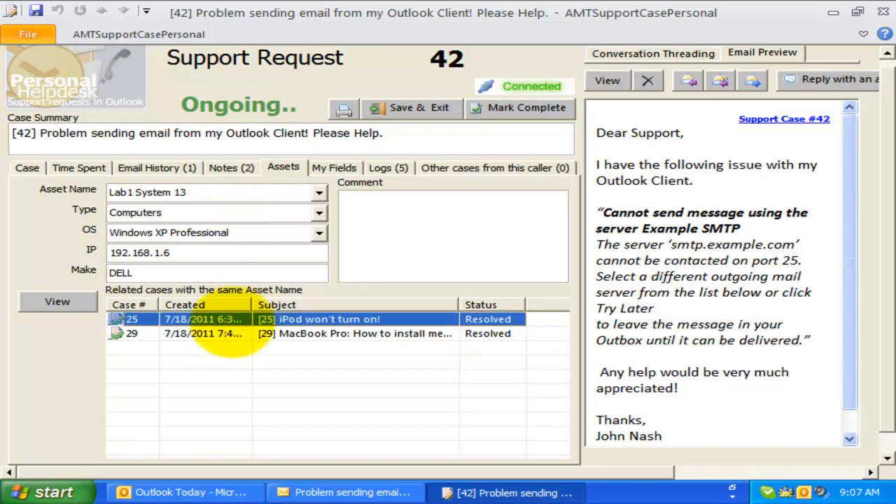
left_click(231, 334)
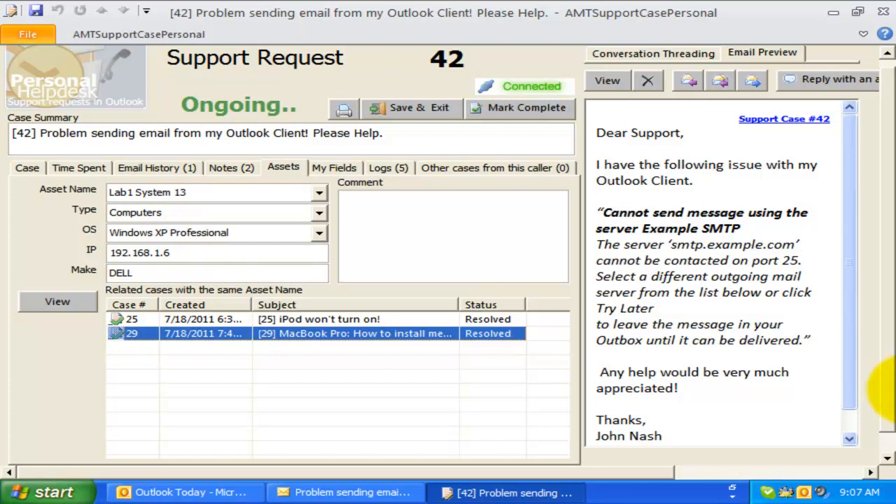
left_click(210, 320)
left_click(205, 334)
left_click(213, 320)
left_click(213, 333)
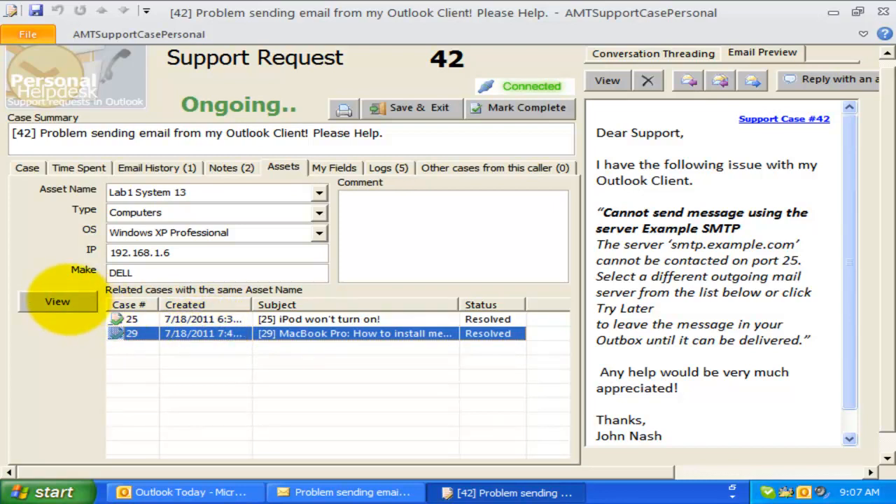
- View related case 29, close it without saving, and show case 42's My Fields tab
left_click(61, 302)
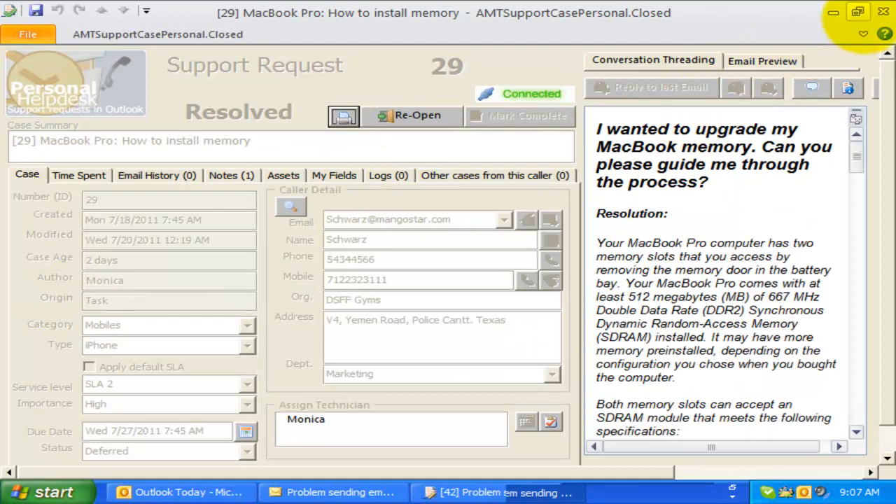
left_click(883, 12)
left_click(448, 295)
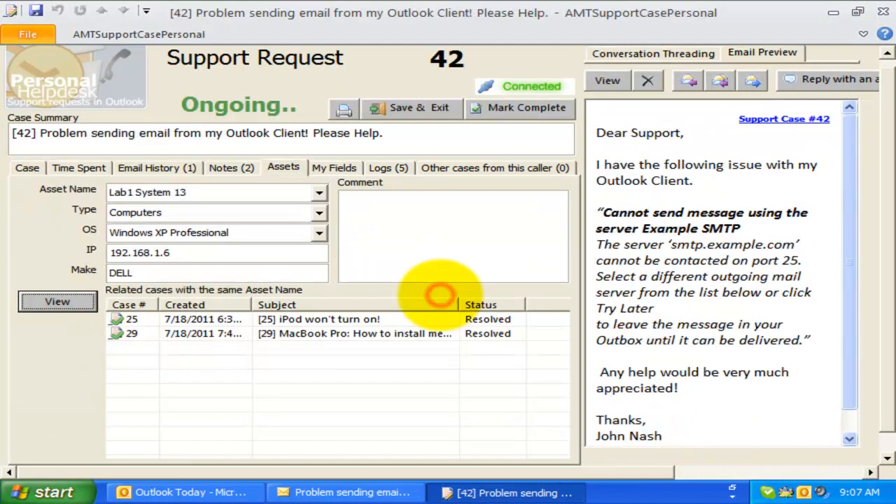
left_click(361, 333)
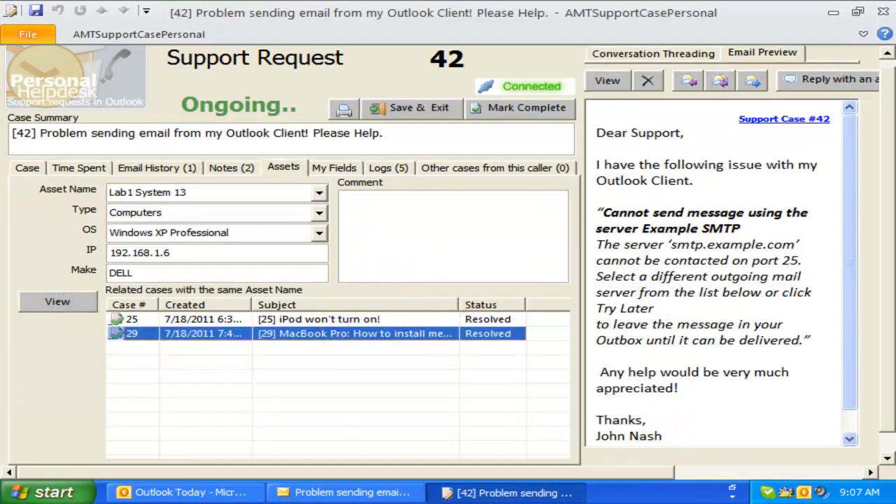
left_click(320, 168)
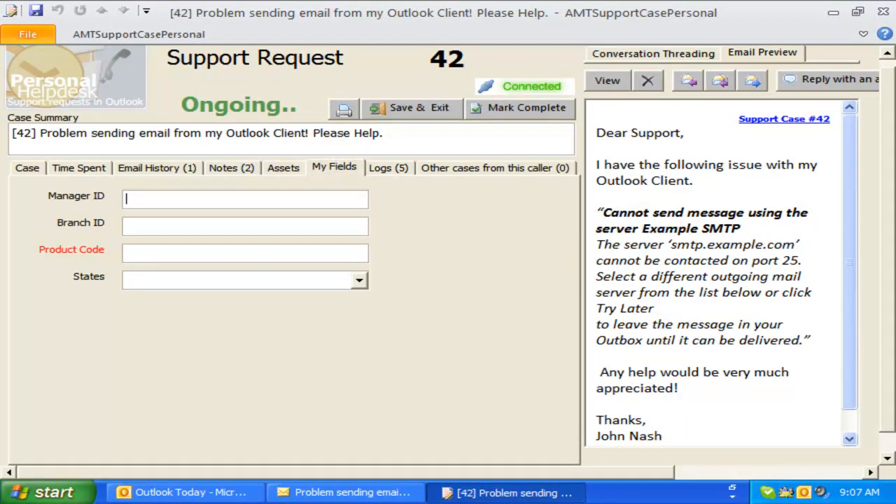
- Enter a manager ID and choose NJ as the case's state
left_click(172, 201)
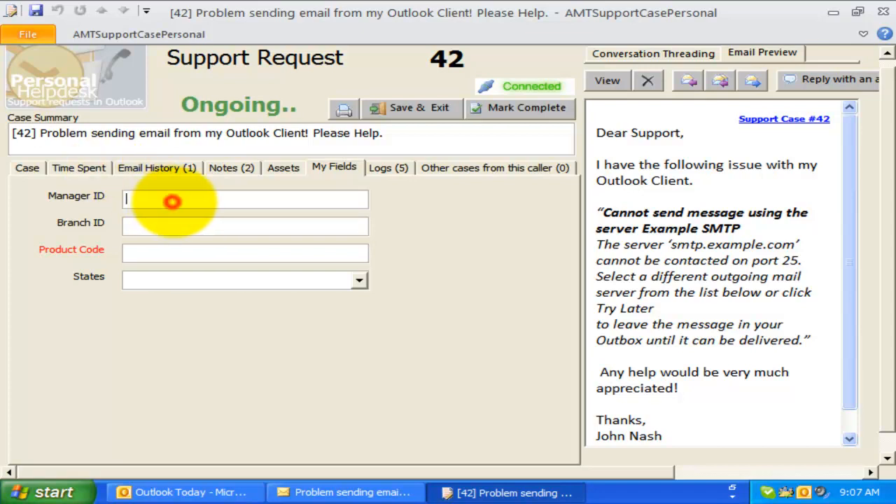
type("James")
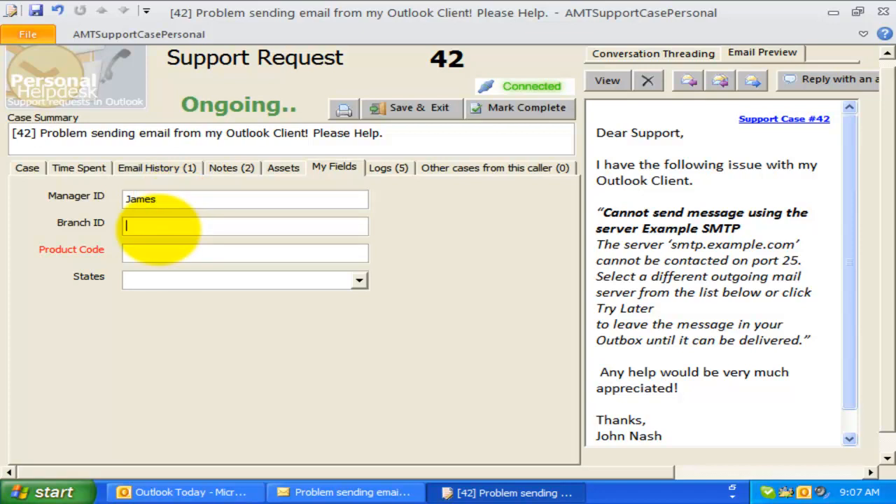
left_click(160, 250)
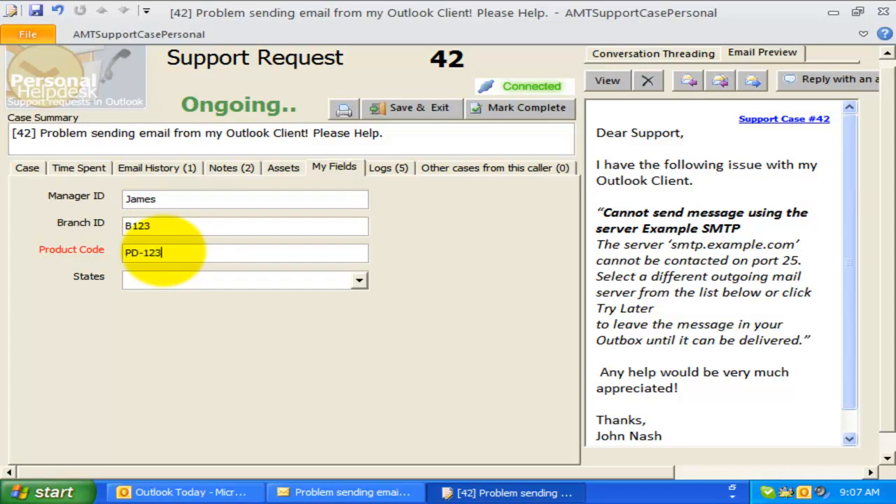
left_click(359, 280)
left_click(338, 300)
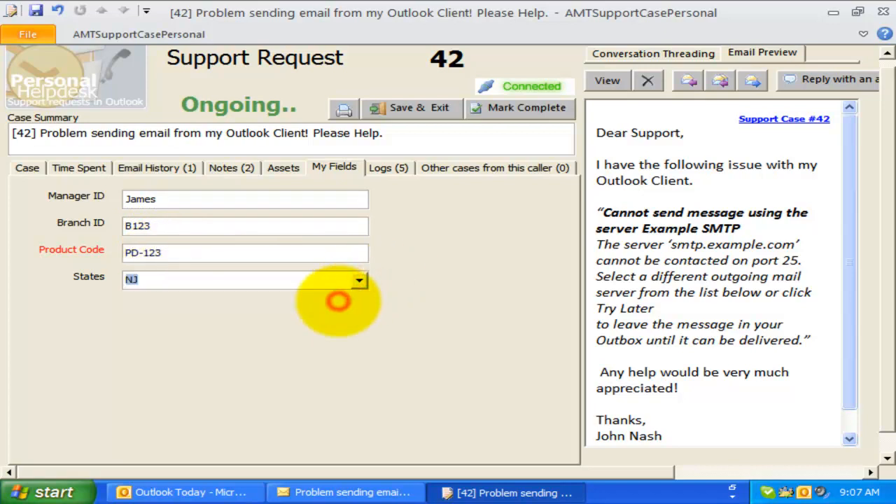
- Check the PD-123 Product Code entry, then show case 42's change log
left_click(316, 256)
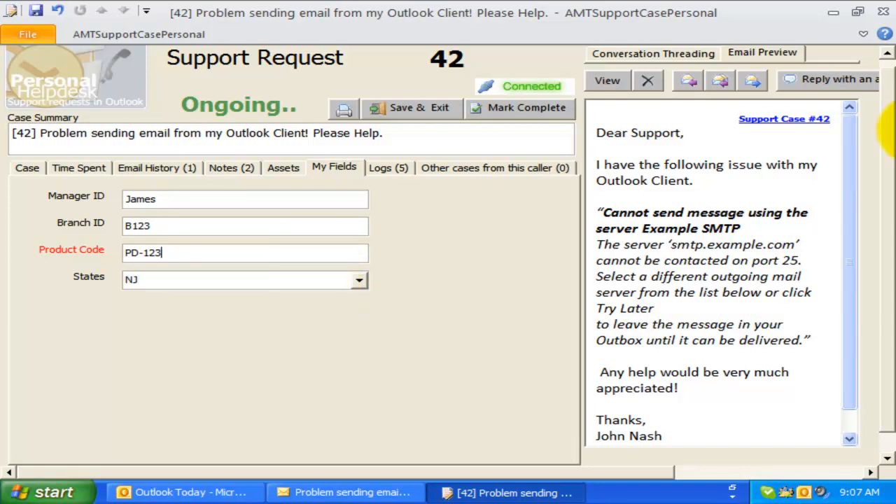
left_click_drag(203, 254, 41, 251)
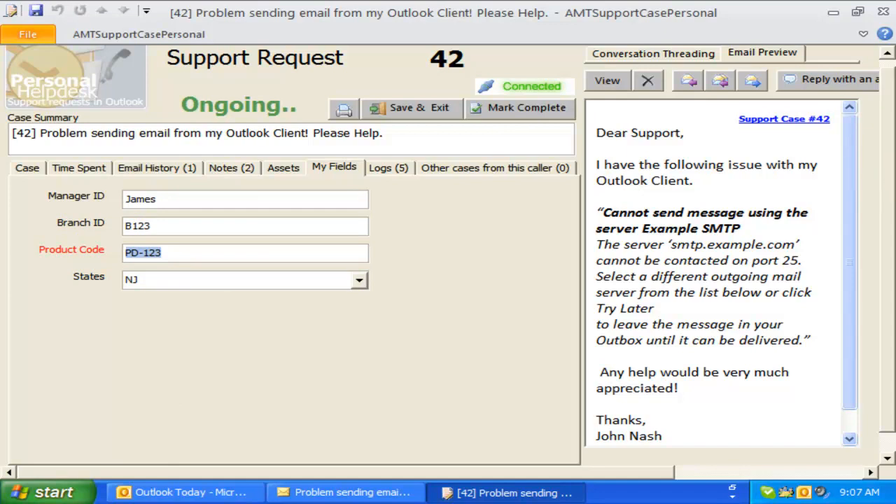
left_click_drag(222, 252, 57, 247)
left_click(86, 251)
left_click(168, 255)
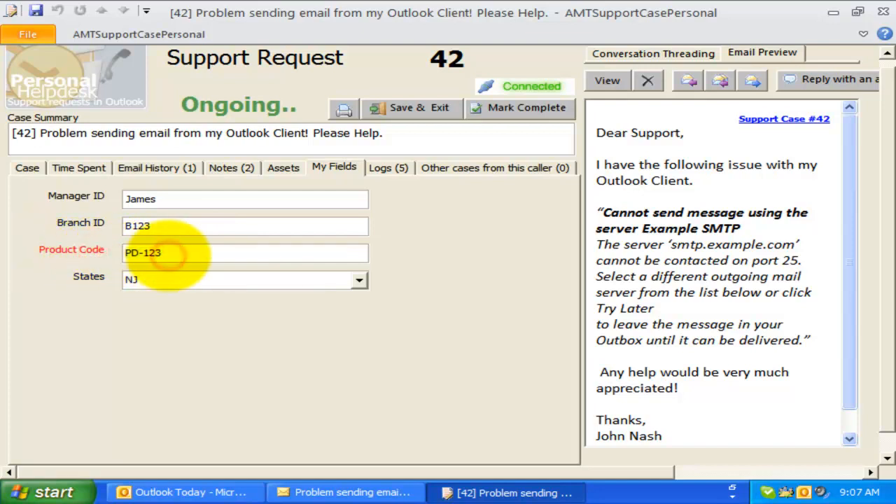
left_click(390, 167)
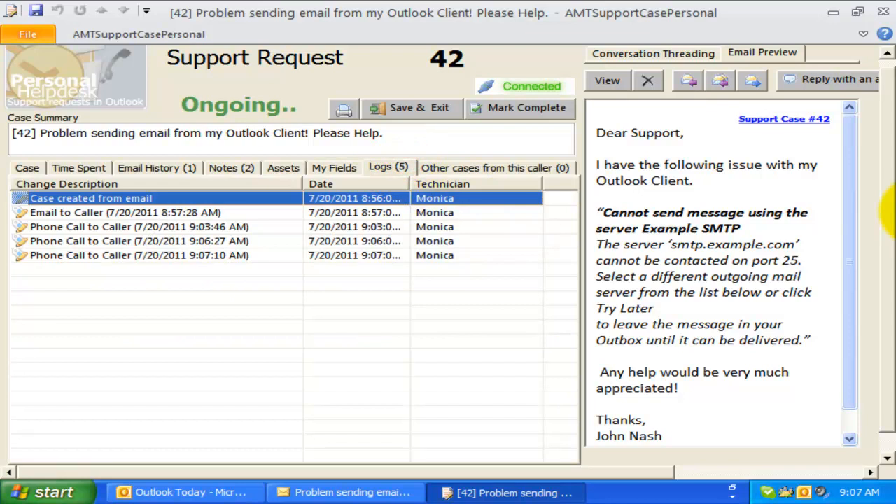
- Widen the Date column and inspect the 9:03:46, 9:06:27 and 9:07:10 AM phone call entries
left_click_drag(407, 183, 432, 183)
left_click(200, 228)
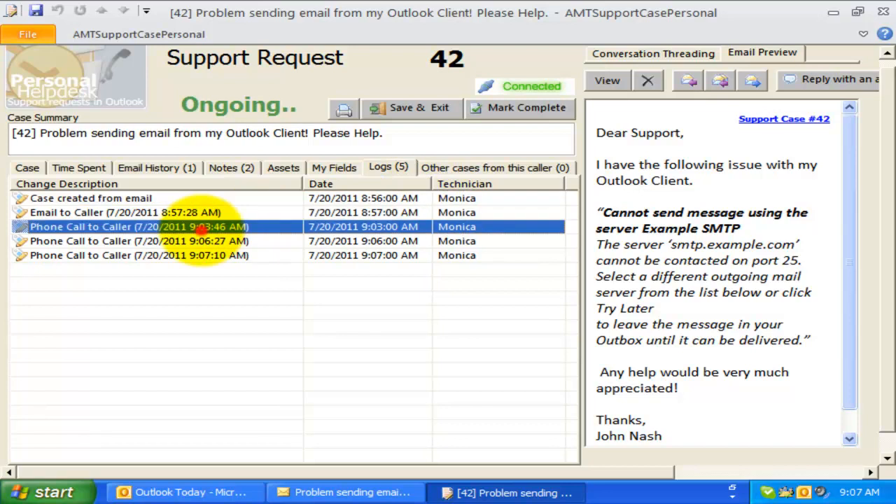
left_click(201, 241)
left_click(203, 255)
left_click(207, 241)
left_click(210, 226)
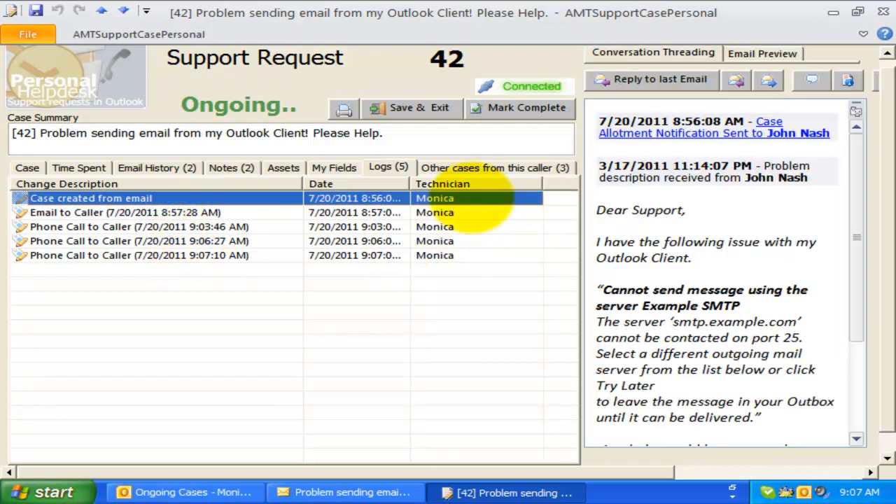
left_click(493, 168)
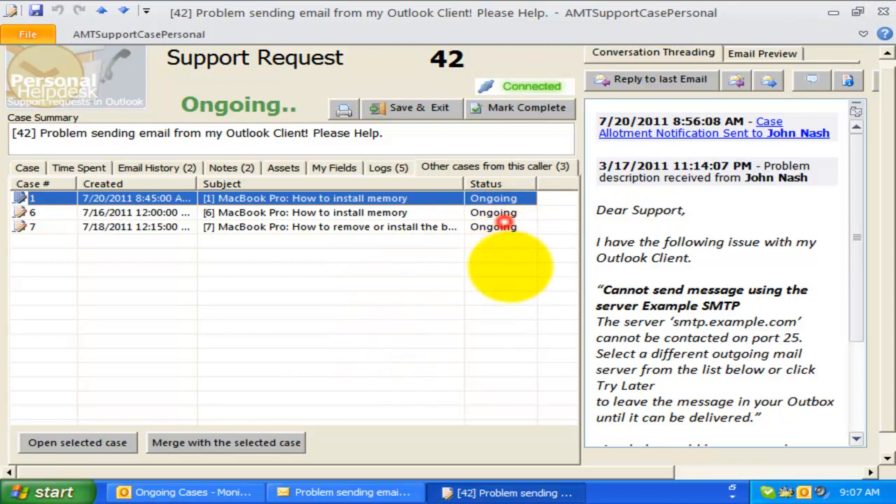
- Browse the caller's other cases, selecting cases 6 and 7
left_click(506, 213)
left_click(508, 227)
left_click(454, 433)
left_click(877, 15)
left_click(394, 296)
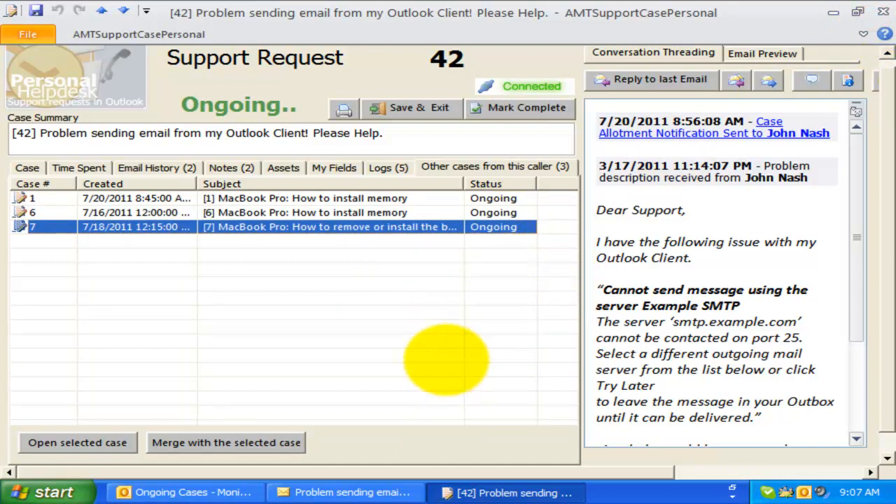
left_click(438, 367)
left_click(504, 220)
left_click(508, 287)
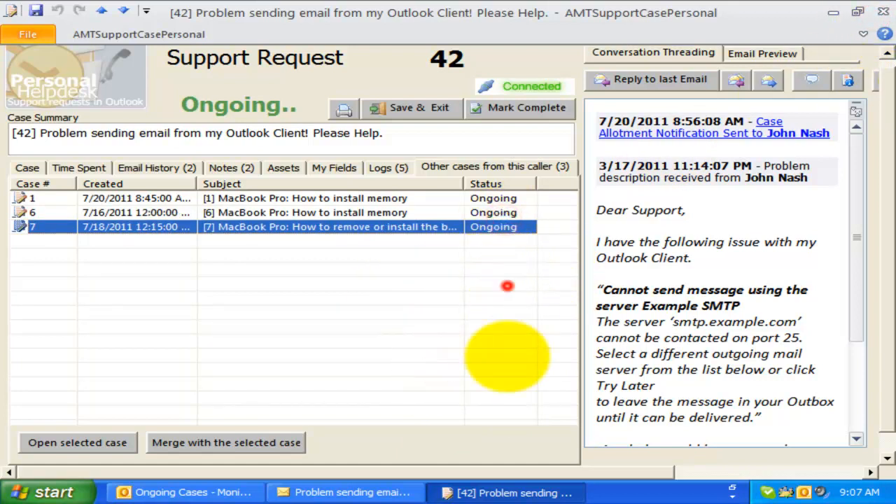
- Open case 6 in its own window, close it, then select cases 1 and 7
left_click(470, 433)
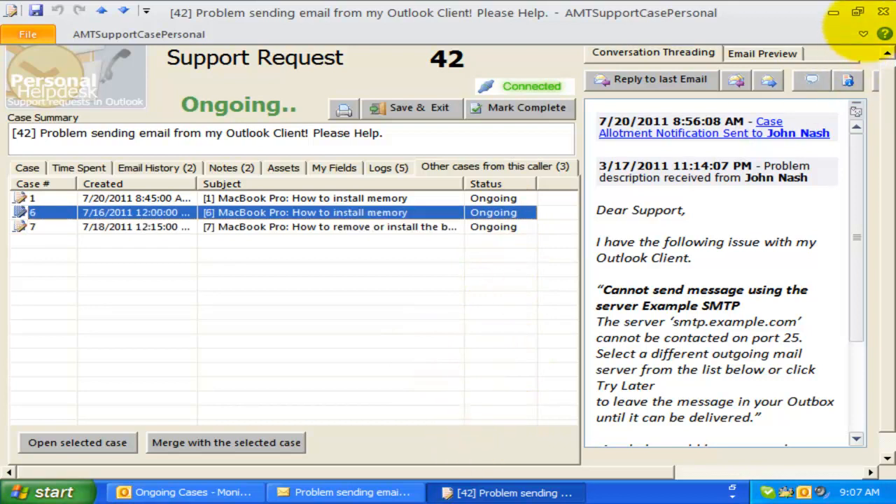
left_click(376, 299)
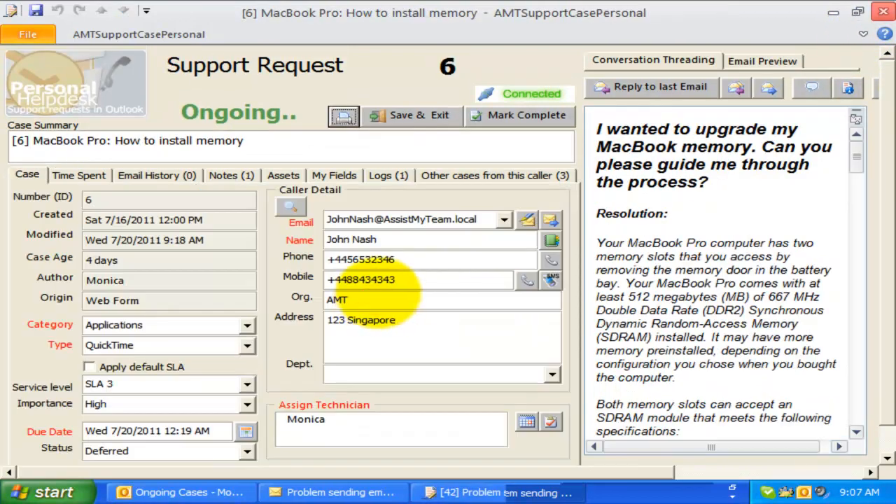
left_click(884, 12)
left_click(308, 198)
left_click(307, 227)
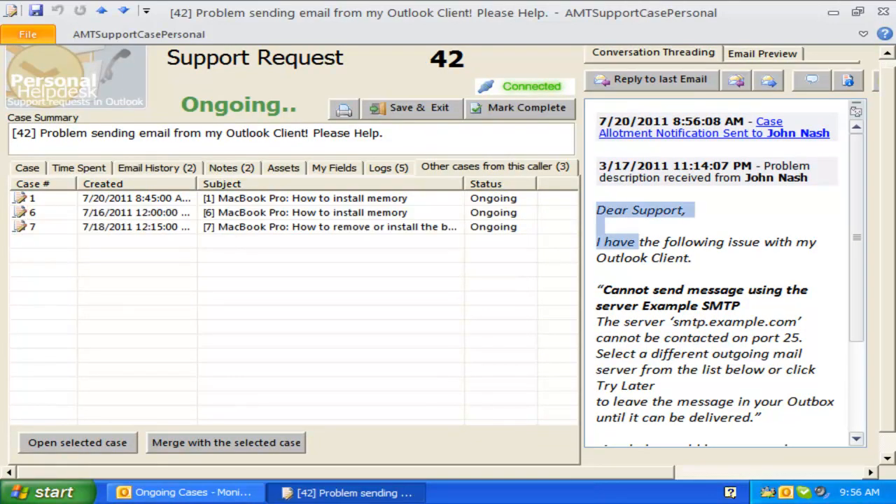
- Highlight and clear passages of the caller's SMTP problem email
left_click_drag(596, 210, 712, 354)
left_click_drag(856, 237, 857, 328)
left_click(728, 315)
left_click_drag(662, 366, 599, 301)
left_click(728, 336)
left_click_drag(856, 327, 856, 238)
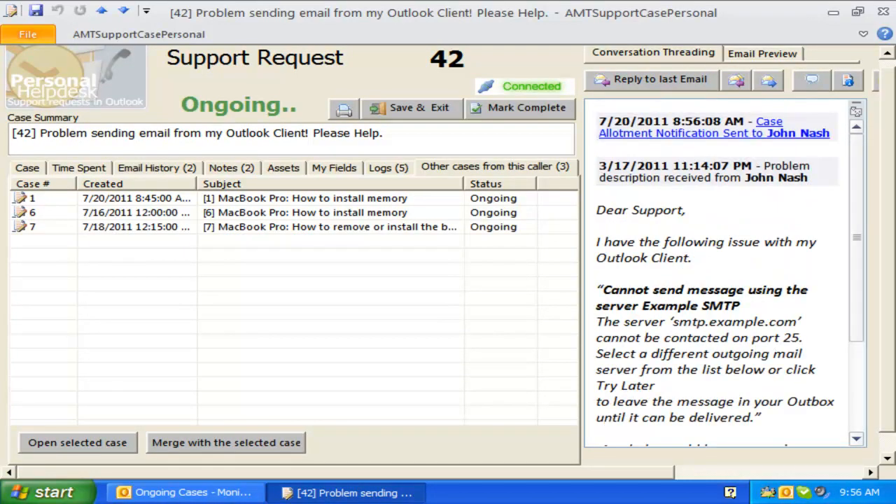
- Send a reply asking the caller's SMTP outgoing server address, signed '/AMT Helpdesk Team'
left_click(653, 80)
left_click(412, 80)
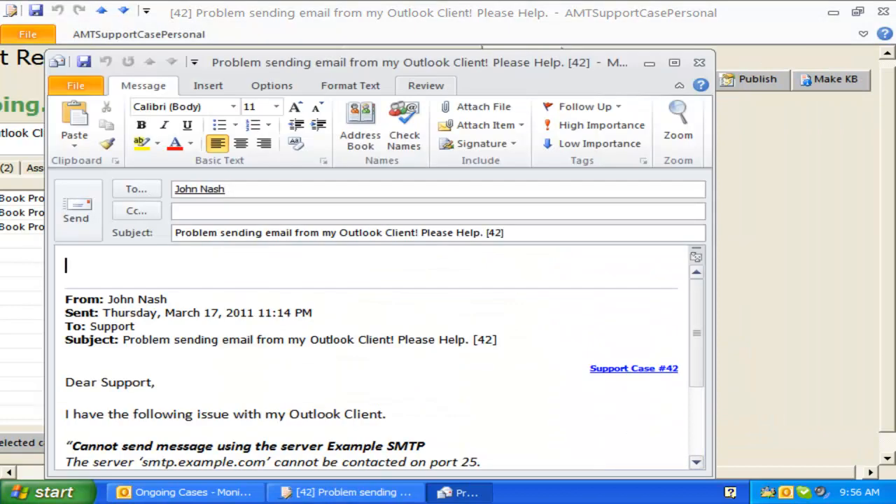
double_click(364, 62)
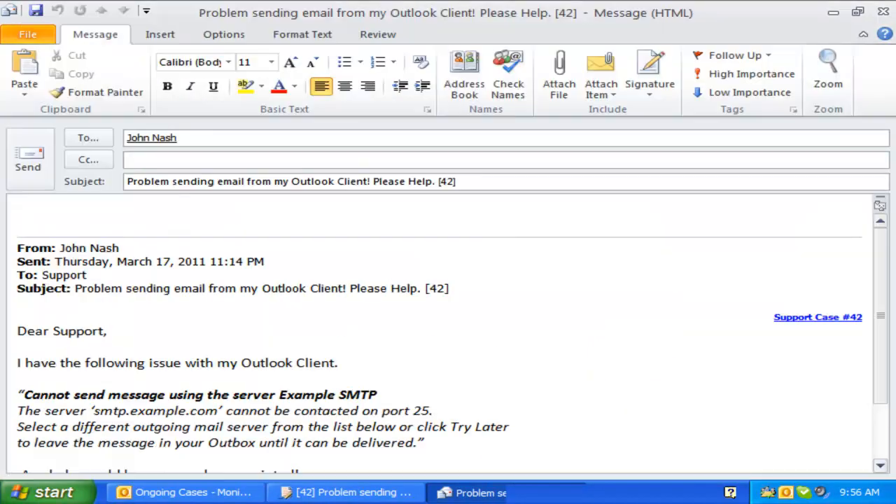
type("Hi John,")
key("Return")
type("What is the SMTP Outgoing server address you have specified in Outlook?")
key("Return")
key("Return")
type("/AMT Helpdesk Team")
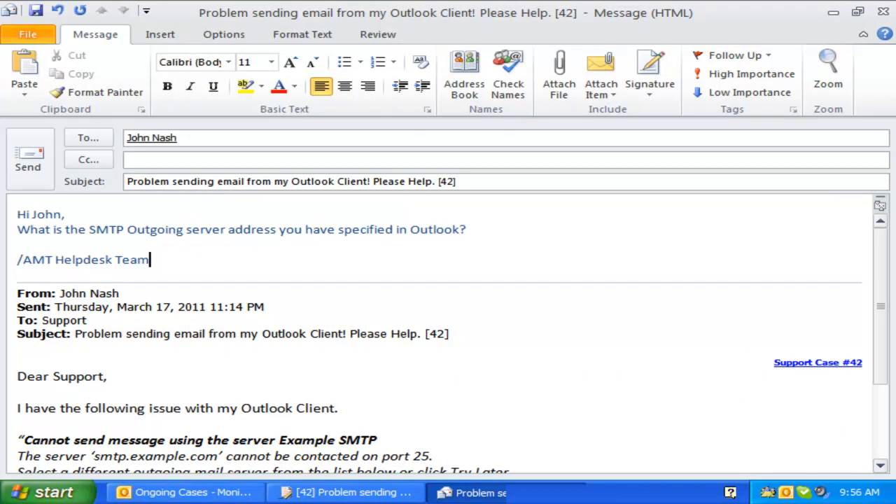
left_click(28, 157)
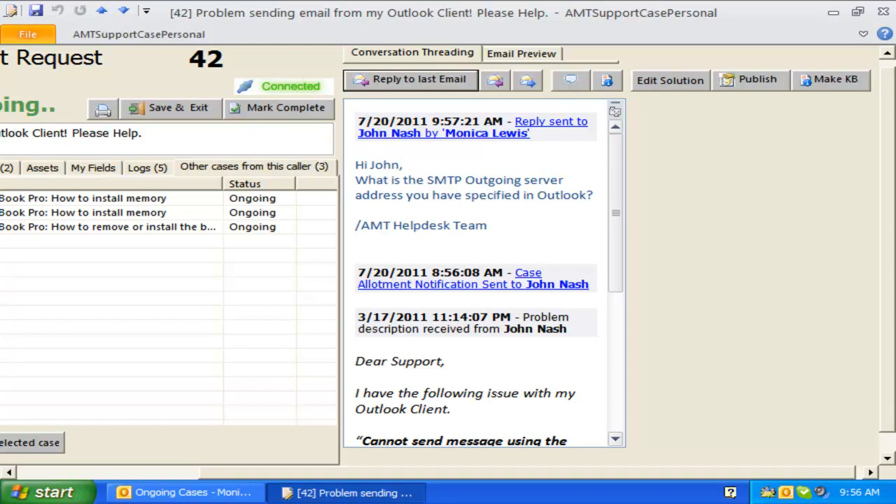
- Highlight the sent reply in the thread and view case 42's email history
left_click_drag(495, 225, 355, 165)
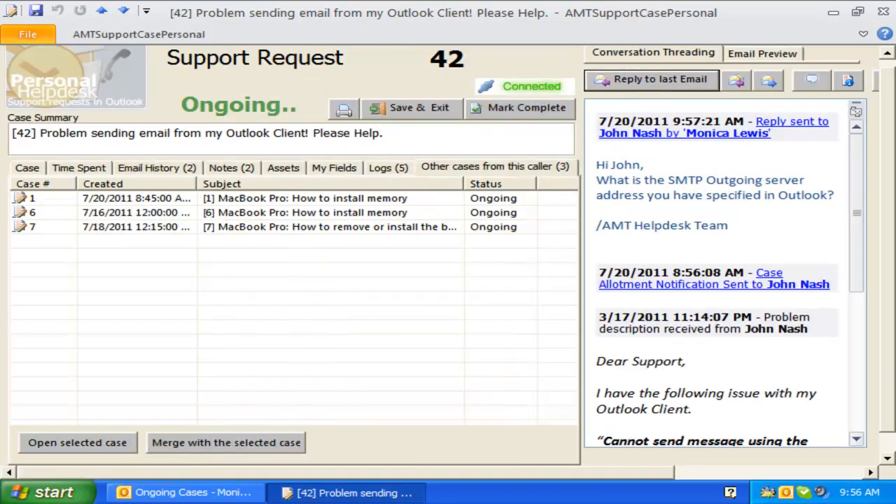
left_click(155, 168)
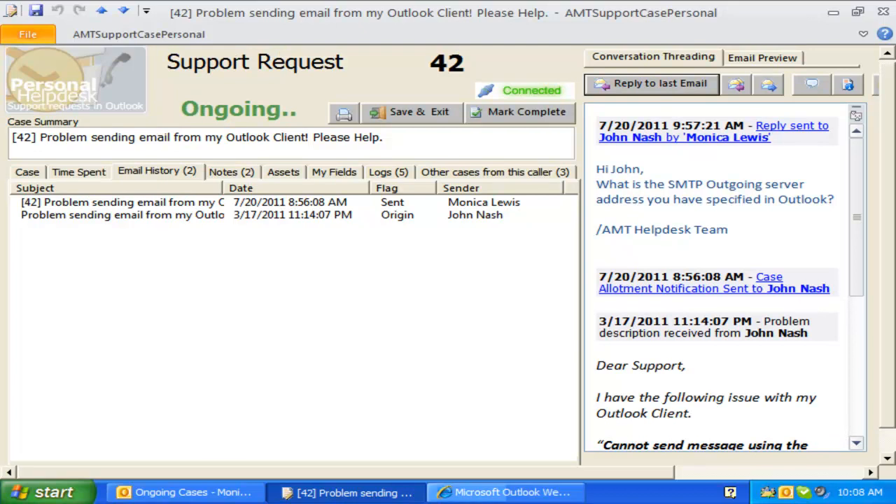
left_click(504, 492)
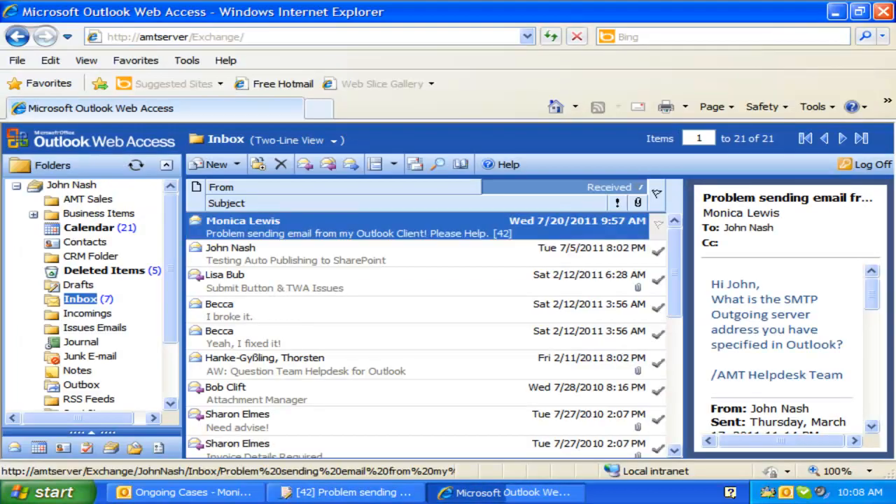
- In OWA, send the caller's answer naming smtpout.myserver.com back to support and minimize the browser
left_click(306, 165)
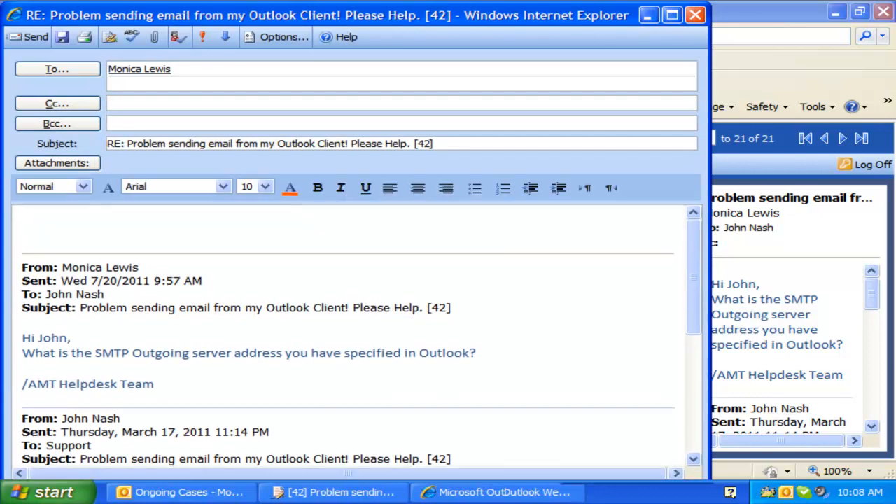
type("Hi Mon")
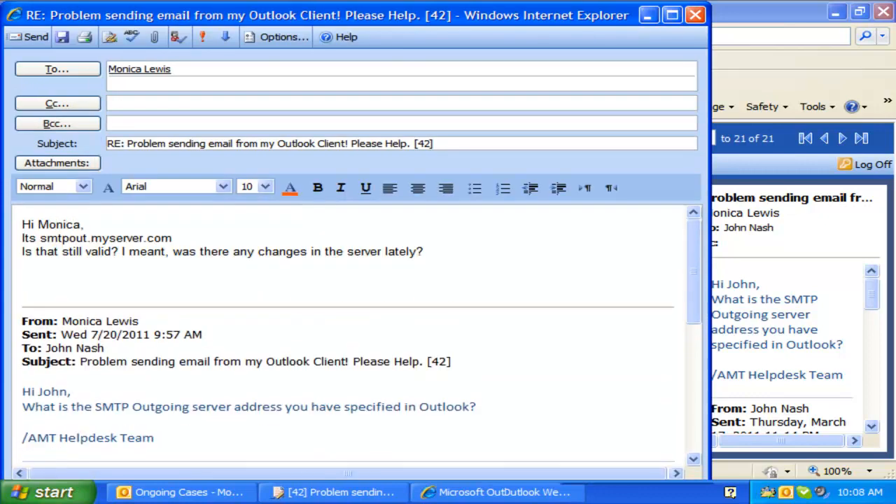
left_click(32, 36)
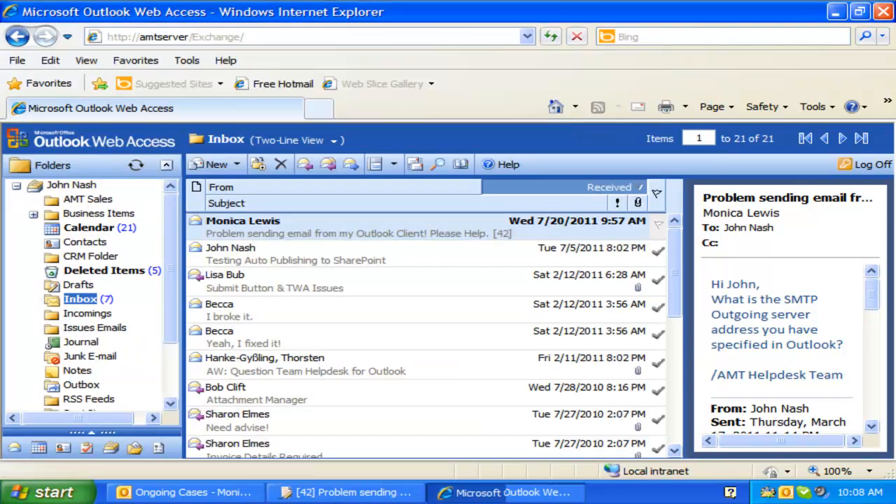
left_click(836, 12)
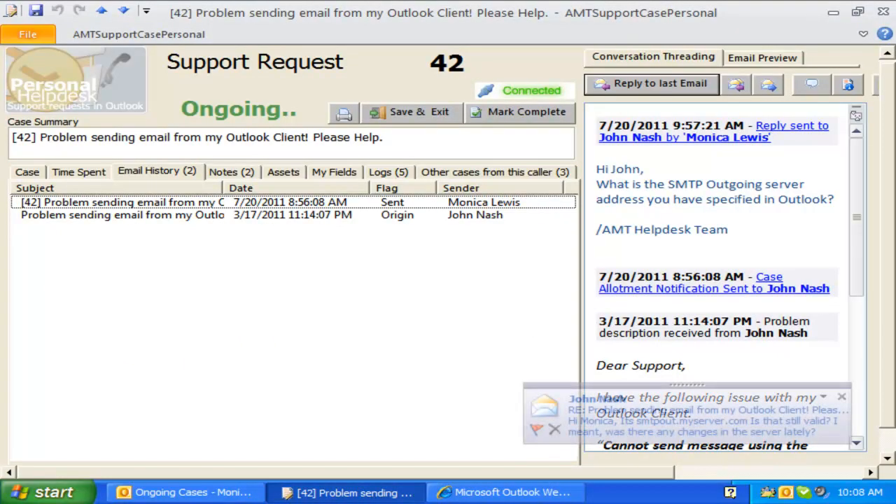
- Open the caller's new reply from the alert and convert it into case 42
left_click(647, 419)
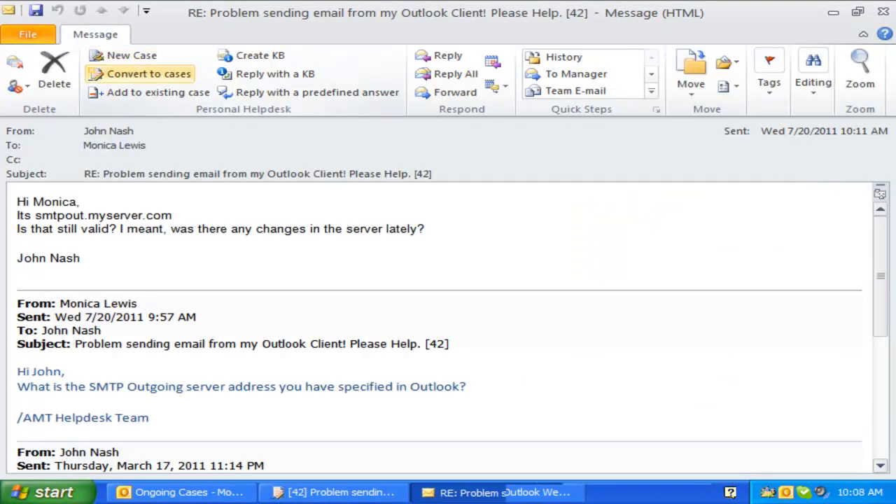
left_click(140, 73)
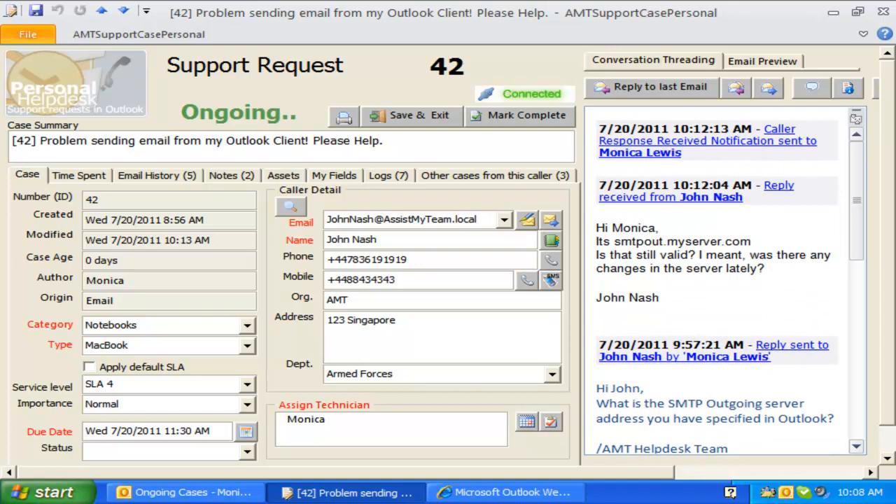
scroll(721, 280, "down", 12)
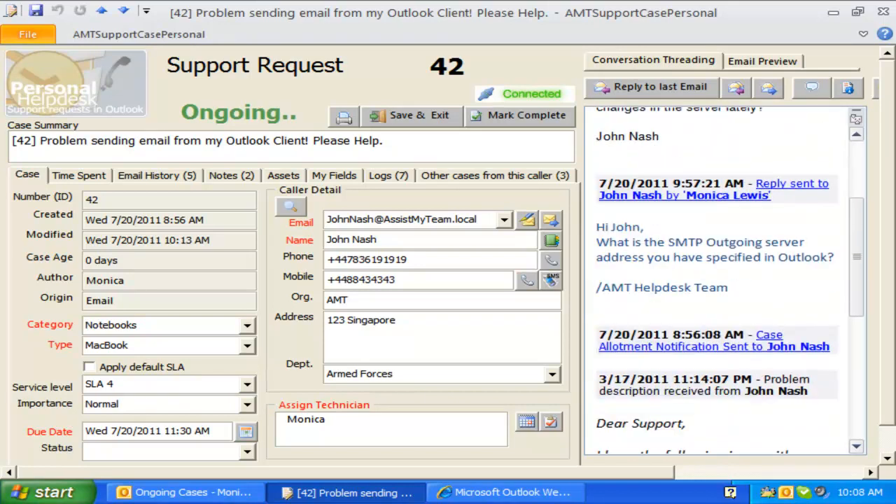
scroll(720, 280, "up", 10)
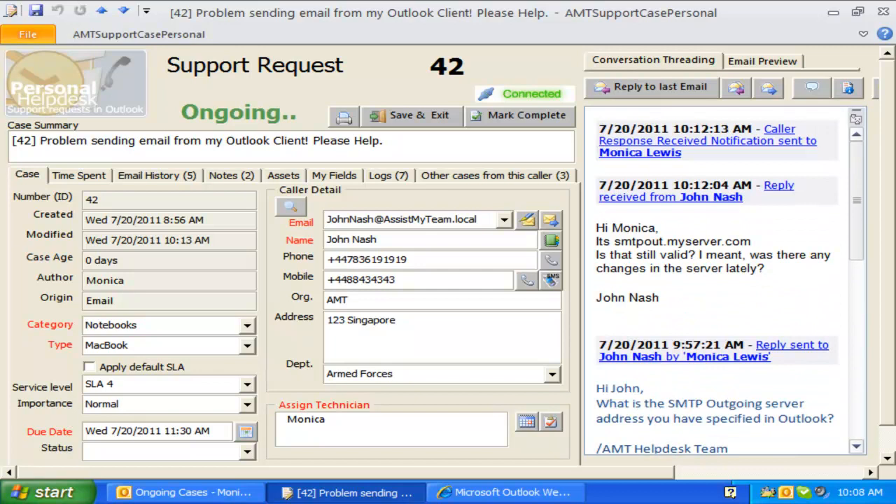
- Close case 42, collapse the folder pane, widen the reading pane and read the caller-response notification
key("alt+F4")
key("alt+F1")
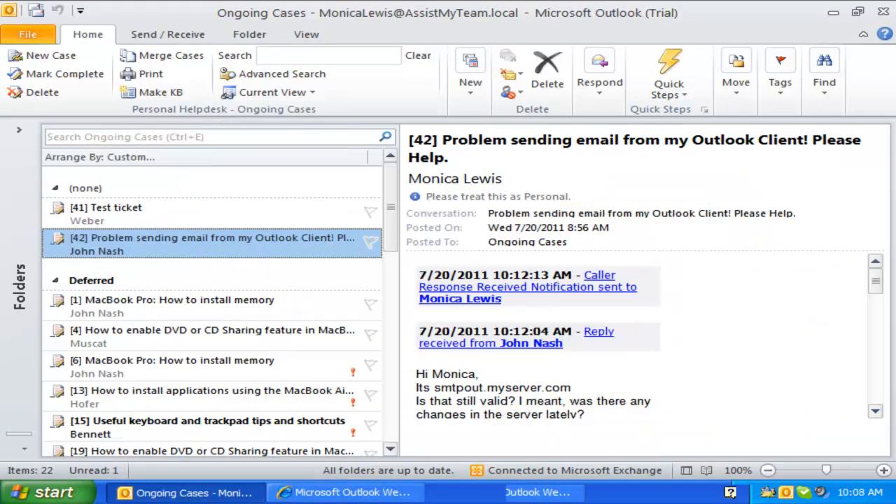
left_click_drag(403, 280, 266, 280)
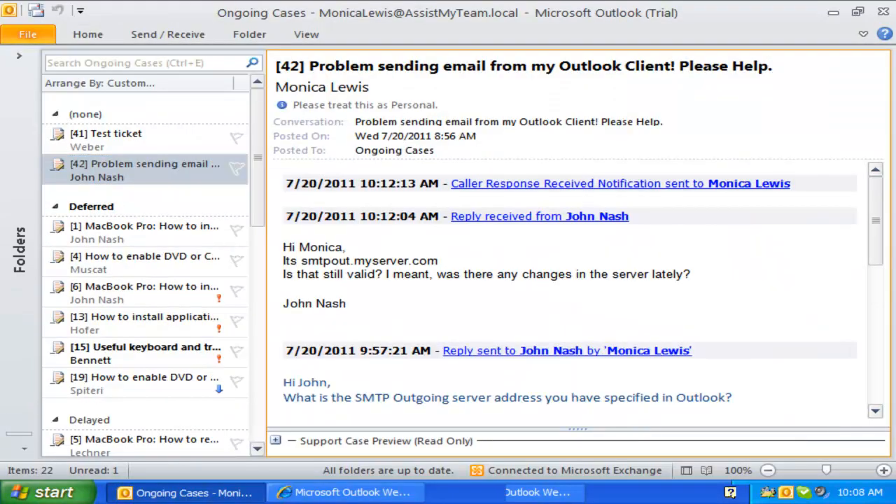
scroll(574, 291, "down", 10)
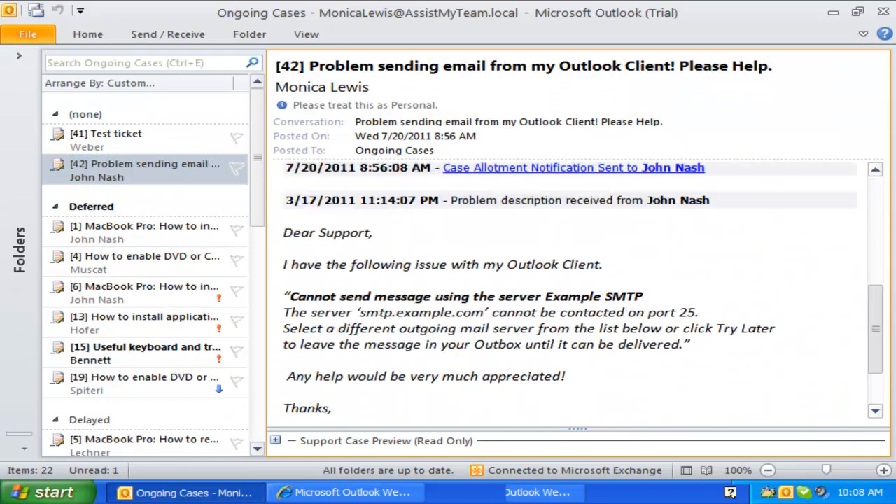
scroll(574, 291, "up", 10)
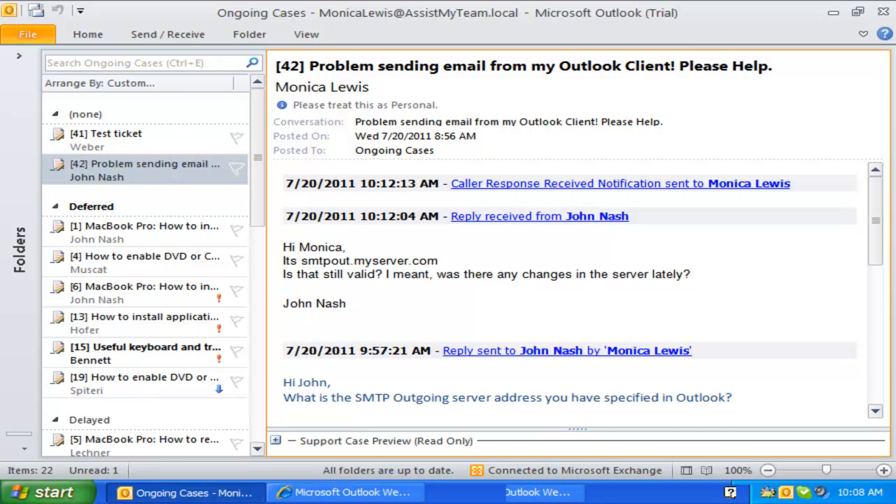
scroll(574, 291, "down", 10)
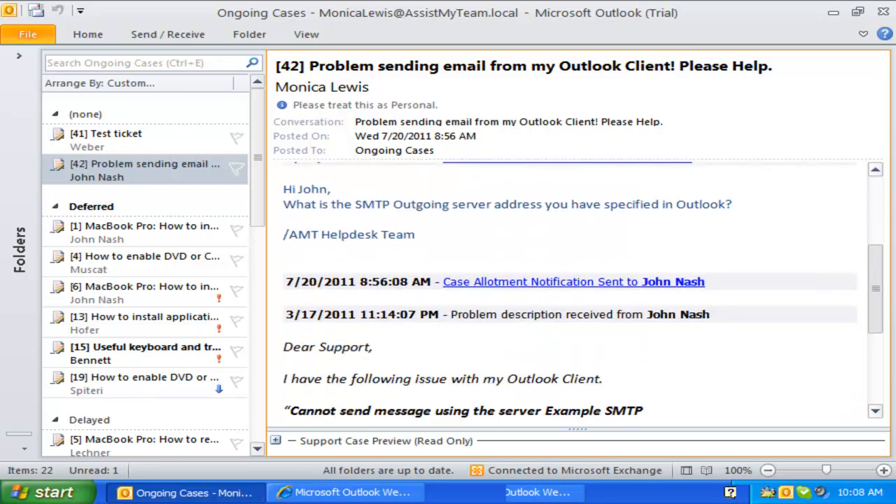
scroll(573, 291, "up", 10)
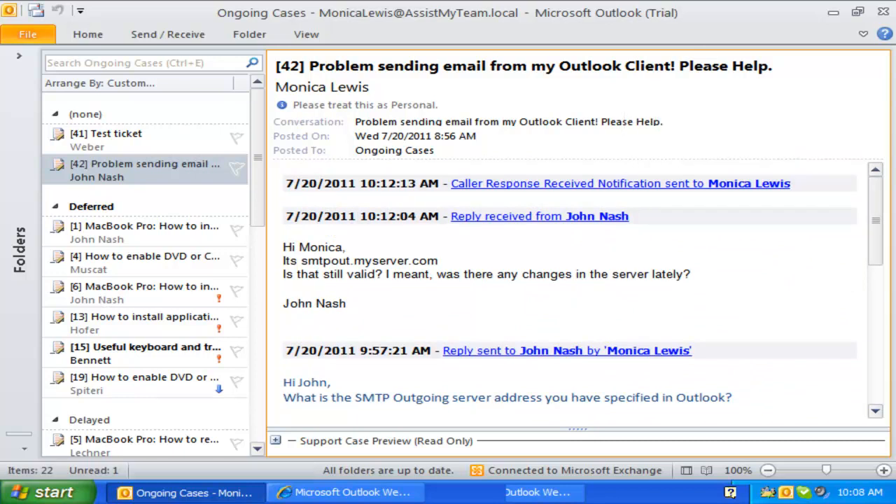
left_click(616, 183)
left_click_drag(206, 294, 75, 271)
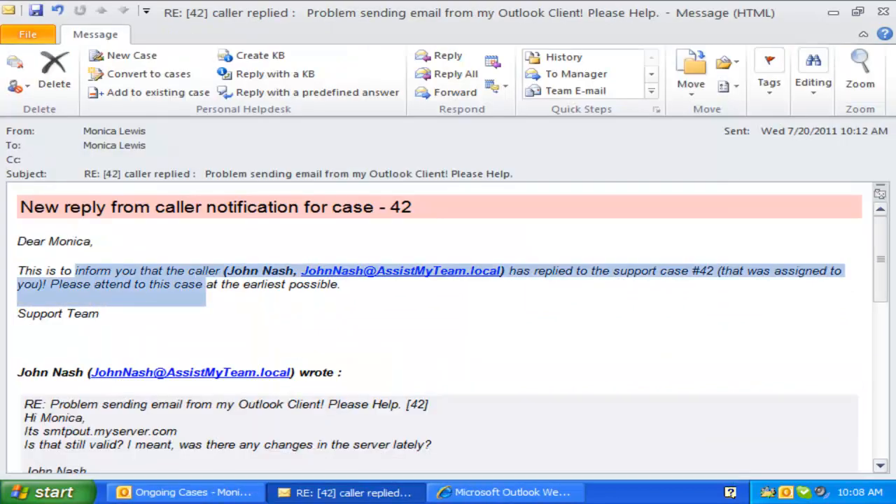
key("Escape")
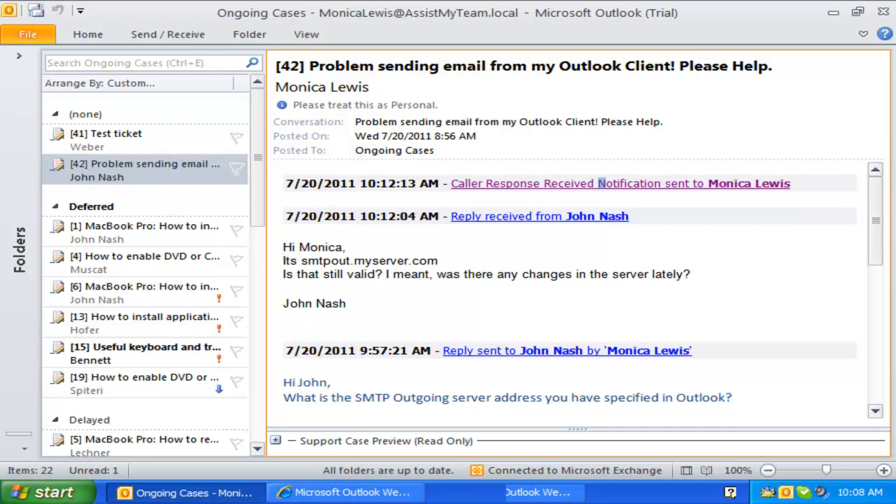
- Open case 42's email history, preview its earlier emails and the caller's reply, then close the form
double_click(145, 170)
left_click(156, 174)
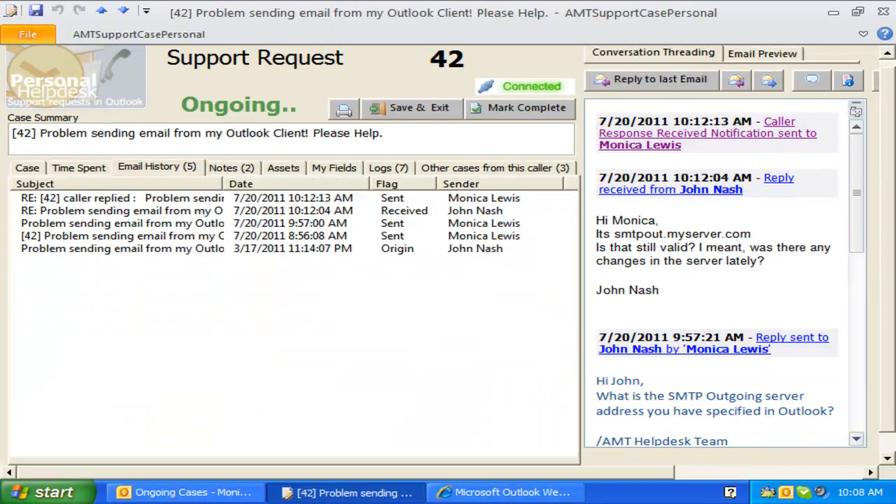
left_click_drag(346, 472, 469, 472)
mouse_move(691, 192)
left_mouse_down()
mouse_move(691, 332)
mouse_move(692, 193)
left_mouse_up()
left_click_drag(470, 473, 346, 472)
left_click(140, 248)
left_click(140, 216)
left_click(140, 203)
left_click(140, 190)
left_click(883, 12)
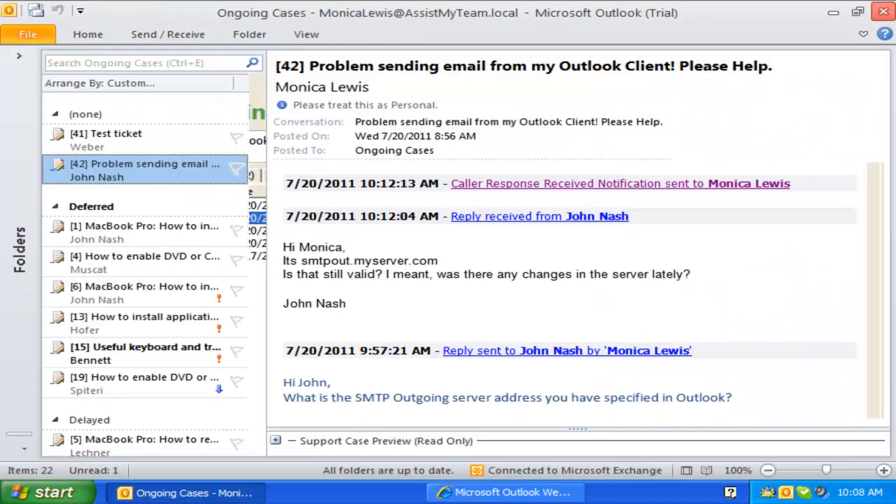
- Open and close the sent reply and the caller's reply from the conversation thread
left_click(600, 183)
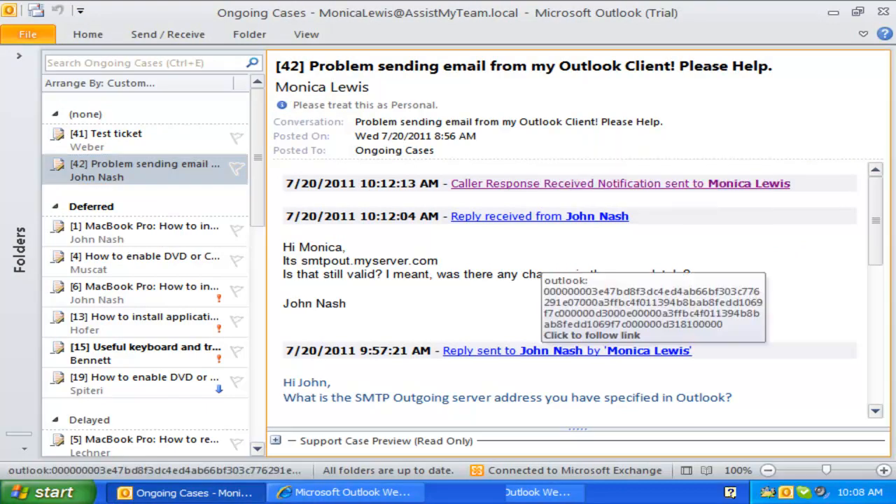
left_click(553, 350)
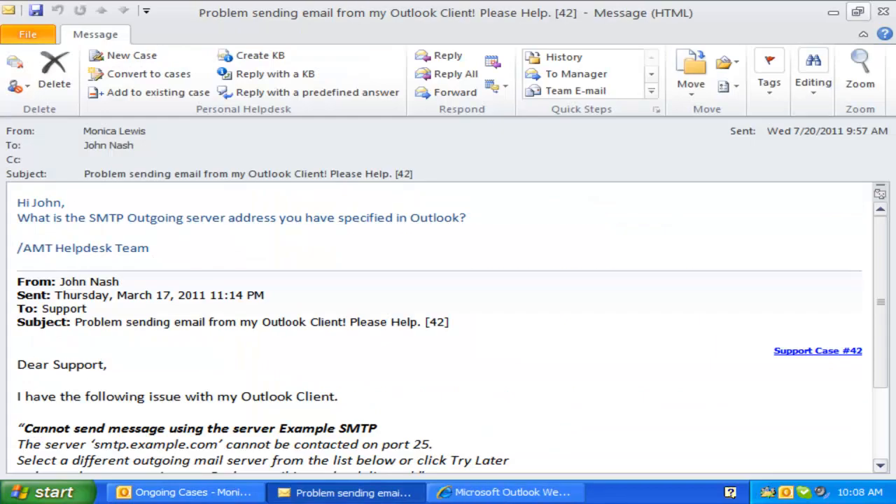
left_click(879, 12)
left_click(543, 350)
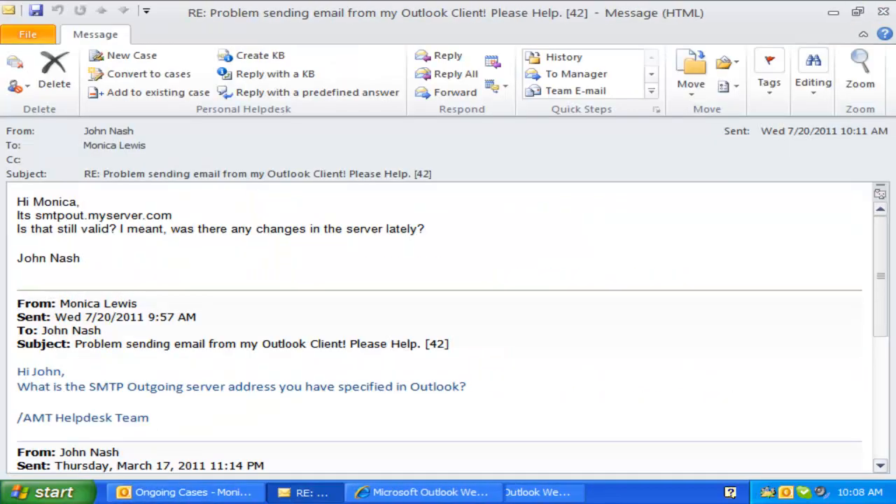
left_click(879, 12)
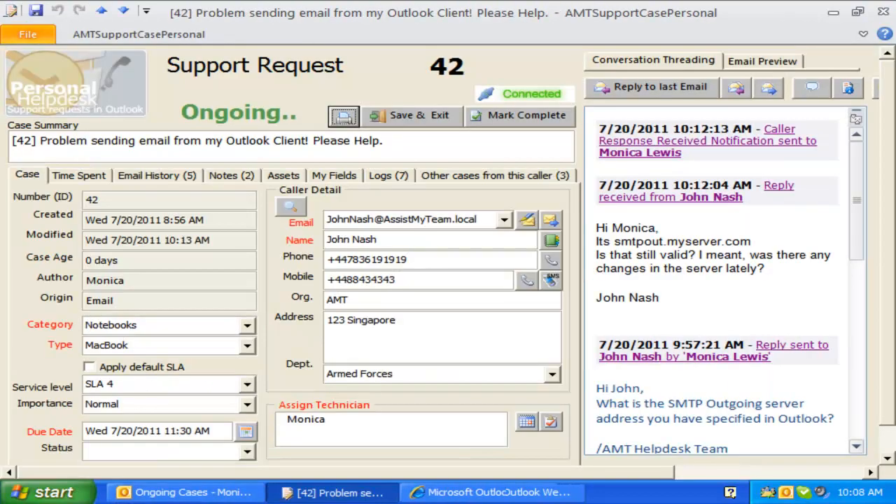
left_click(870, 472)
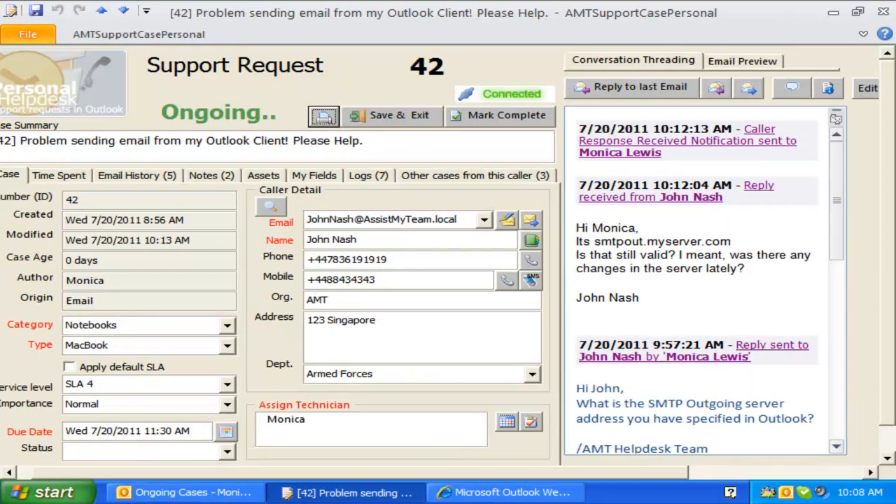
- Reply 'Yes, it is valid. Let me test with our machines.' signed '/AMT Support Team'
left_click(632, 88)
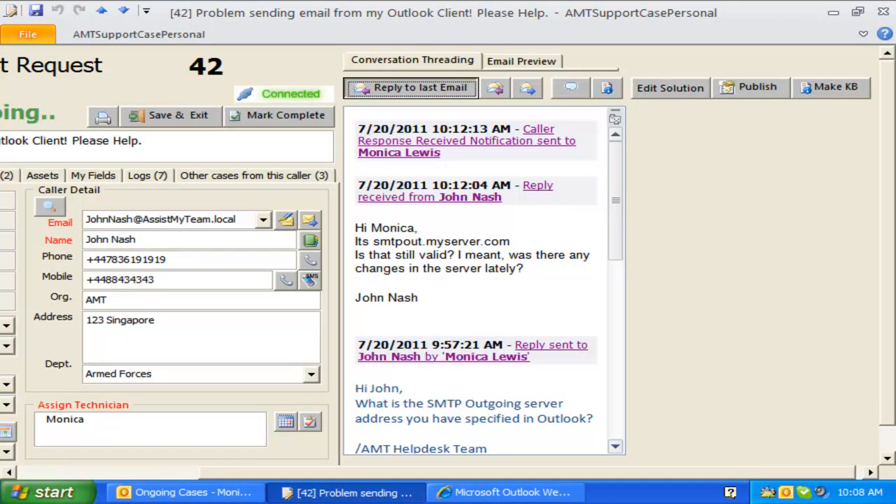
type("Hi John,")
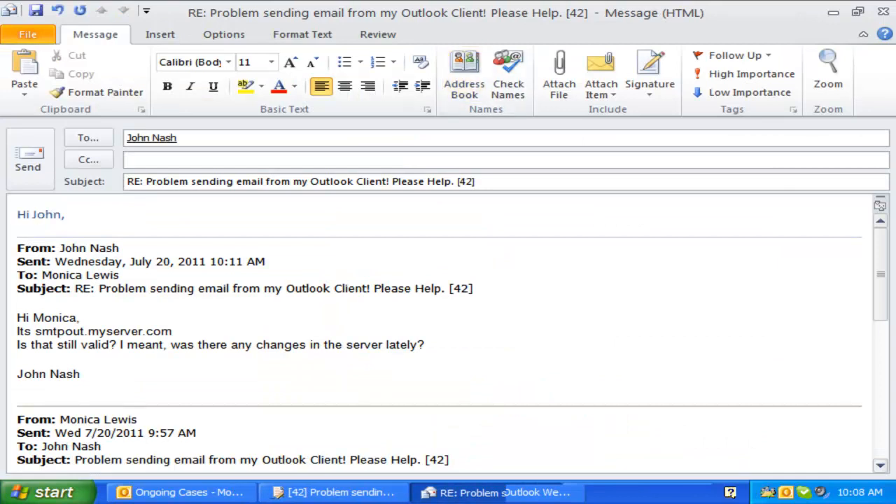
key("Return")
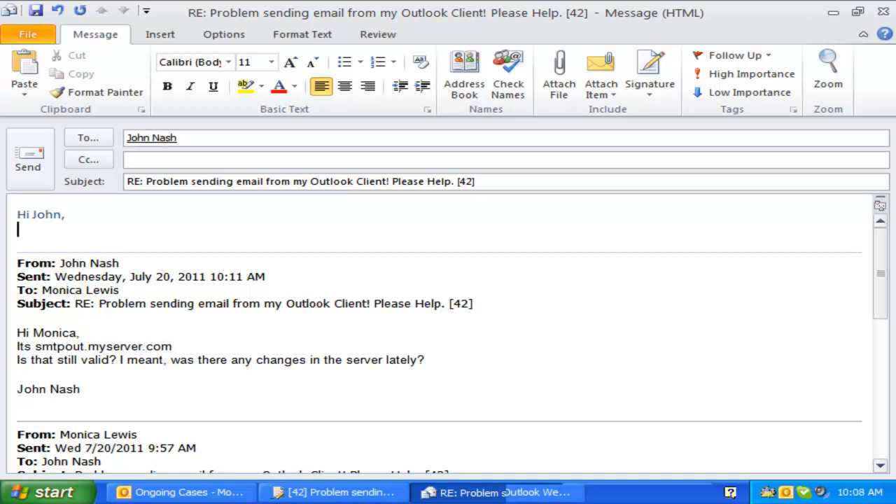
type("Yes, it is valid. Let me test with our machines.")
key("Return")
key("Return")
type("/AMT Support Team")
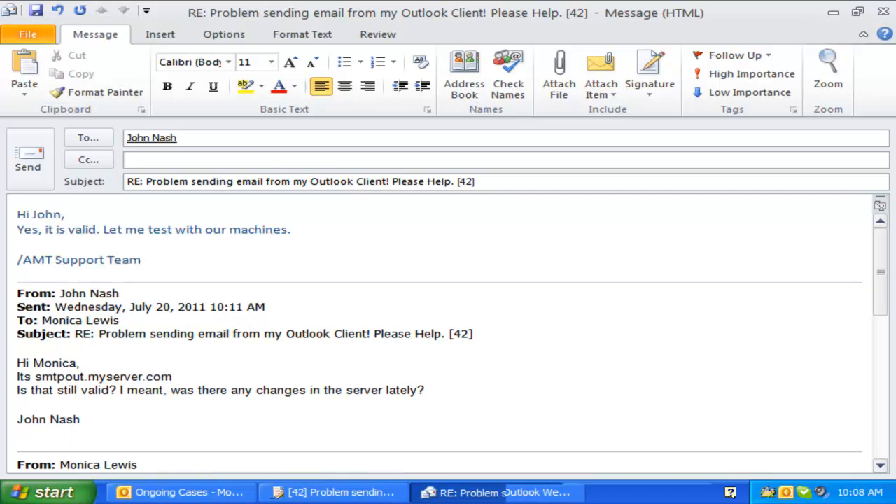
key("alt+s")
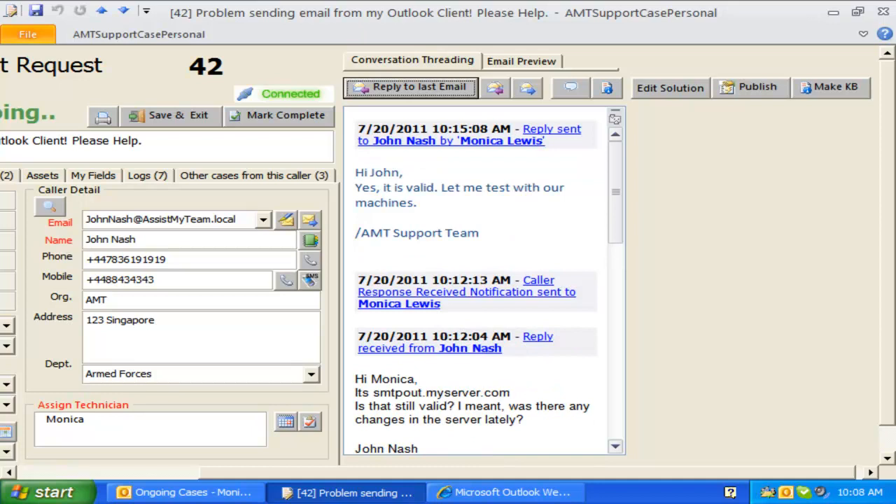
- Review the original request and first reply in the email history, then mark case 42 complete
left_click(139, 472)
left_click(102, 199)
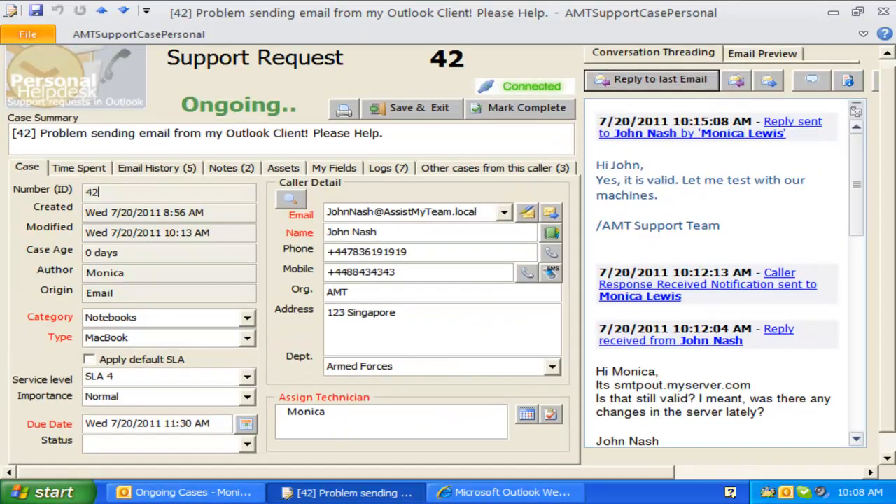
left_click(157, 168)
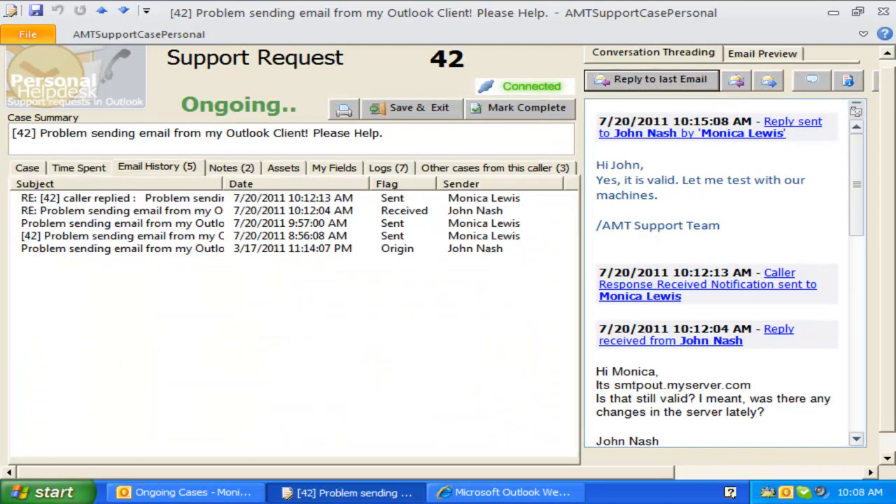
left_click(122, 248)
left_click(123, 202)
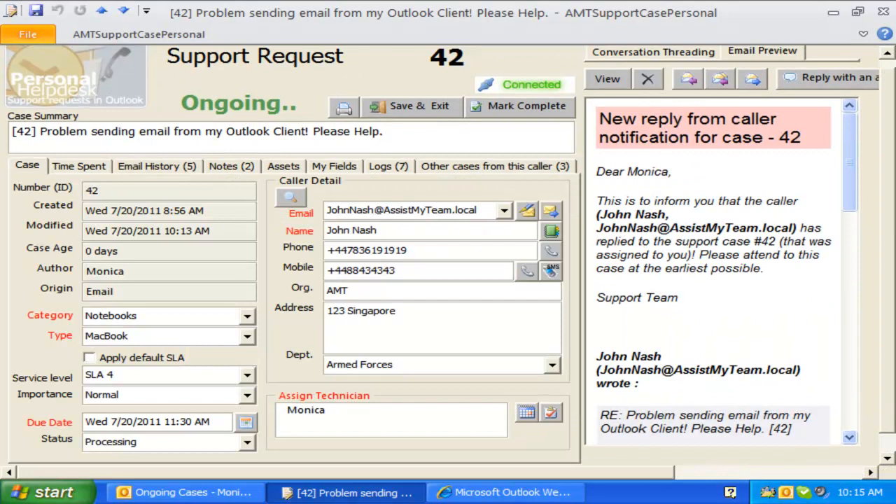
left_click(522, 106)
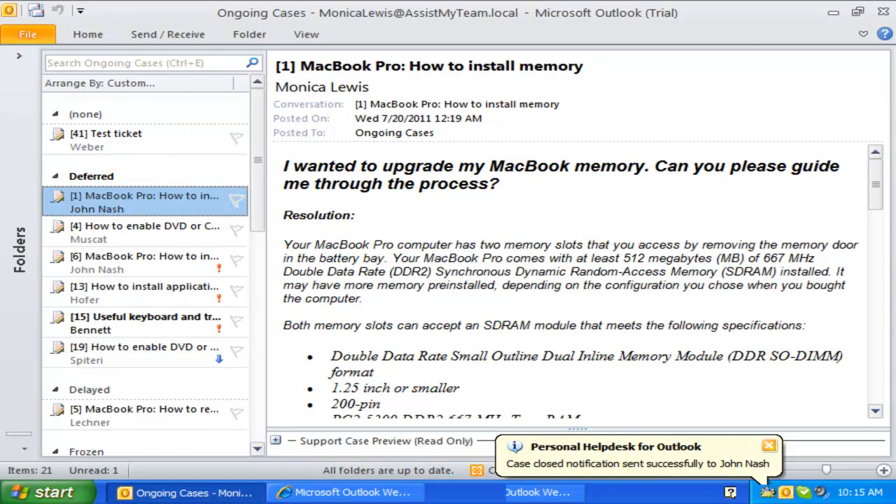
- Dismiss the closure notice and show the Resolved Cases folder listing case 42
left_click(768, 446)
left_click(19, 55)
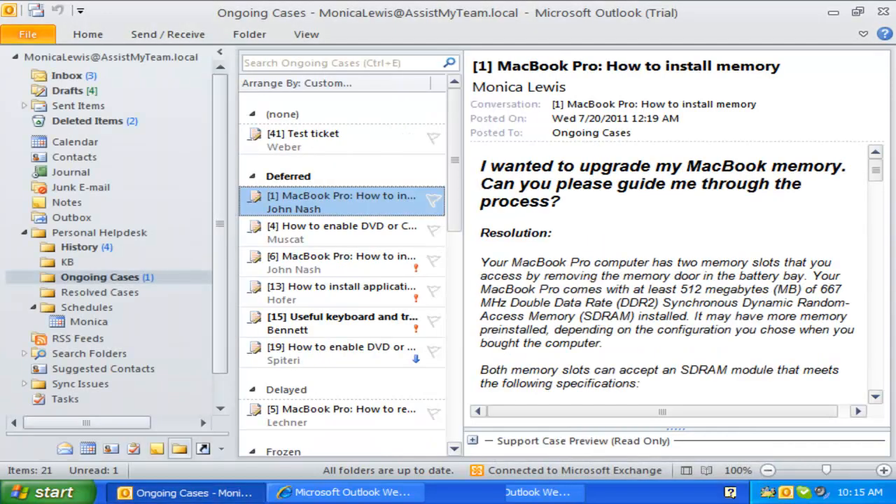
left_click(99, 292)
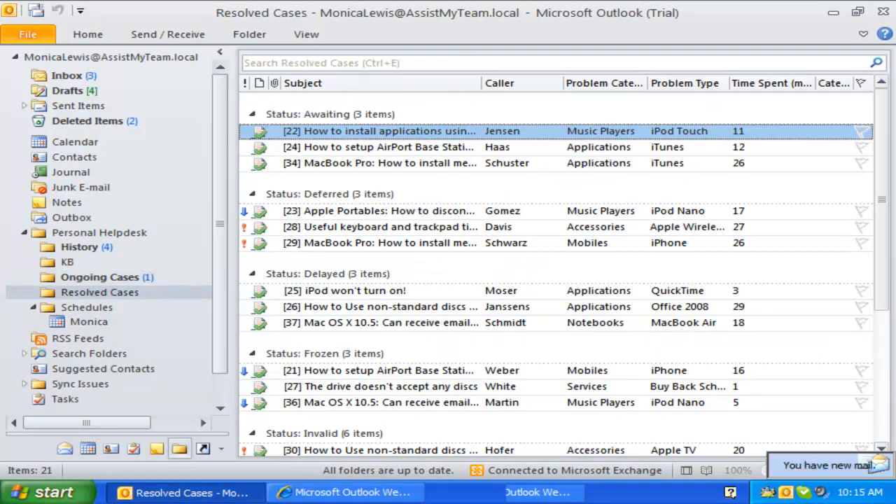
scroll(556, 269, "down", 5)
left_click(380, 419)
- Read the case-closed confirmation in the caller's web mailbox, then minimize the browser
left_click(361, 492)
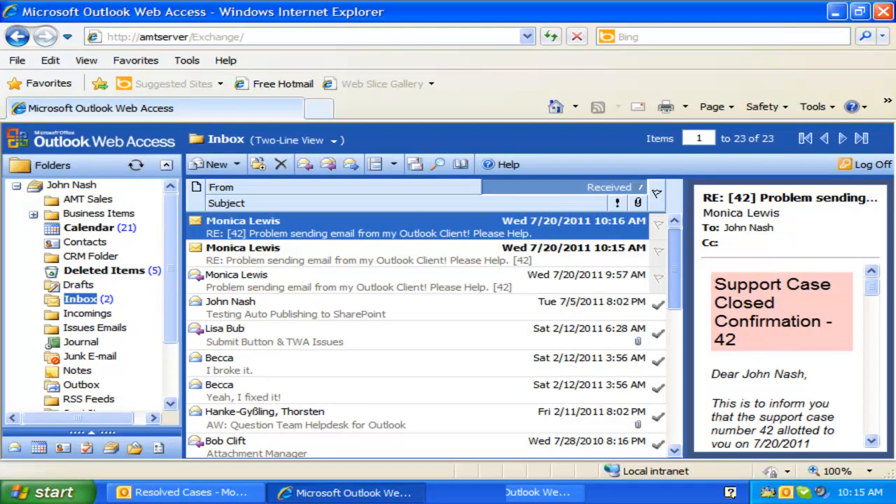
left_click(781, 315)
left_click_drag(670, 314, 465, 315)
scroll(670, 350, "down", 1)
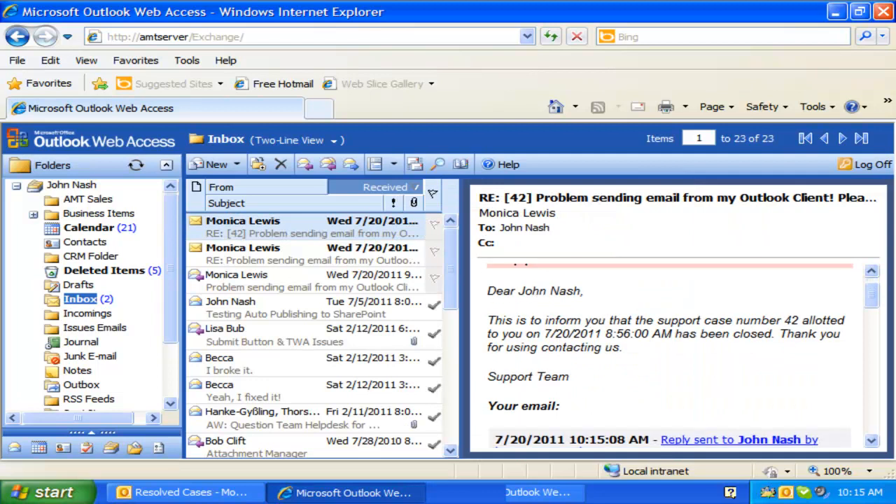
scroll(671, 350, "up", 1)
left_click_drag(624, 376, 702, 351)
left_click(837, 12)
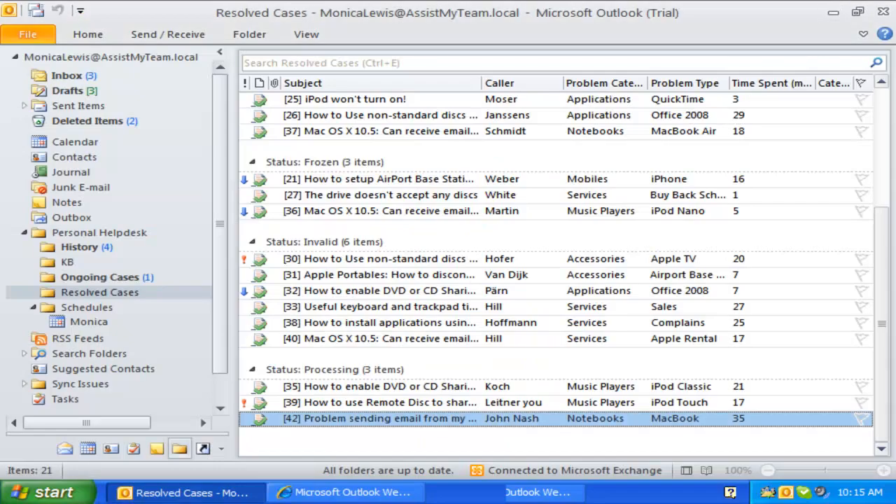
- Open resolved case 42 and close its form without saving changes
double_click(420, 419)
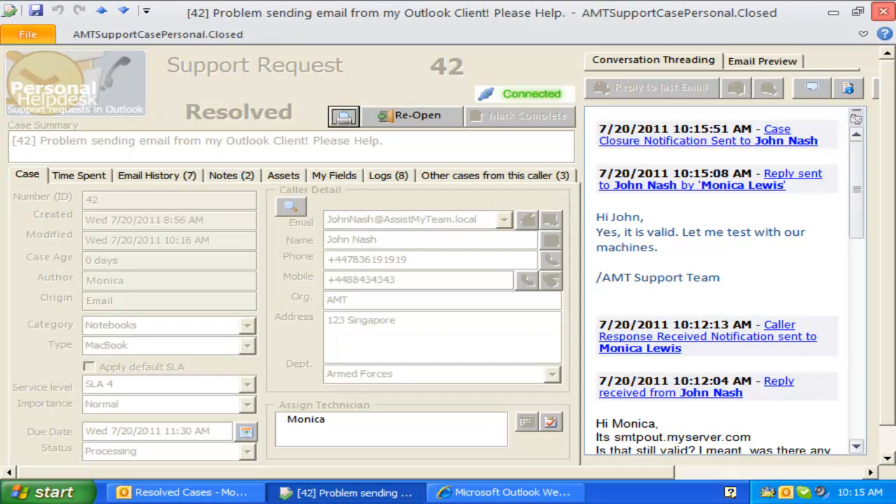
left_click(883, 11)
left_click(451, 296)
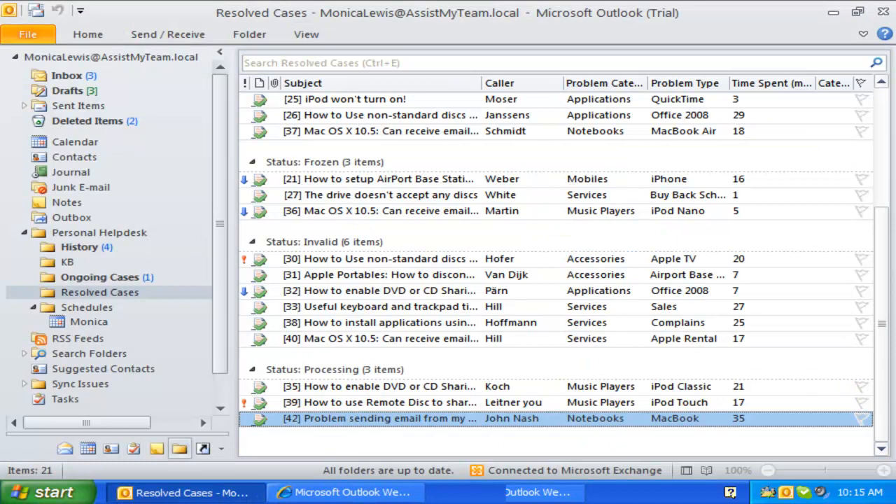
- Reopen case 42, close it unsaved again, and bring the web mailbox back to the front
left_click(391, 403)
left_click(392, 418)
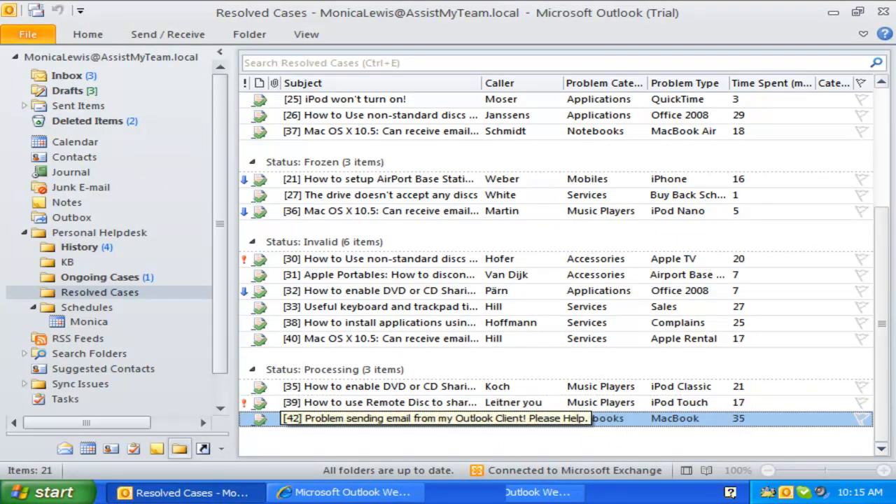
double_click(392, 418)
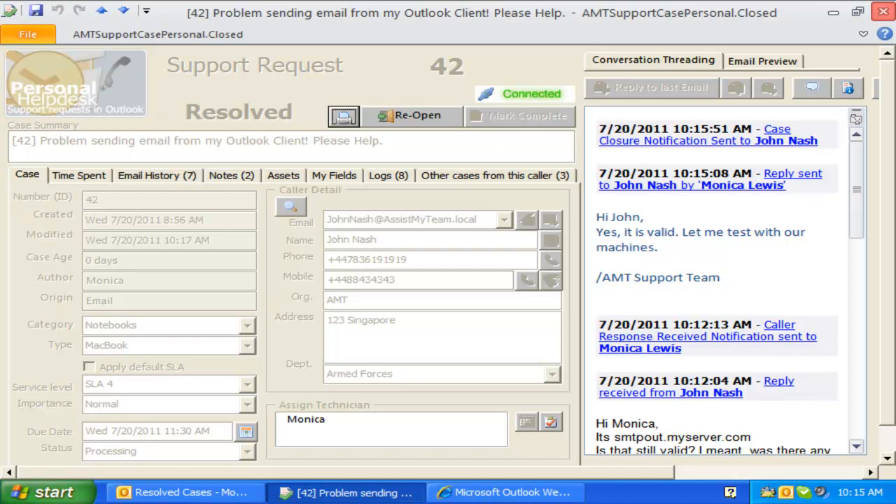
left_click(883, 11)
left_click(371, 296)
left_click(350, 493)
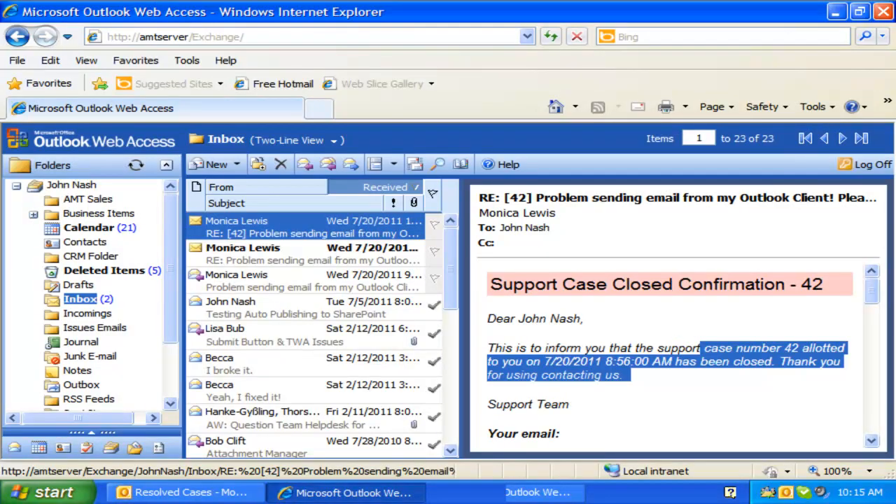
- Reply to the closure confirmation: 'This problem has re-surfaced again! Any Advise.' with greeting and signature
left_click(304, 163)
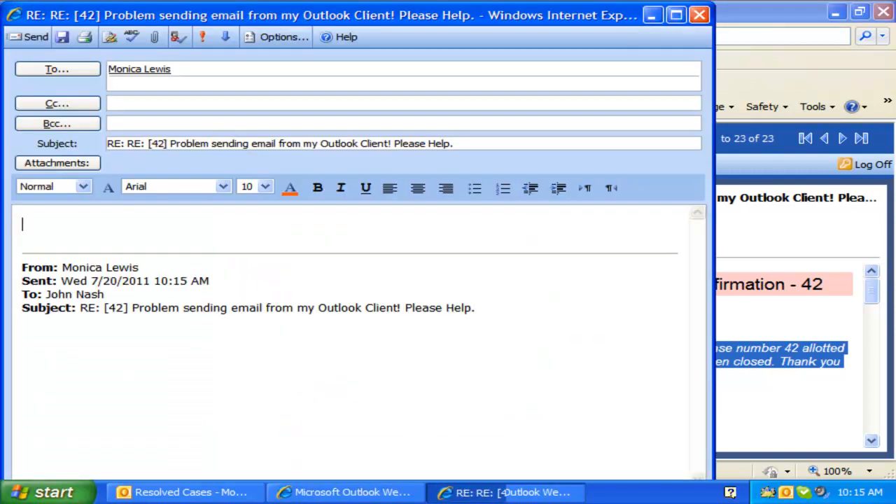
type("Hi Monica,")
key("Return")
type("This problem has re-surfaced again! Any Advise.")
key("Return")
key("Return")
- Send the reply, then add the caller's new email to case 42 in Outlook
left_click(31, 36)
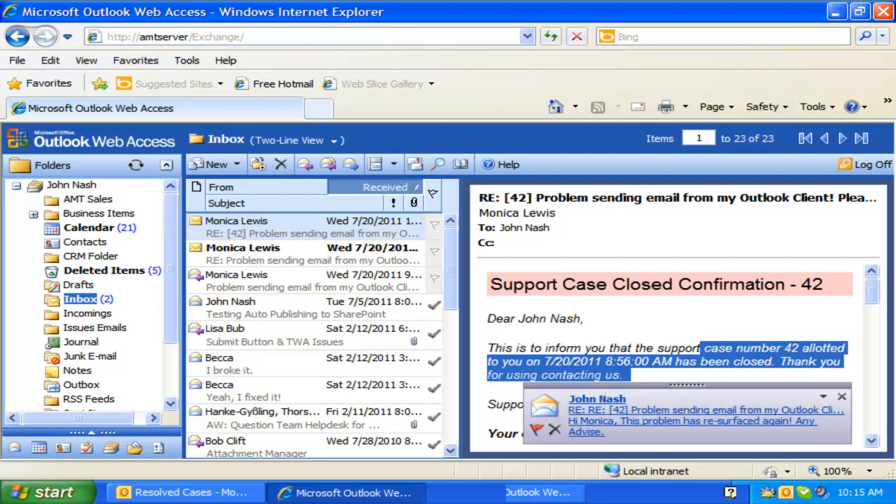
left_click(689, 415)
left_click(148, 74)
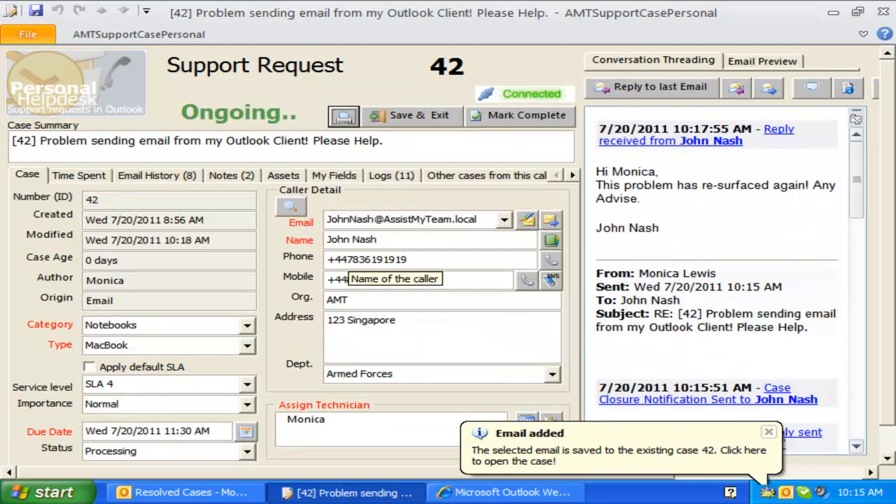
- Dismiss the email-added notice and make KB article 1021 from case 42 under Notebooks / MacBook
left_click(769, 432)
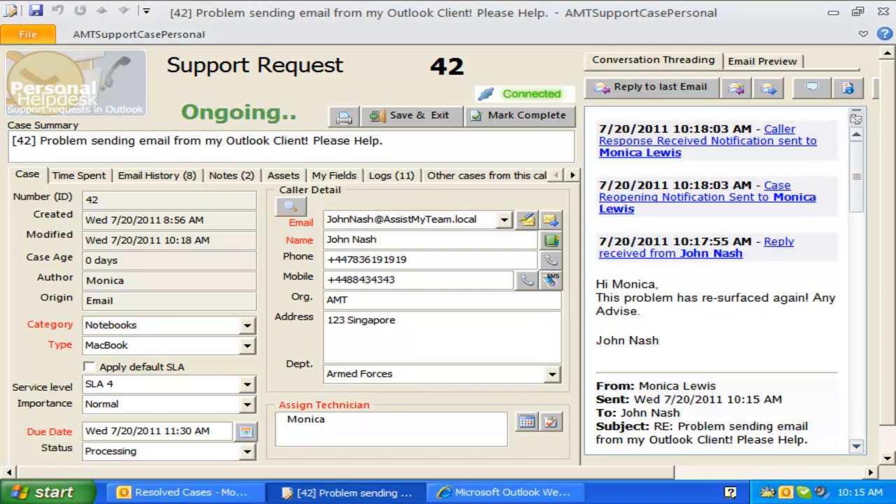
scroll(717, 280, "down", 1)
scroll(730, 280, "up", 1)
left_click(732, 473)
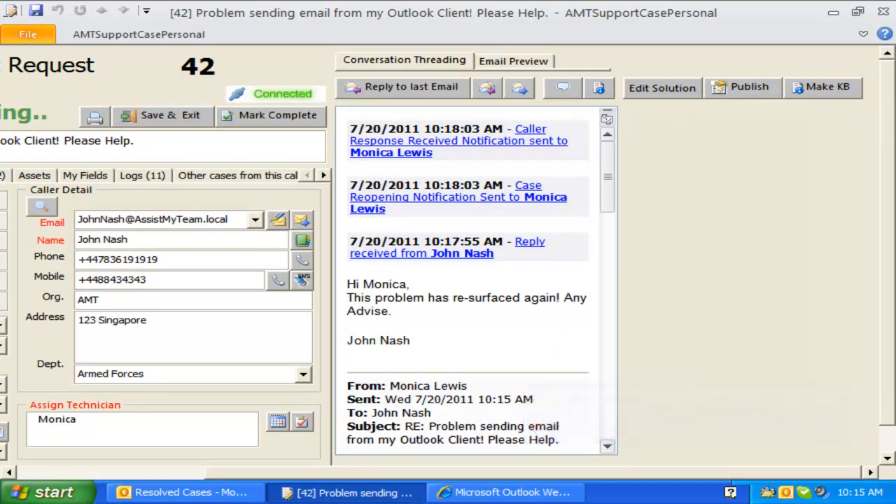
left_click(819, 87)
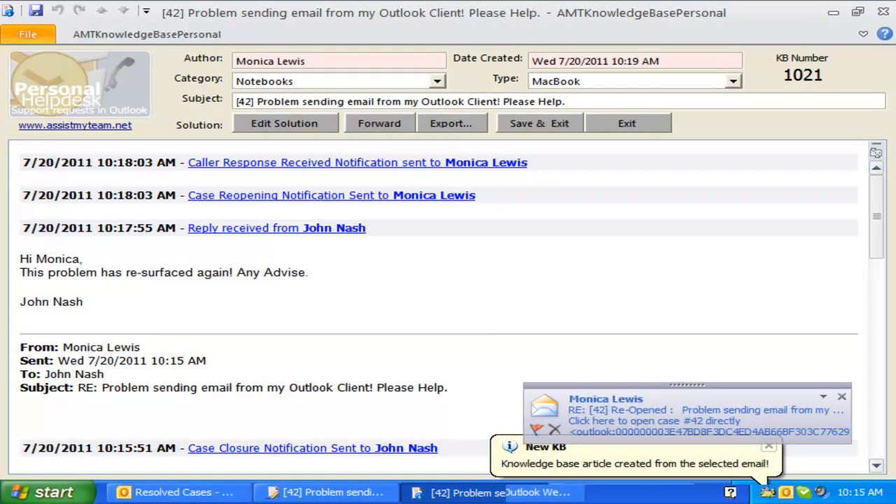
- Close the new article window and open KB article 1021 from the KB folder
scroll(448, 241, "down", 6)
scroll(448, 241, "up", 4)
scroll(434, 308, "up", 2)
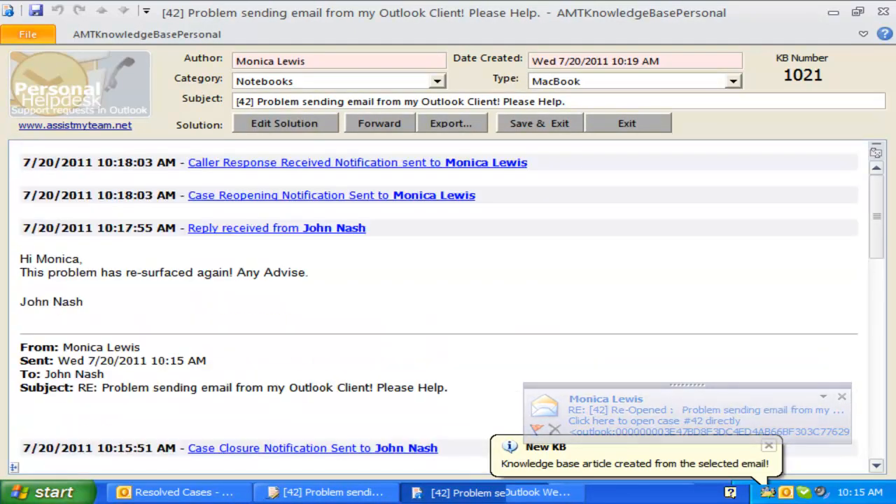
left_click(883, 12)
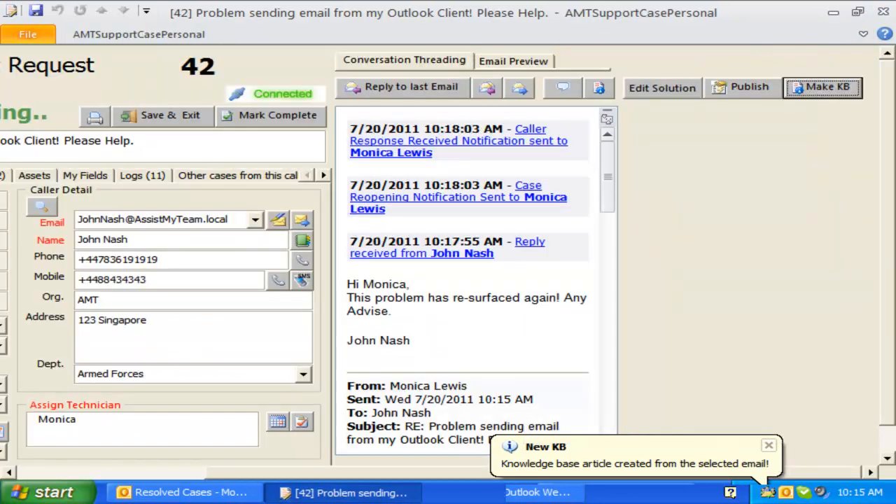
left_click(186, 493)
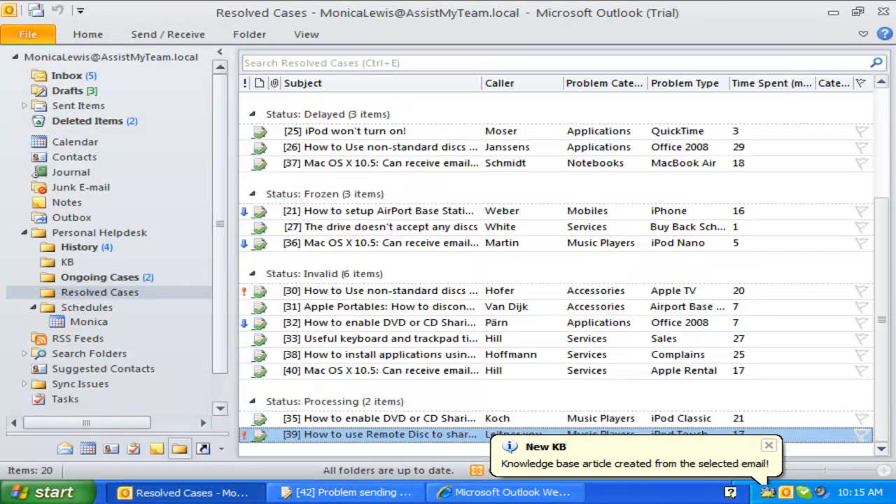
left_click(67, 263)
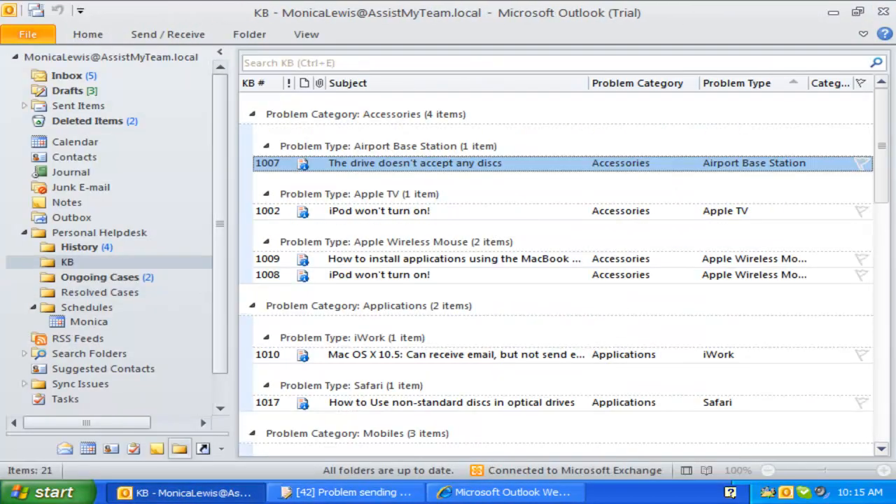
scroll(419, 255, "down", 10)
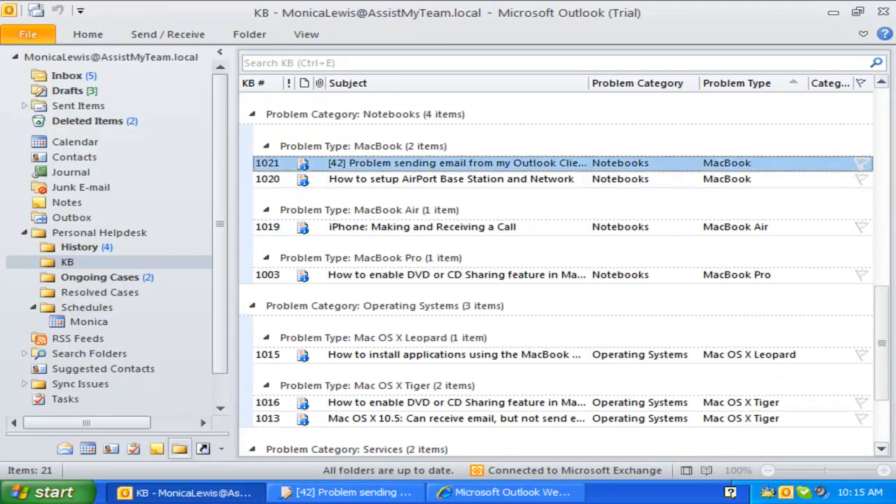
double_click(455, 163)
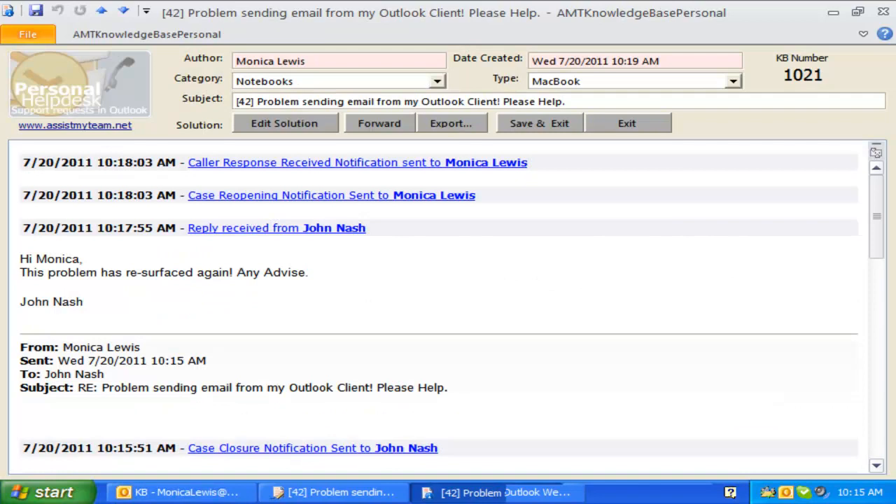
- Delete the '[42] ' prefix from article 1021's subject and save the change
left_click_drag(257, 101, 235, 102)
key("Delete")
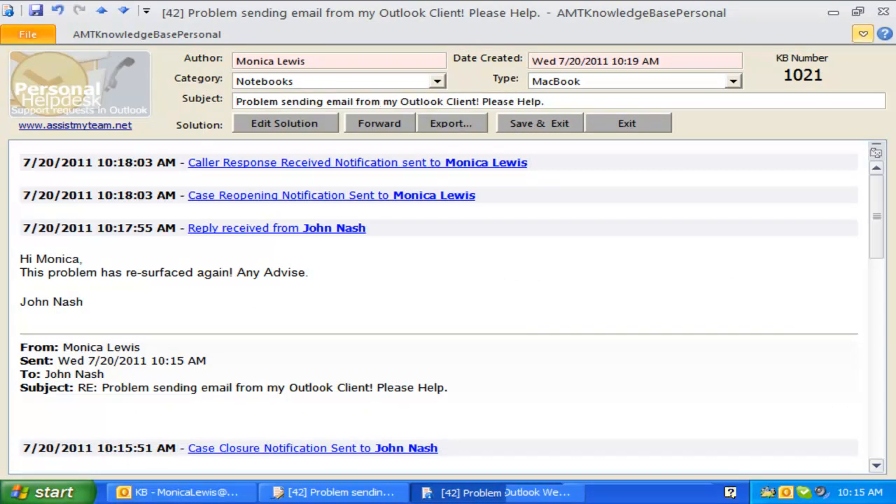
left_click(883, 12)
left_click(372, 296)
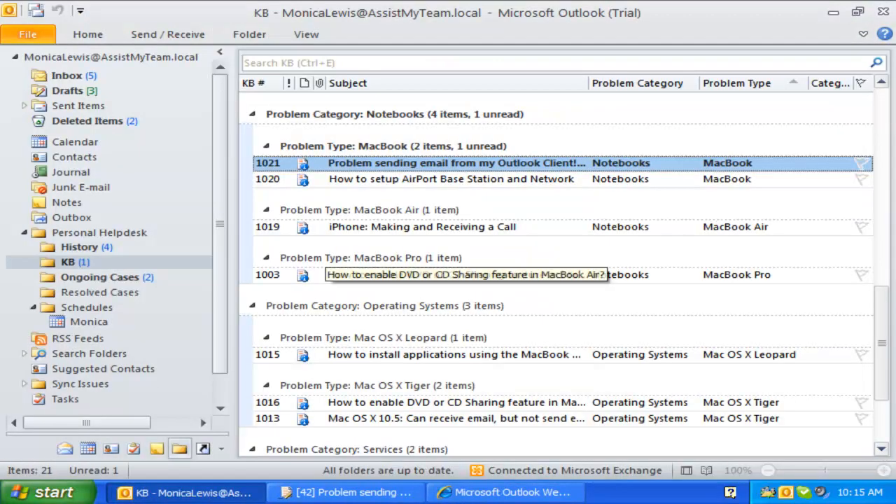
left_click_drag(220, 223, 220, 229)
- Open case 41 'Test ticket' from Ongoing Cases and view its email history
left_click(99, 271)
left_click(333, 293)
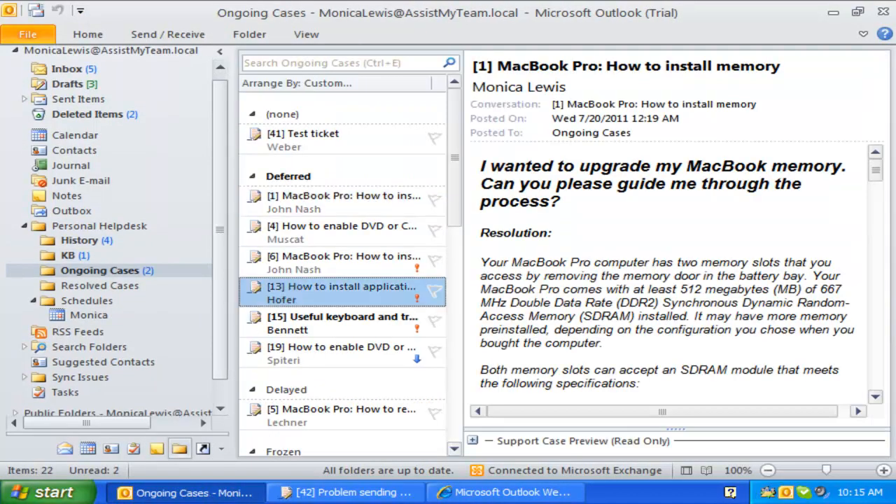
left_click(329, 352)
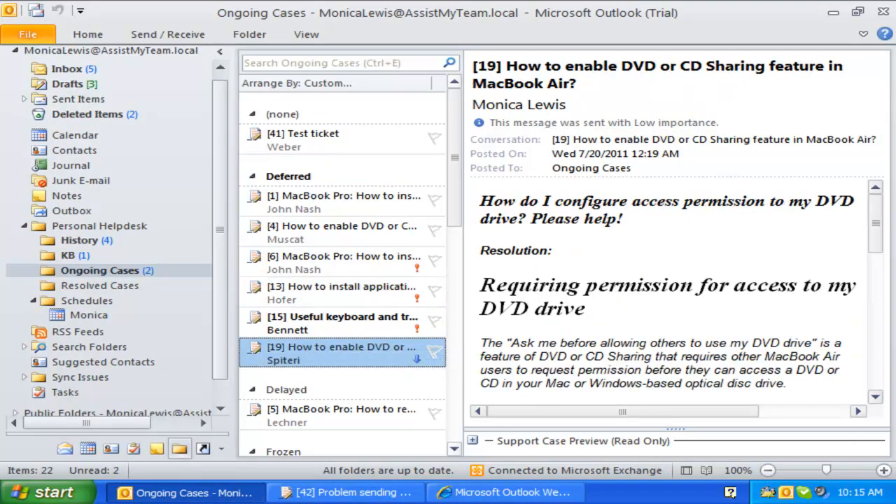
left_click_drag(461, 132, 494, 133)
double_click(329, 139)
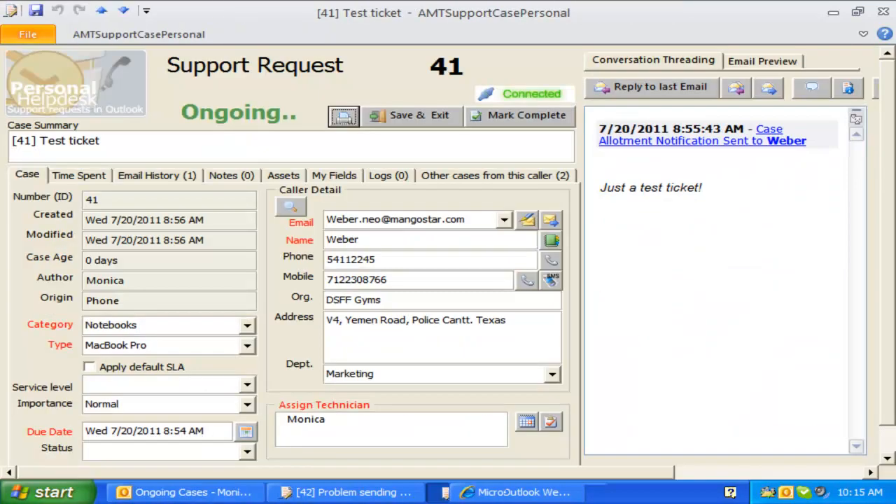
left_click(155, 173)
left_click(69, 178)
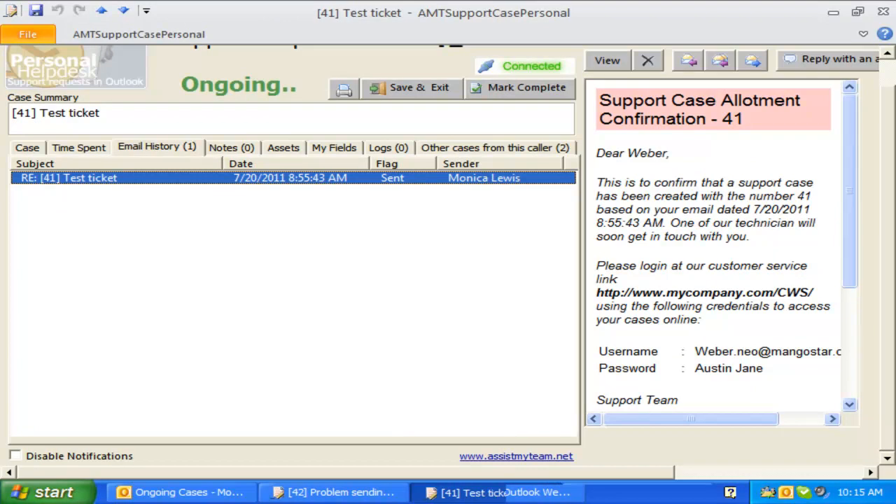
- Start a KB reply and insert article 1021 as an Adobe PDF
left_click_drag(346, 472, 535, 473)
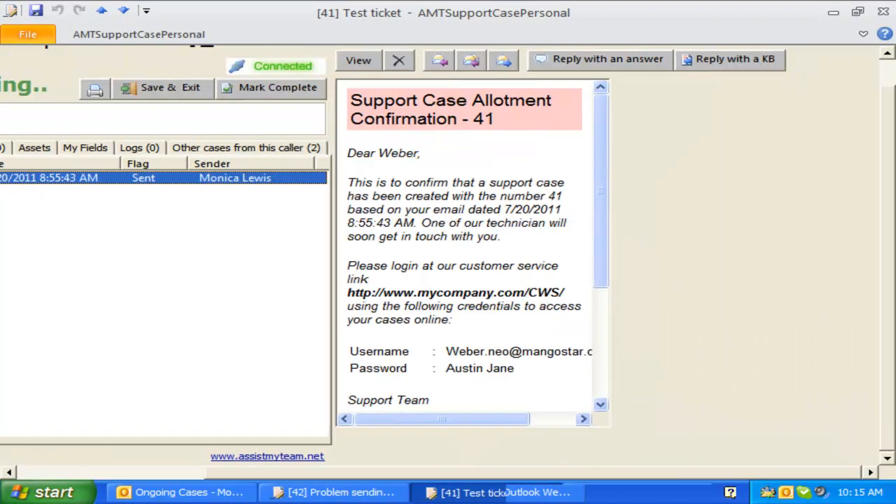
scroll(447, 255, "up", 1)
left_click(729, 87)
scroll(440, 217, "up", 8)
left_click(279, 190)
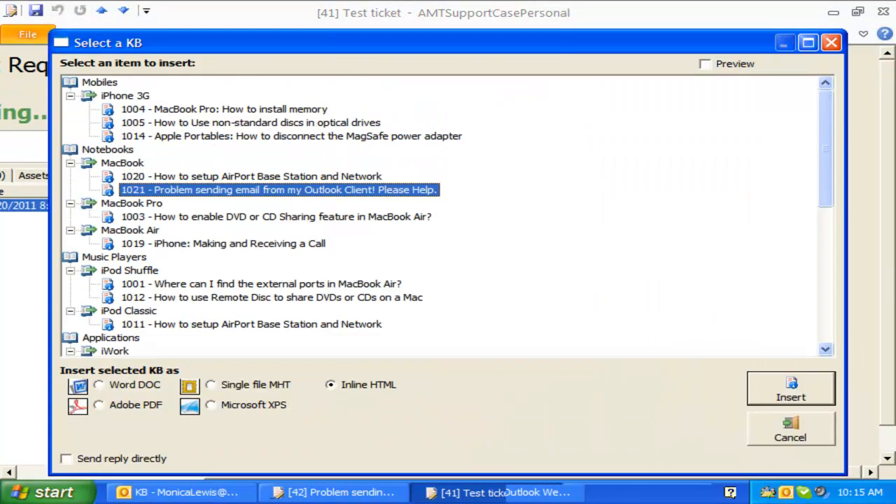
left_click(100, 404)
left_click(790, 390)
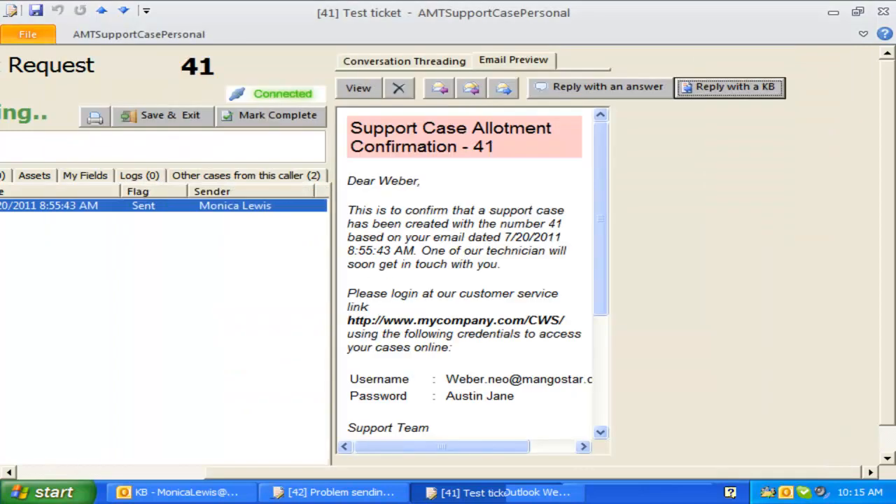
- Close the reply draft and case 41 window, returning to the Ongoing Cases folder
left_click(883, 12)
left_click(452, 296)
left_click(883, 12)
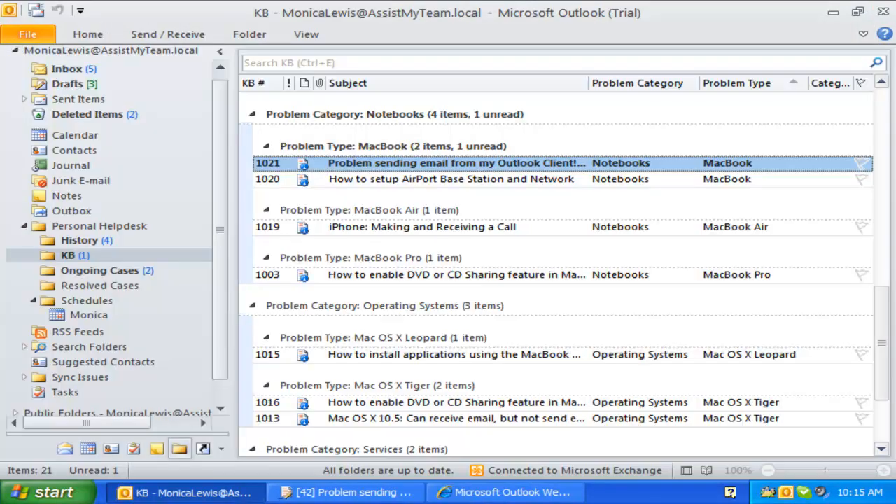
left_click(99, 271)
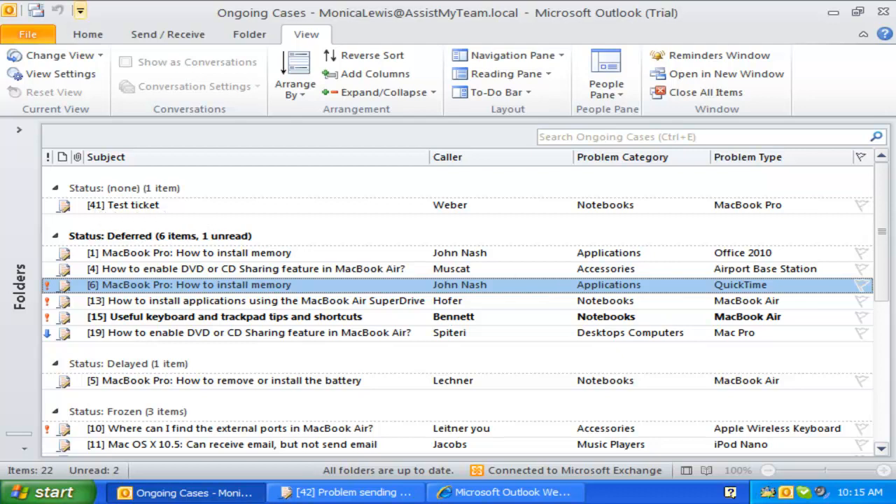
left_click(88, 33)
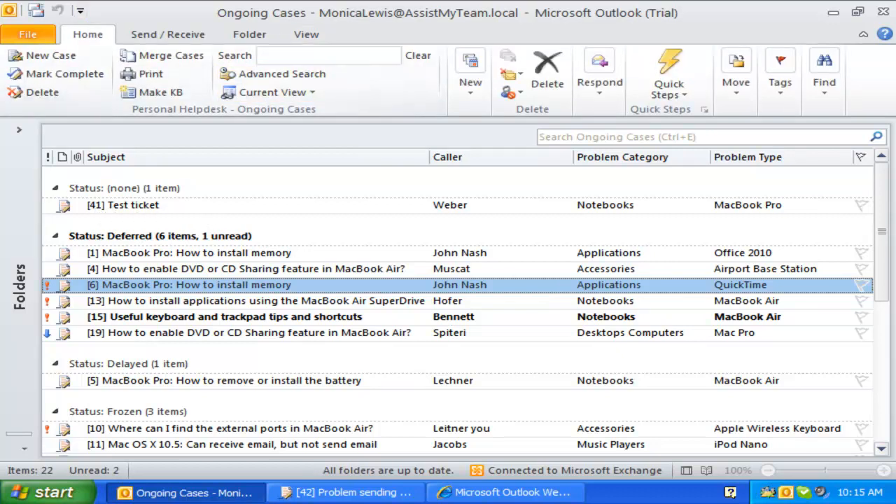
- Collapse the Deferred, Delayed, Frozen and Invalid groups, keep Processing expanded, and select case 8
left_click(55, 236)
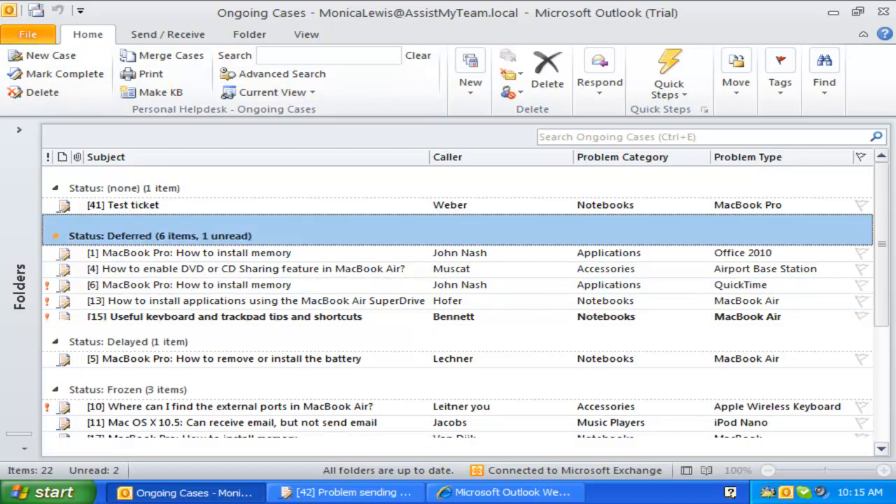
left_click(55, 268)
left_click(55, 299)
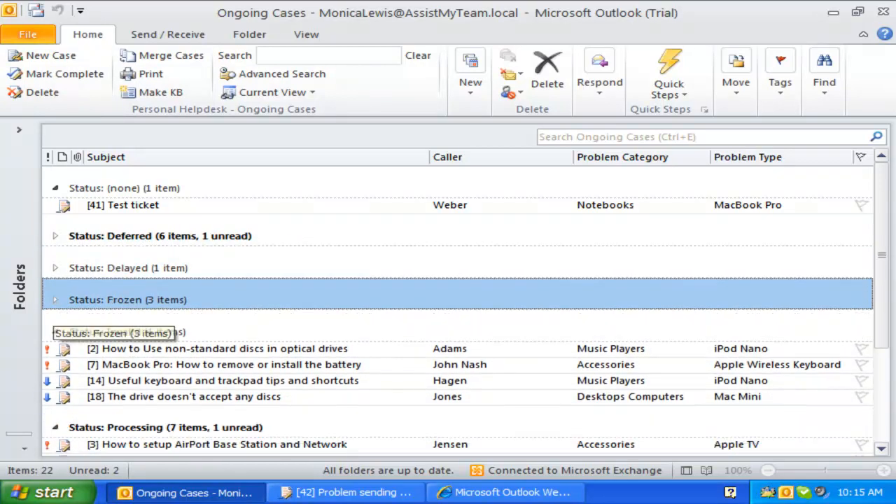
left_click(55, 332)
left_click(56, 364)
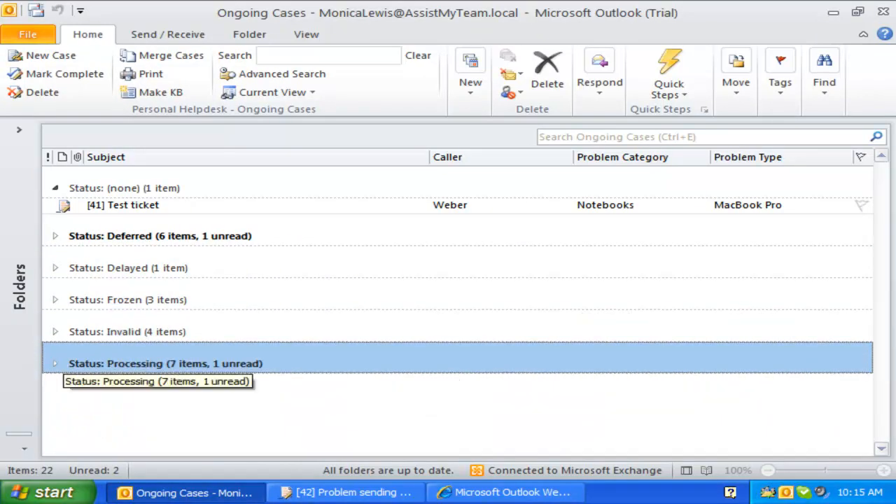
left_click(56, 363)
left_click(105, 397)
scroll(455, 308, "down", 1)
scroll(455, 308, "up", 1)
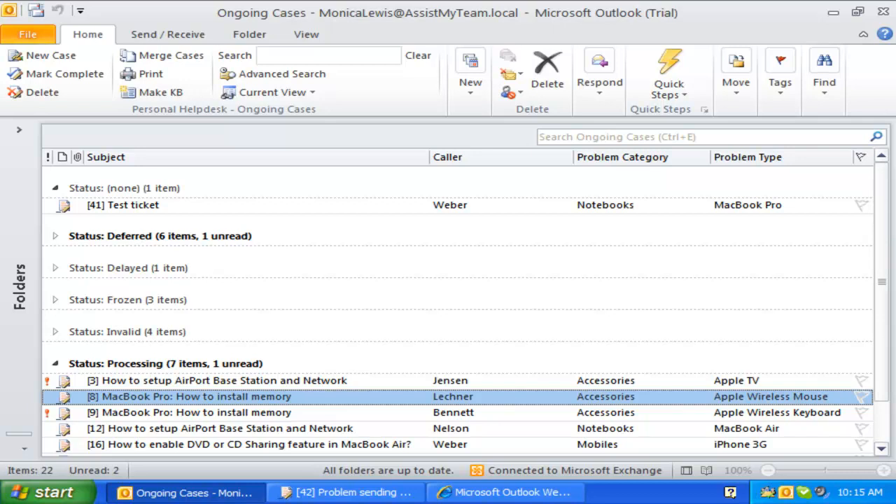
left_click(270, 91)
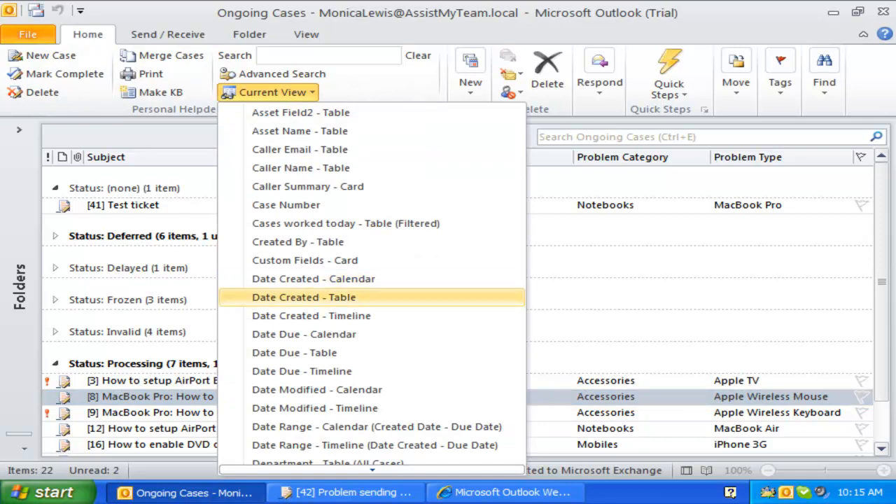
- Reapply the Status view, then switch to Service Levels, grouping cases under SLA 1, 2 and 3
scroll(392, 296, "down", 4)
scroll(373, 294, "down", 1)
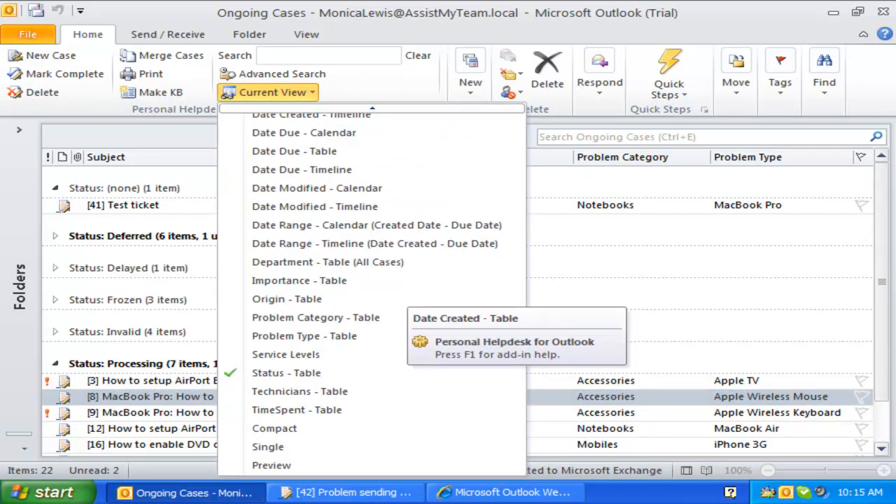
left_click(313, 373)
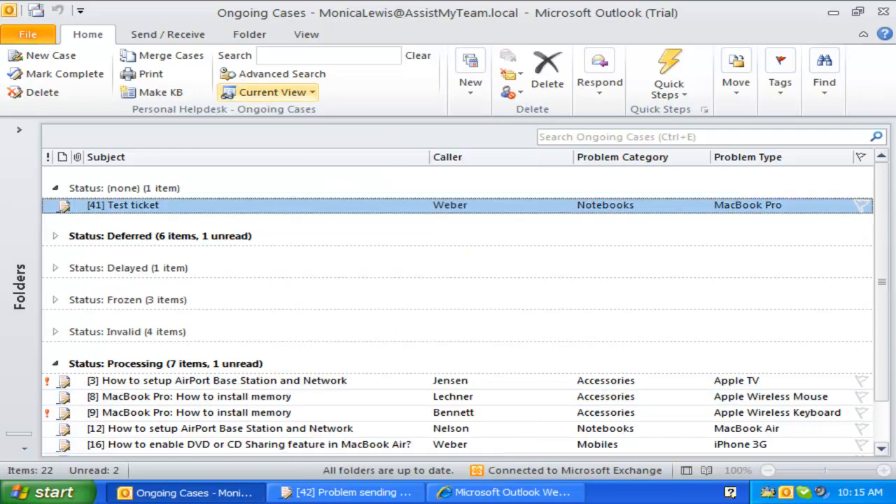
left_click(272, 93)
scroll(349, 354, "down", 4)
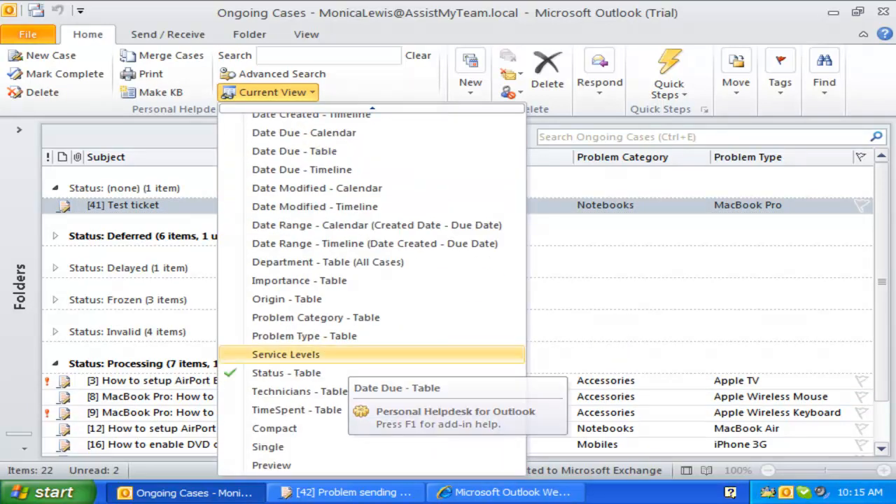
left_click(285, 354)
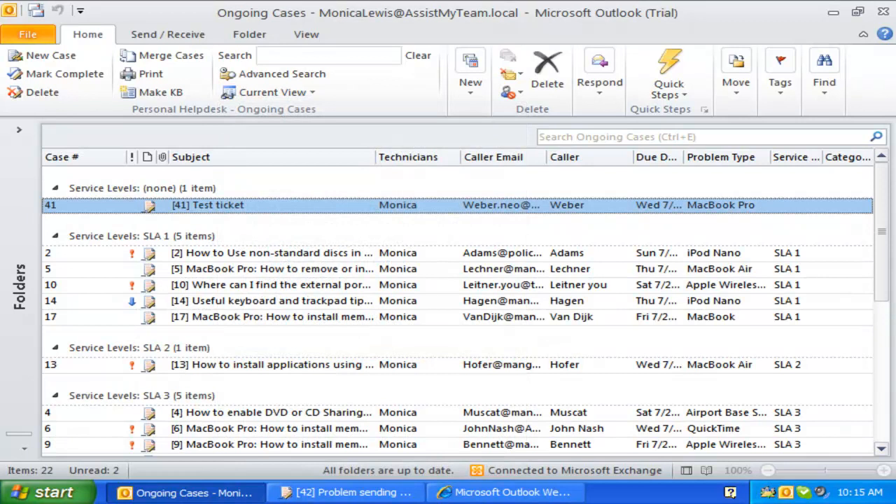
left_click(294, 300)
scroll(839, 301, "down", 1)
left_click(699, 444)
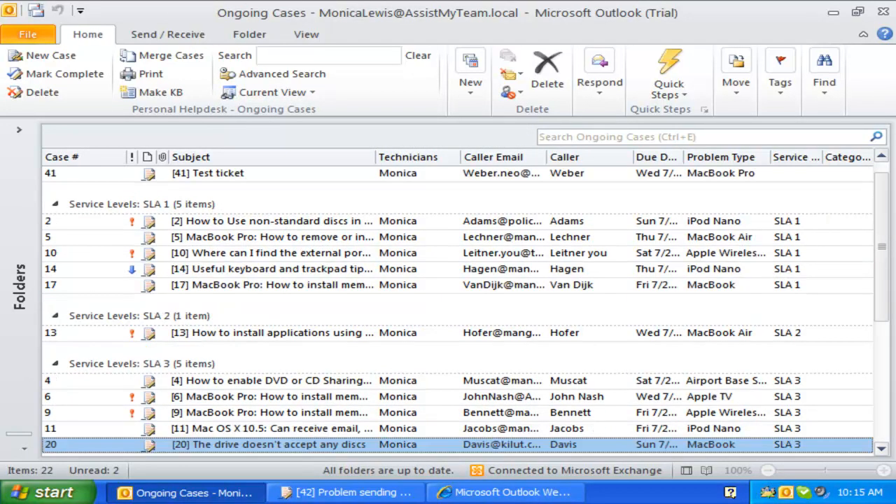
left_click(272, 91)
scroll(314, 420, "down", 3)
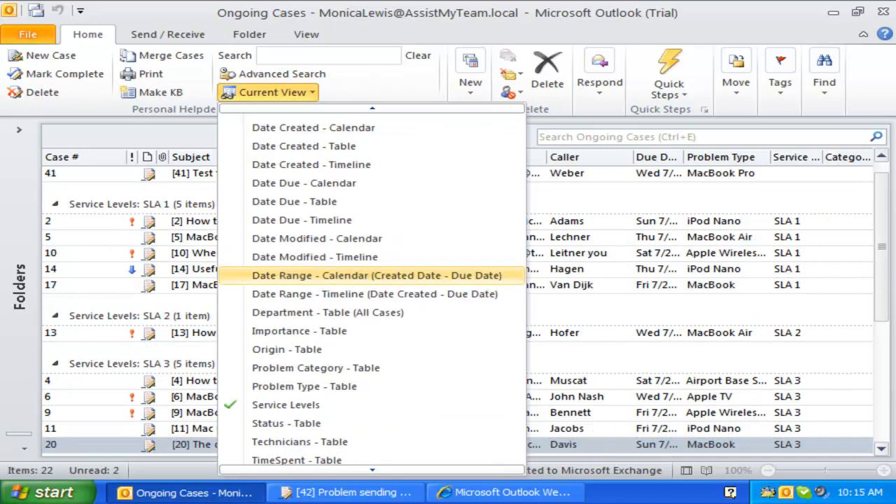
- Switch to the Problem Category view and collapse Airport Base Station, Apple TV, Wireless Keyboard and Wireless Mouse groups
left_click(316, 367)
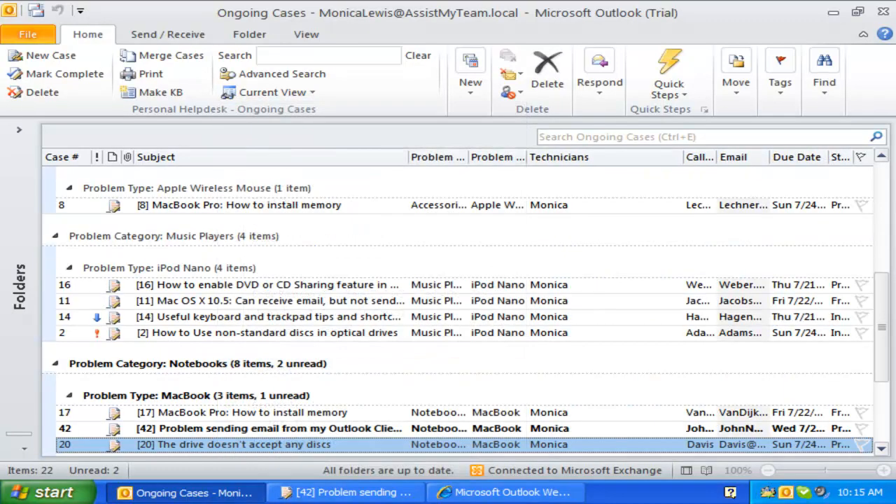
scroll(456, 308, "up", 6)
left_click(68, 220)
left_click(69, 252)
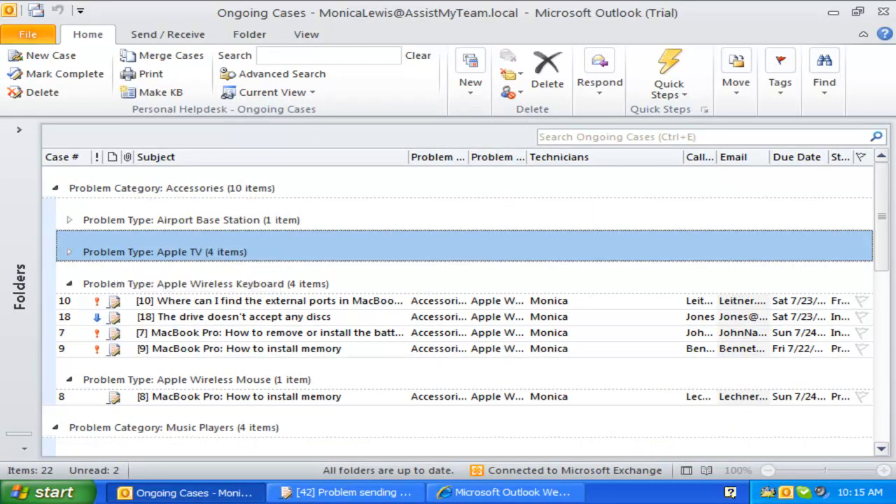
left_click(69, 284)
scroll(68, 283, "down", 2)
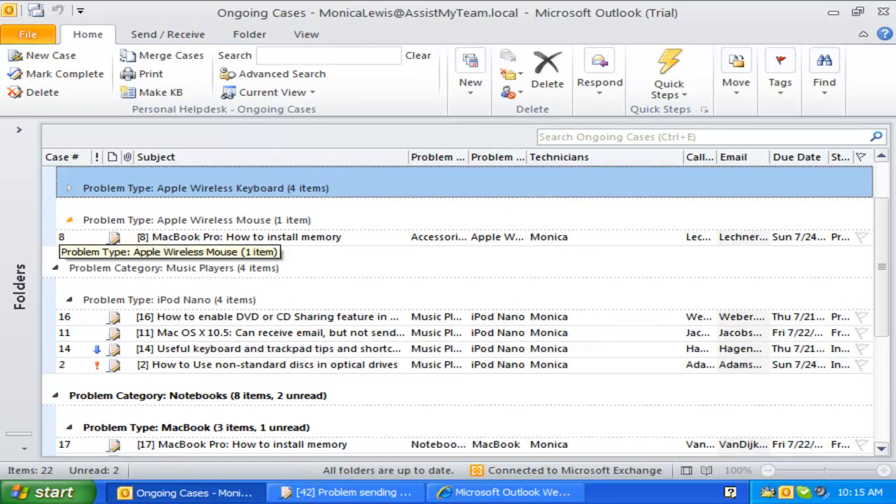
left_click(69, 219)
- Select cases 20 and 42 in the MacBook group, then case 2 about optical drives
scroll(69, 220, "up", 1)
scroll(455, 308, "down", 5)
left_click(370, 301)
left_click(369, 285)
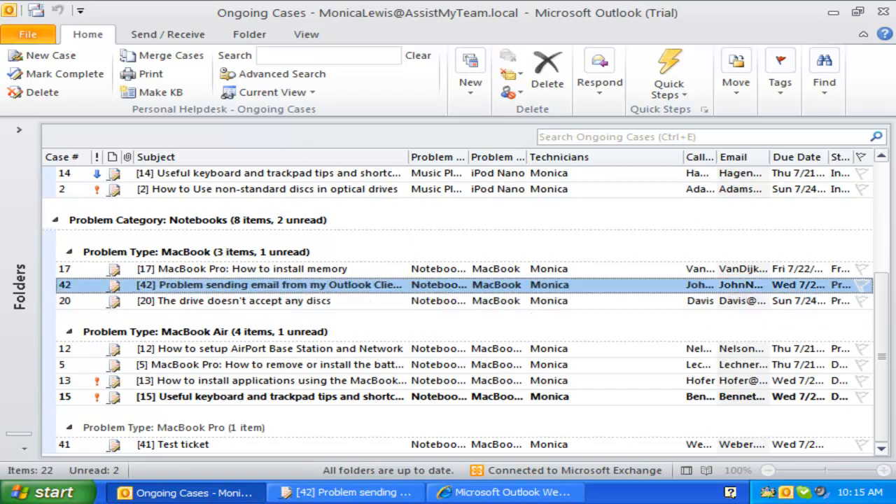
scroll(369, 285, "up", 1)
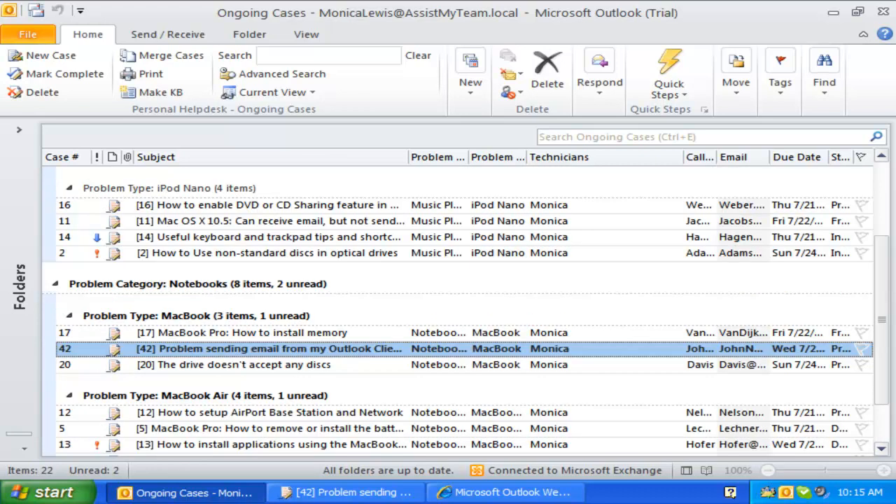
left_click(369, 252)
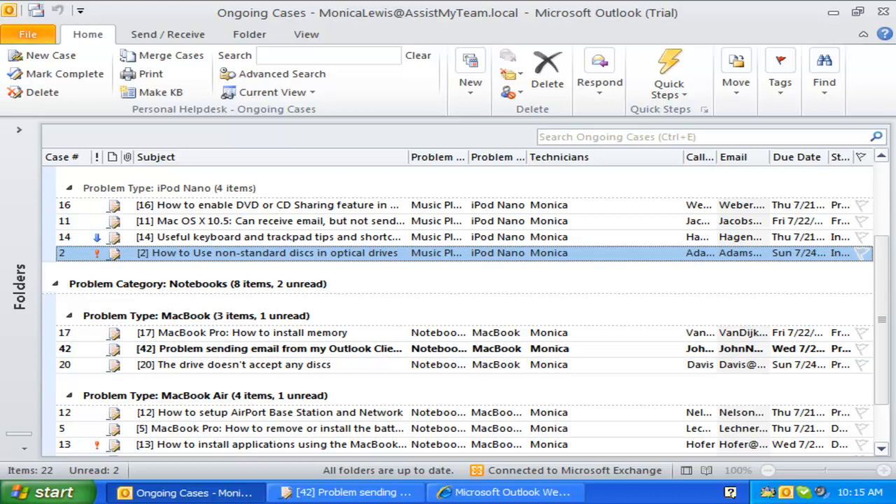
left_click(266, 92)
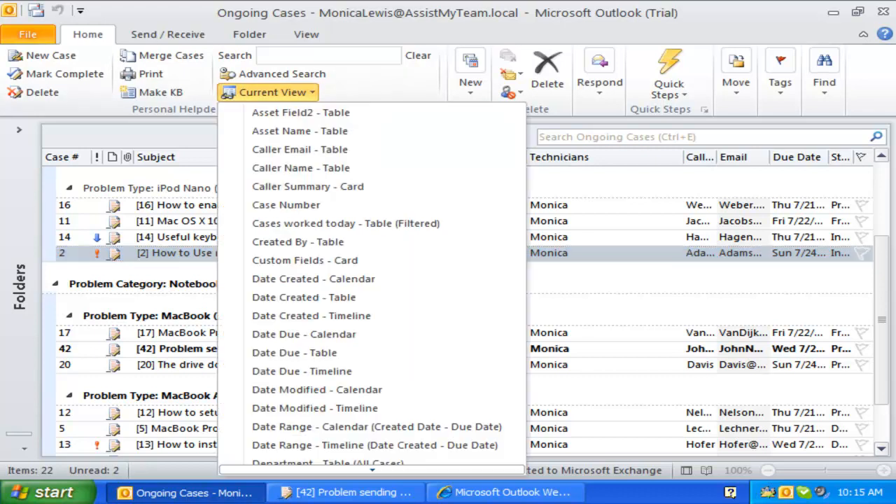
- Show the Ongoing Cases on the Date Range timeline and select the first case bar
scroll(315, 390, "down", 2)
scroll(315, 390, "down", 2)
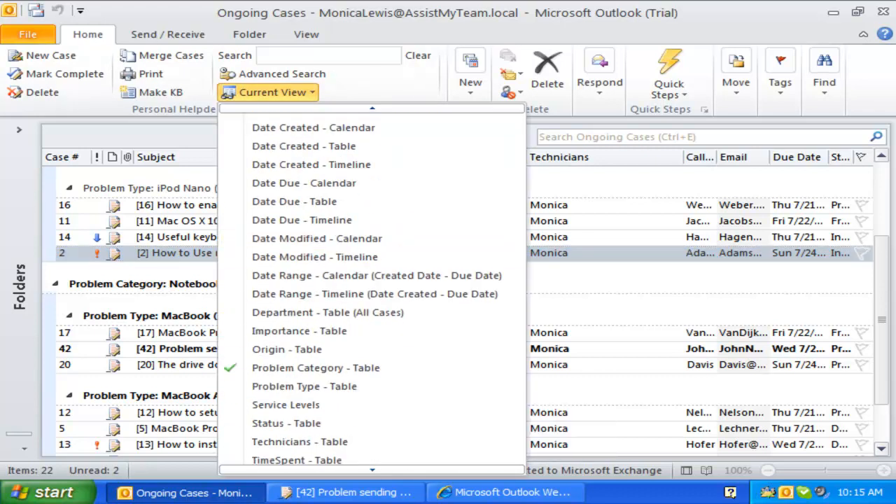
left_click(375, 294)
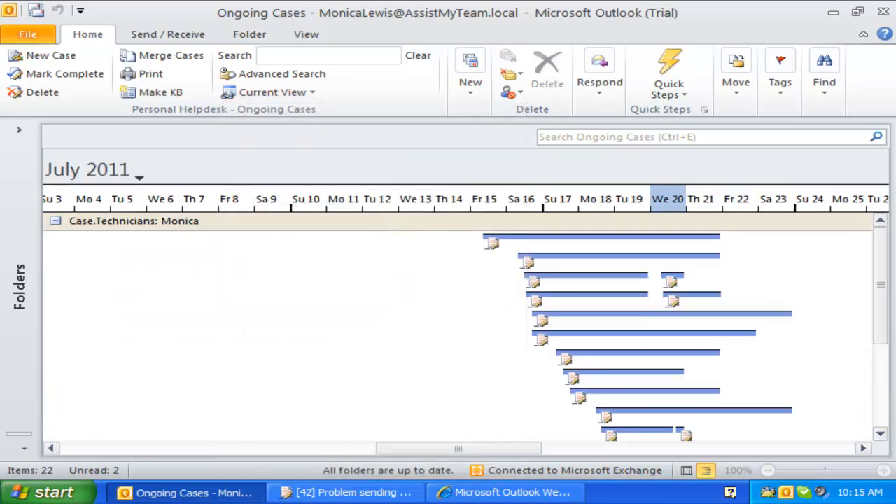
left_click_drag(458, 448, 482, 448)
left_click(518, 241)
- Open and close case 11 from the timeline, then switch to the Case Number table view
double_click(518, 241)
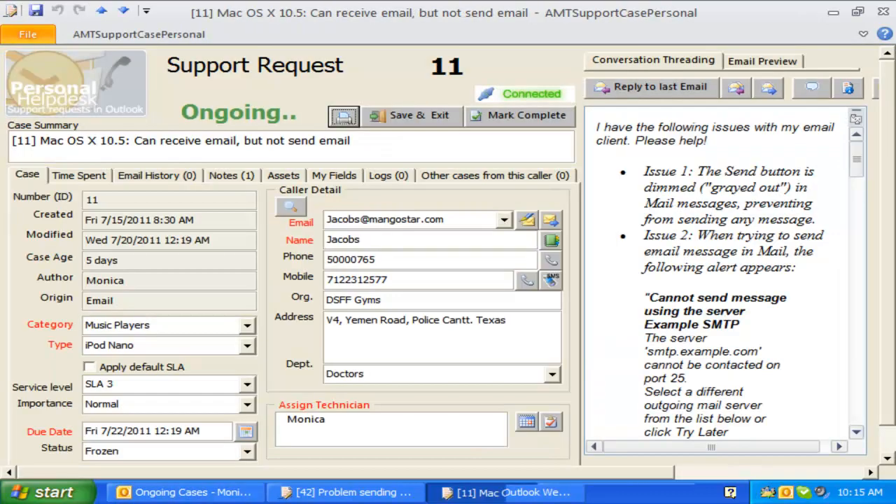
left_click(883, 12)
left_click(536, 318)
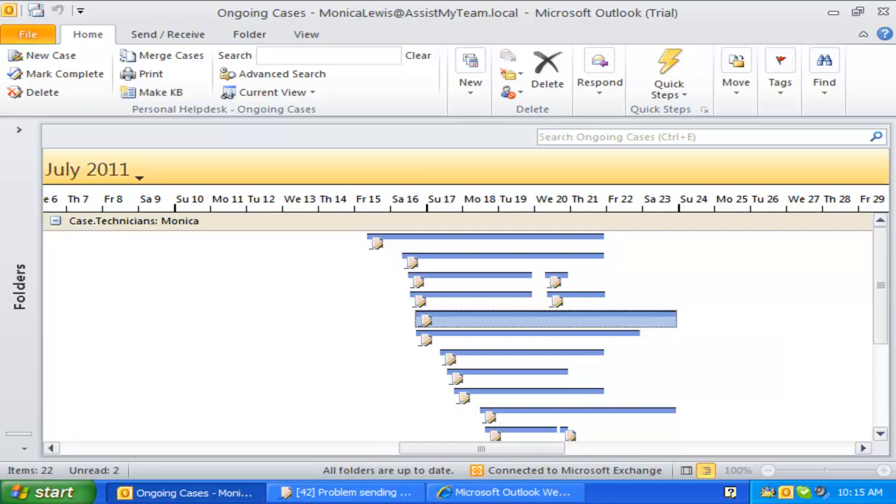
left_click(270, 91)
left_click(286, 205)
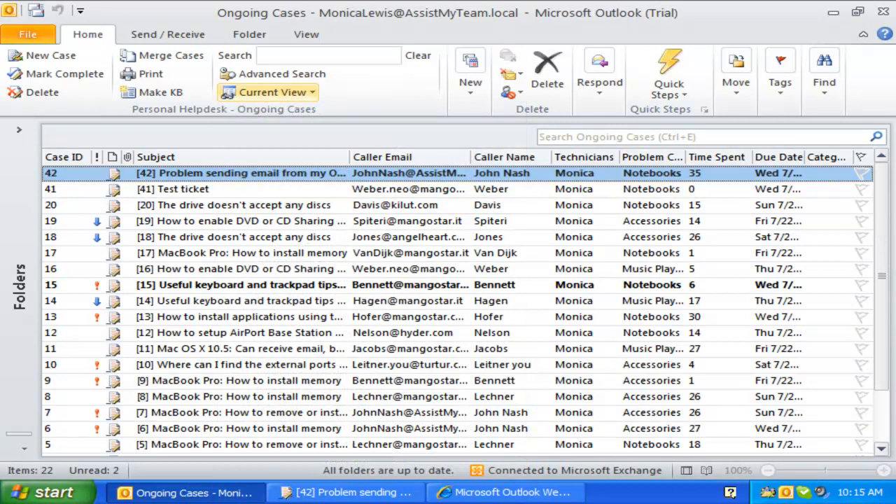
- Look over cases 18 and 20, then filter to the Cases worked today table view
left_click(269, 92)
left_click(234, 238)
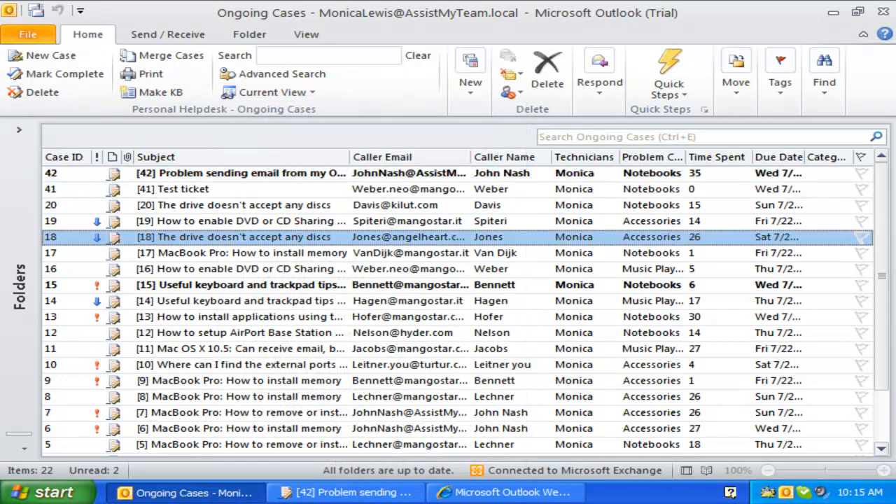
scroll(234, 238, "down", 2)
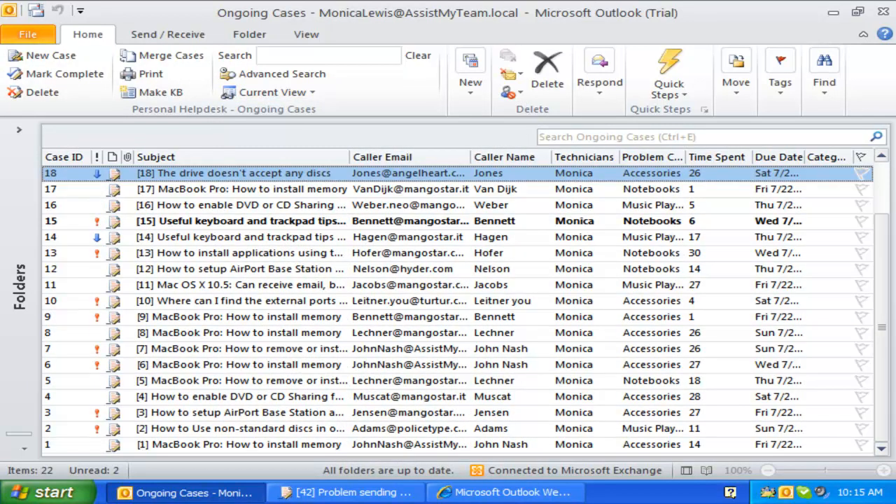
scroll(455, 308, "up", 2)
left_click(234, 205)
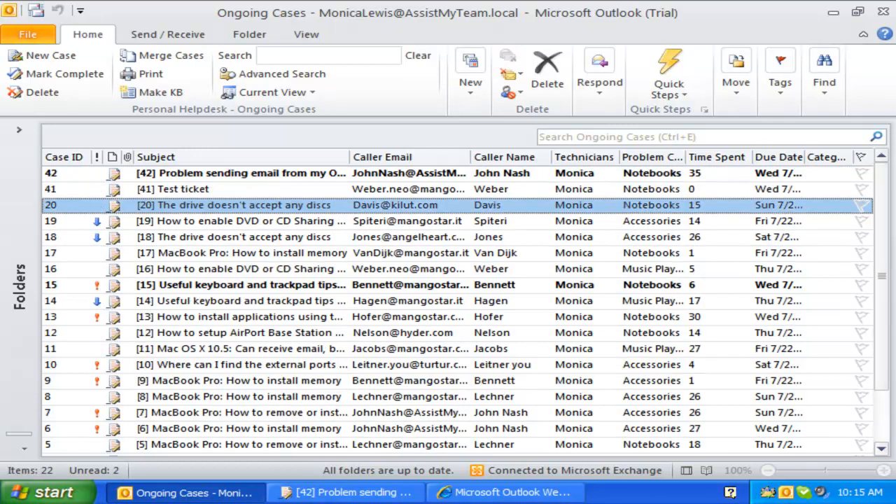
left_click(269, 91)
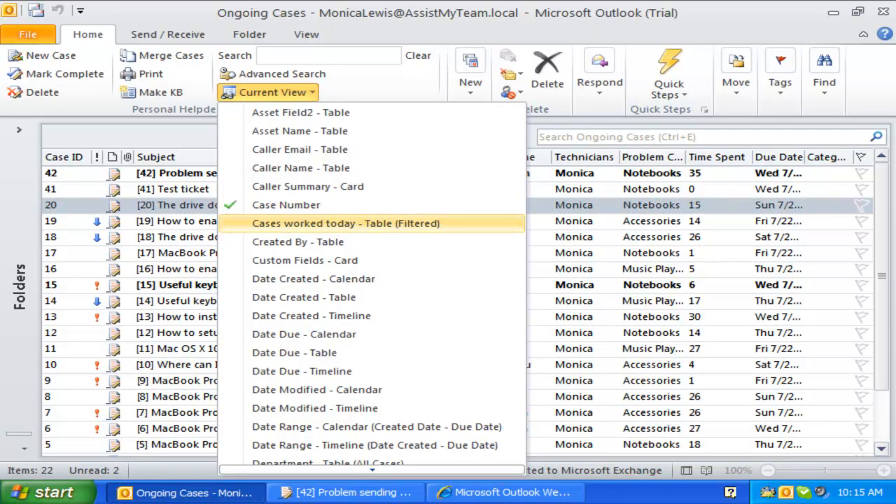
left_click(346, 223)
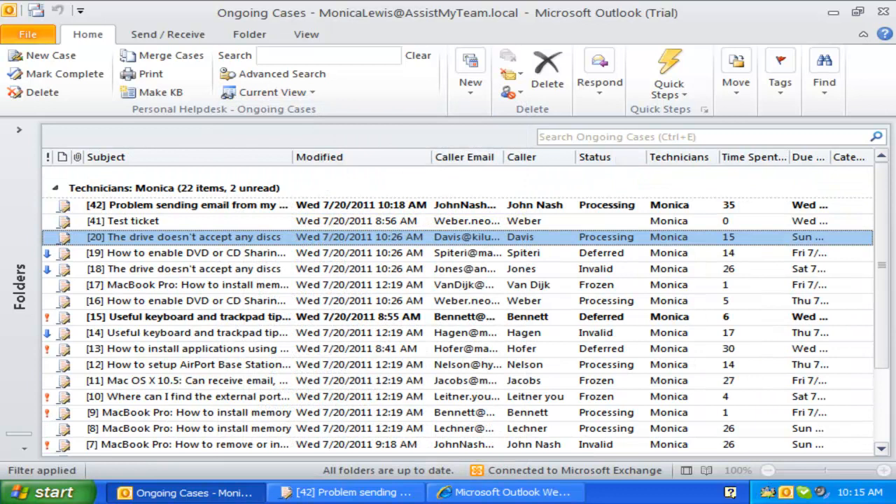
scroll(189, 319, "down", 2)
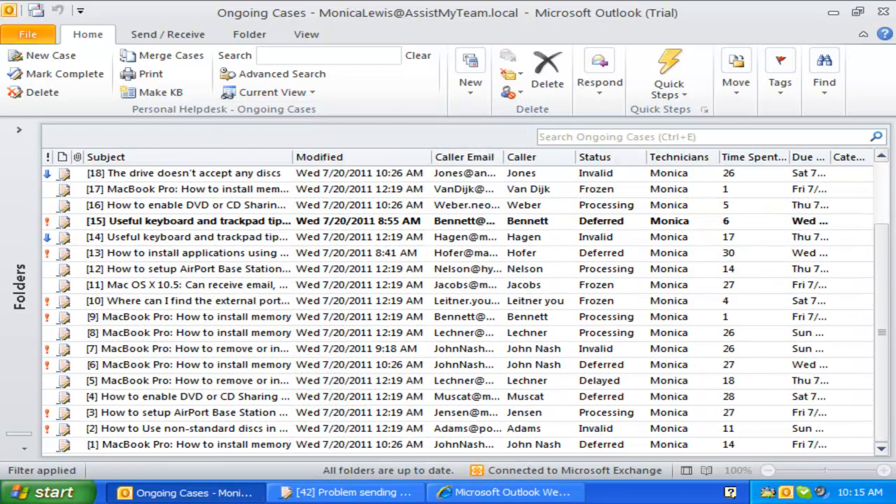
scroll(189, 318, "up", 2)
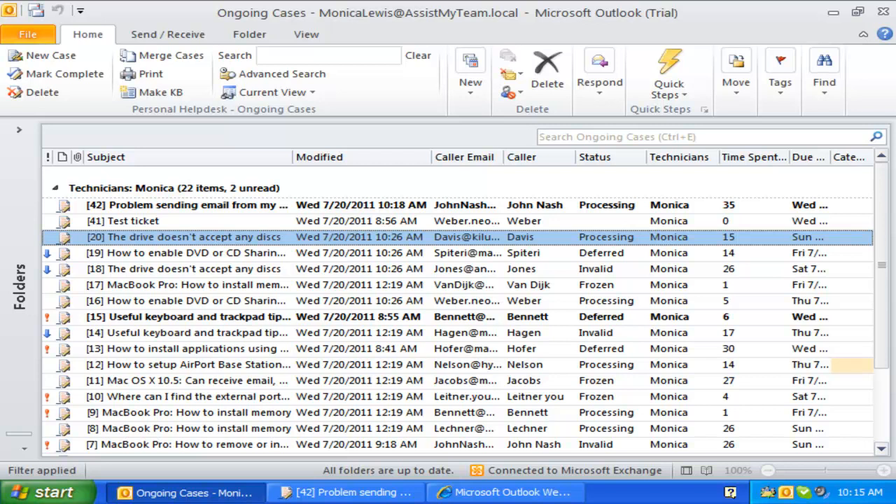
- Show the cases in the Date Created calendar for July 18–22, 2011
left_click(269, 92)
scroll(308, 280, "down", 2)
left_click(313, 206)
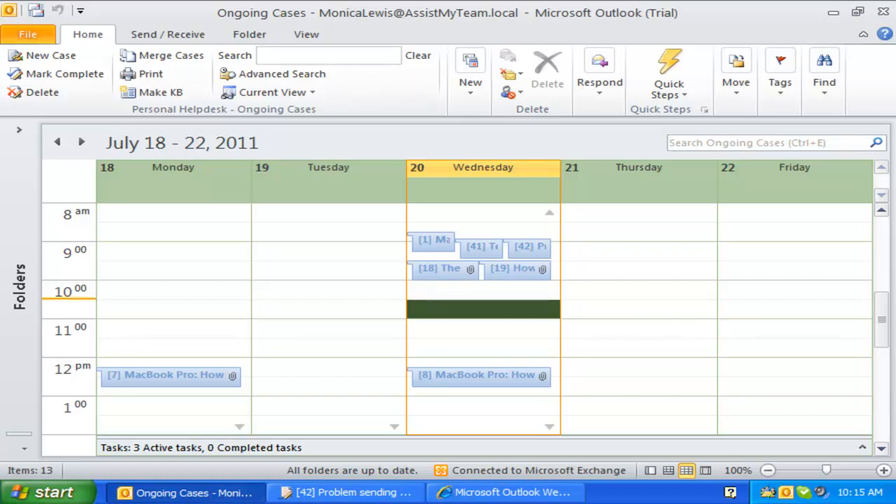
- Cycle the case calendar through Day, Week and Month layouts, ending on the July 20, 2011 day view
left_click(305, 34)
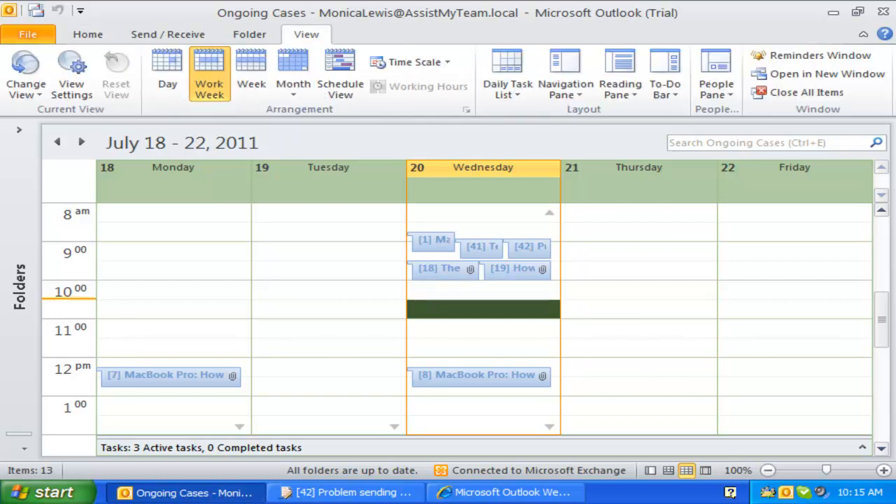
left_click(167, 74)
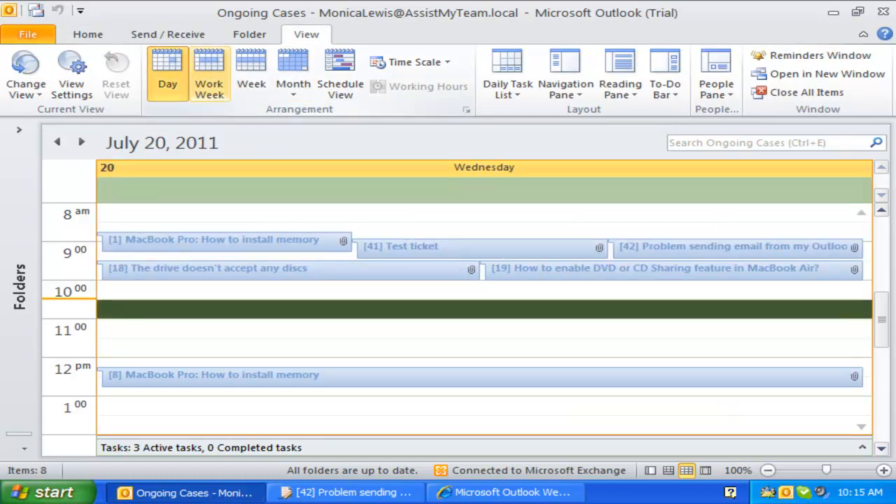
left_click(251, 73)
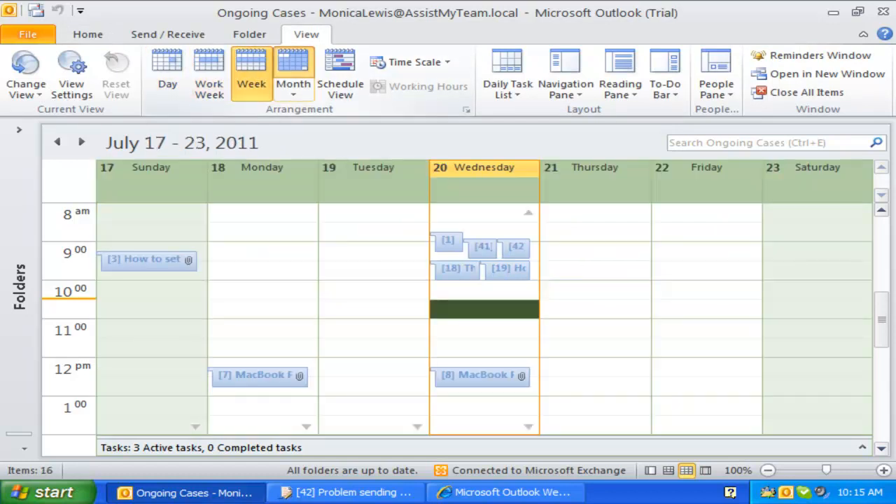
left_click(292, 74)
left_click(167, 74)
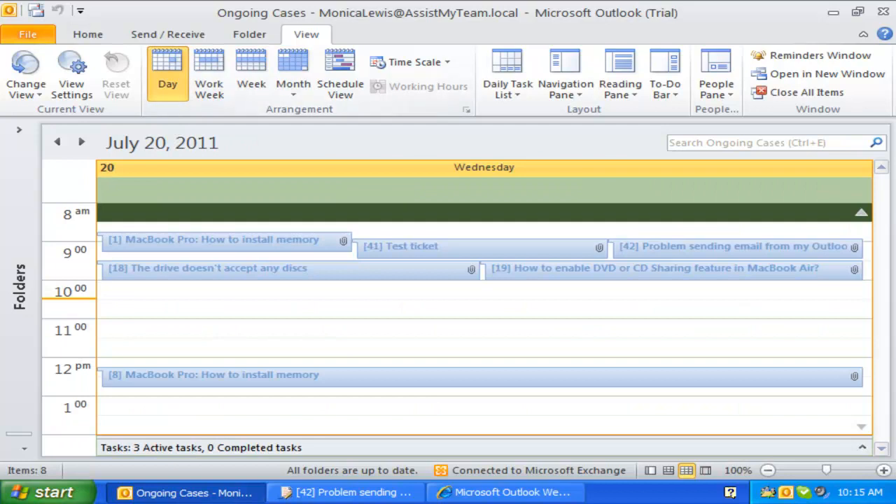
- Open cases 1 and 18 from the July 20 calendar to inspect them, then close them
left_click(476, 247)
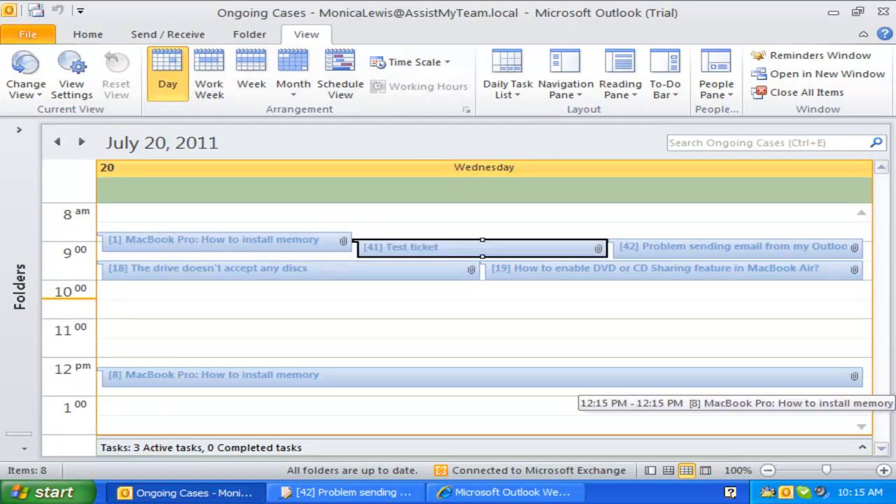
double_click(213, 240)
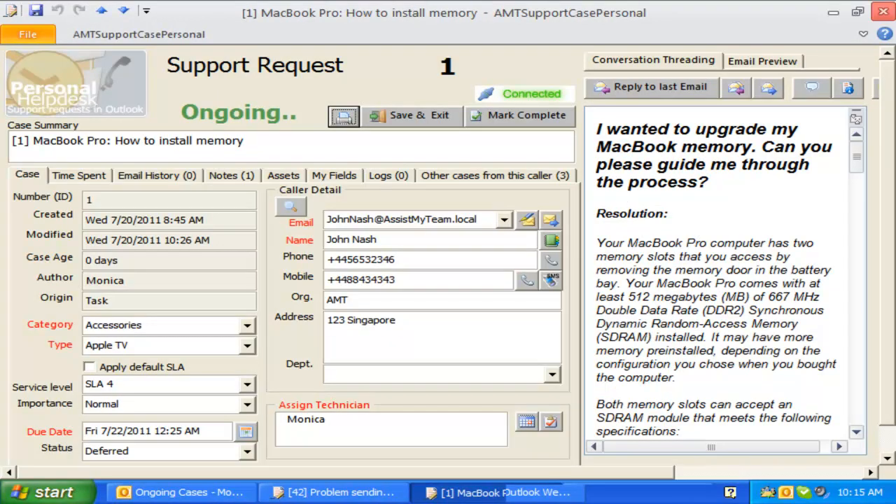
left_click(880, 12)
double_click(224, 268)
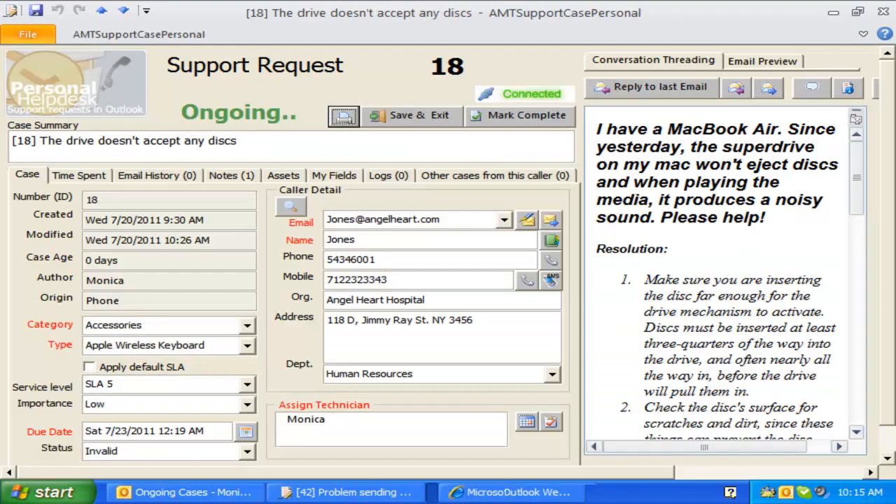
left_click(882, 12)
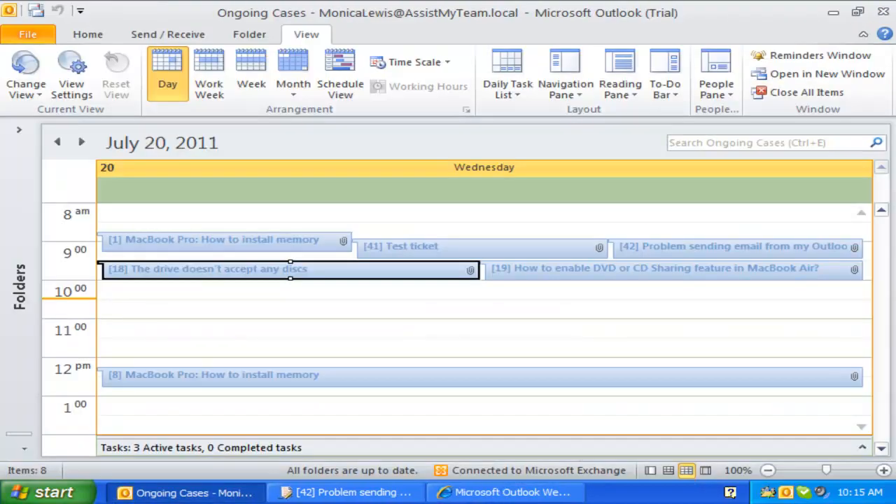
left_click(26, 75)
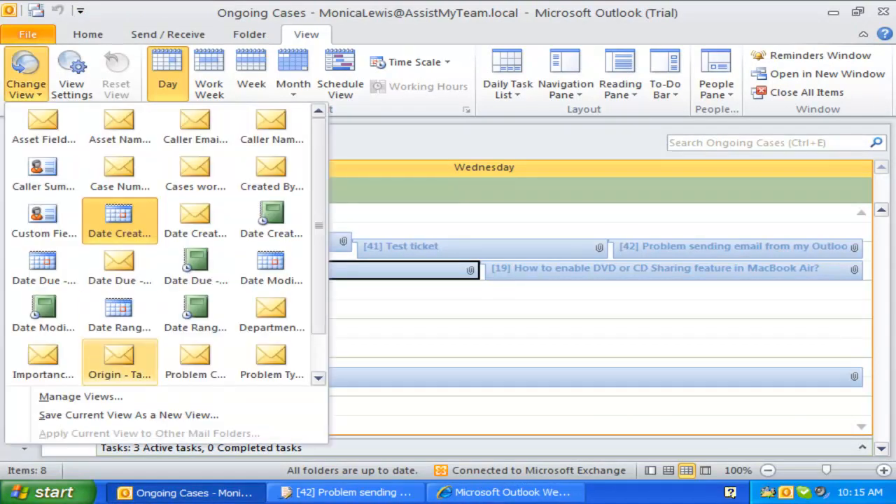
- Bring up the Asset Name - Table view's settings via Manage All Views and Modify
left_click(81, 397)
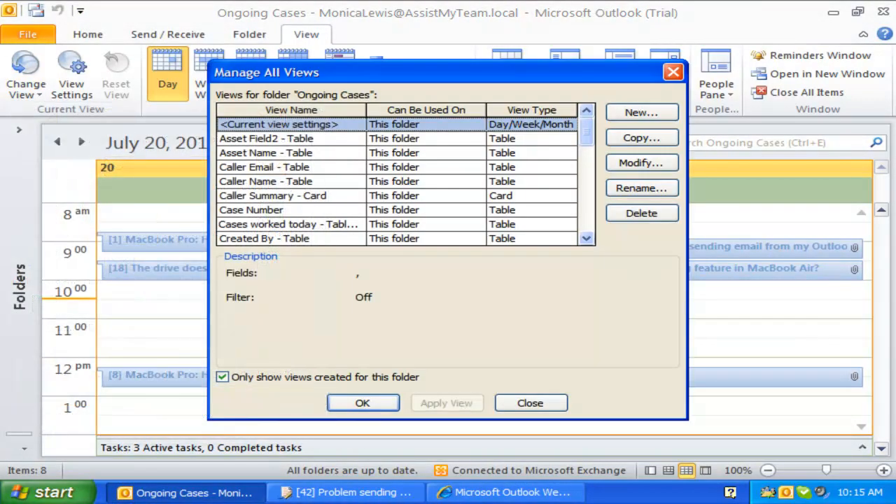
left_click(266, 152)
left_click(641, 163)
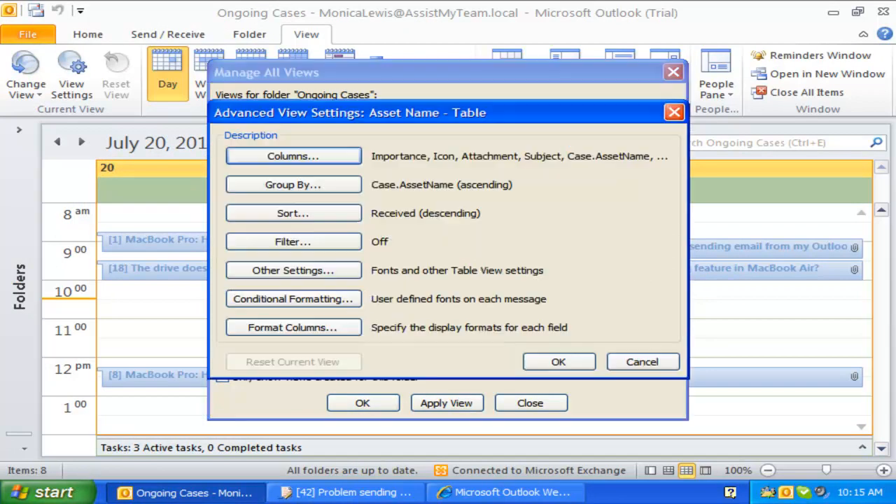
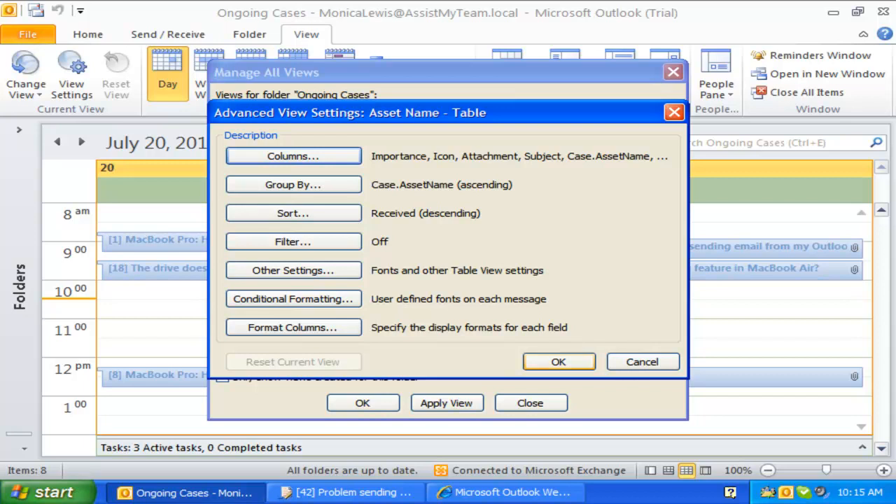
- Close the view settings dialogs and switch Ongoing Cases to the Case Number table view
left_click(559, 361)
left_click(530, 403)
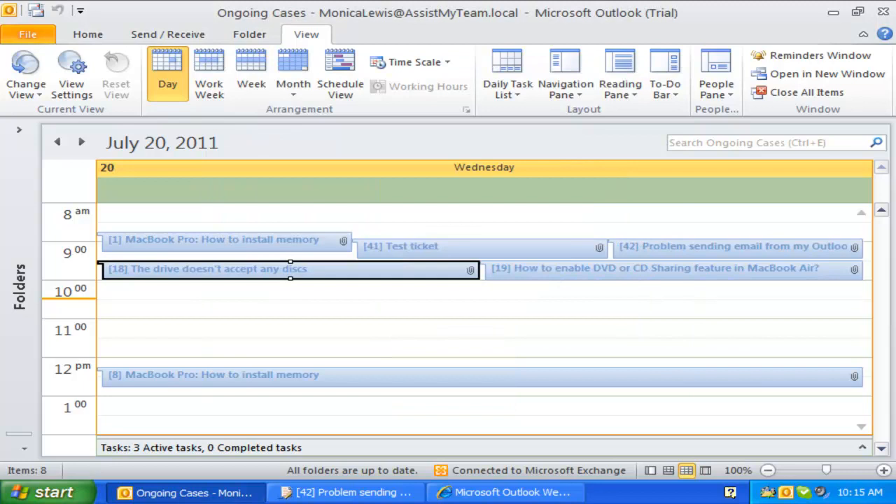
left_click(87, 34)
left_click(272, 92)
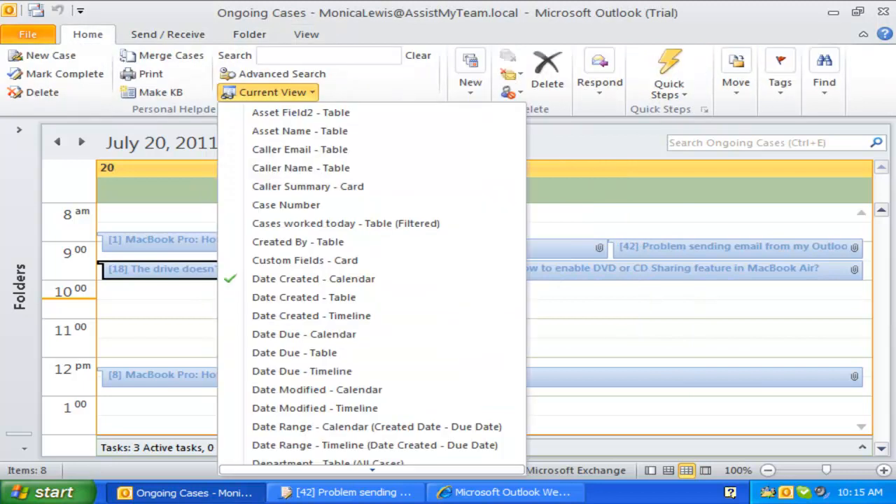
left_click(294, 205)
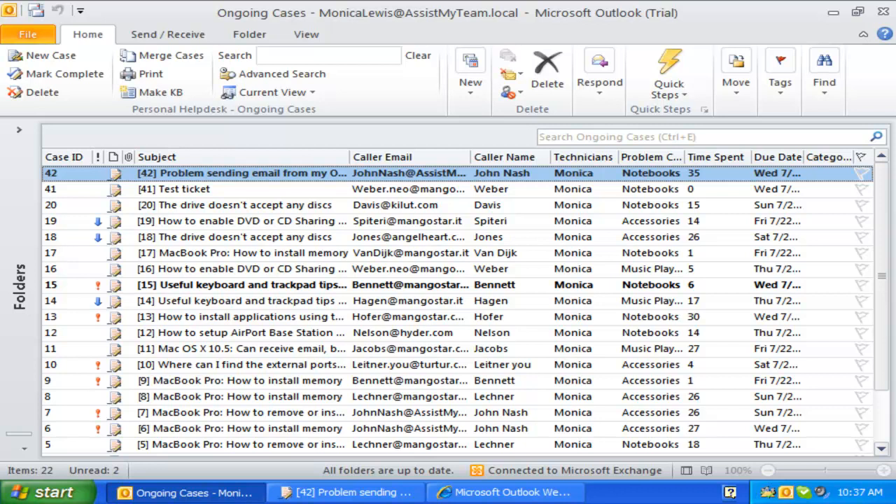
- Run a keyword search of the cases for DVD
left_click(328, 56)
type("DVD")
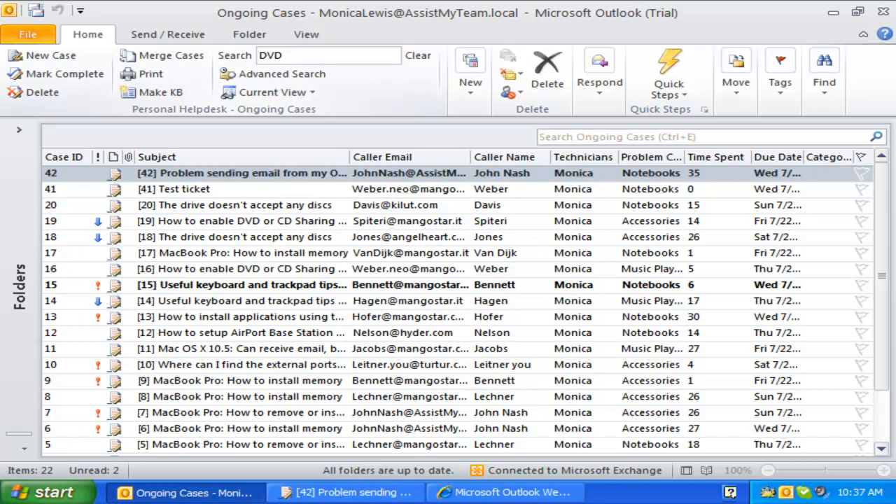
key("Return")
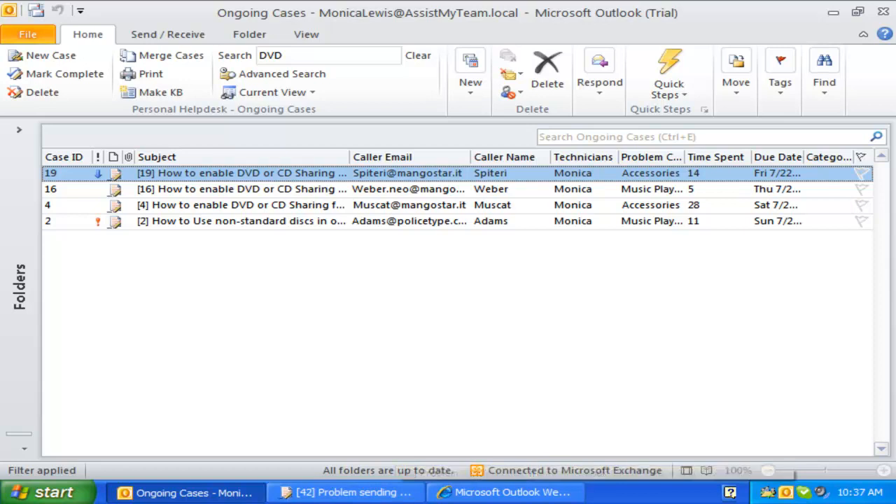
- Replace the search keyword with the caller name Adams and run it
left_click(327, 56)
type("Adas")
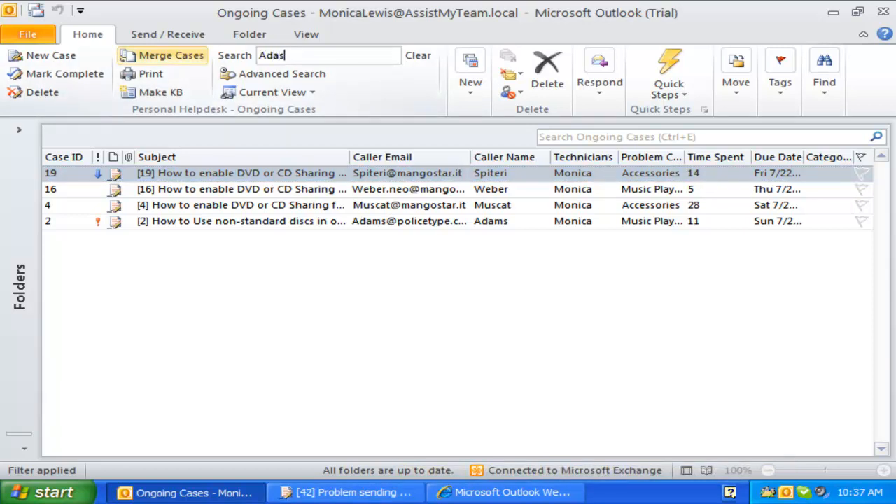
key("BackSpace")
type("ms")
key("Return")
- Replace the Adams keyword with DVD in the search box
left_click(260, 55)
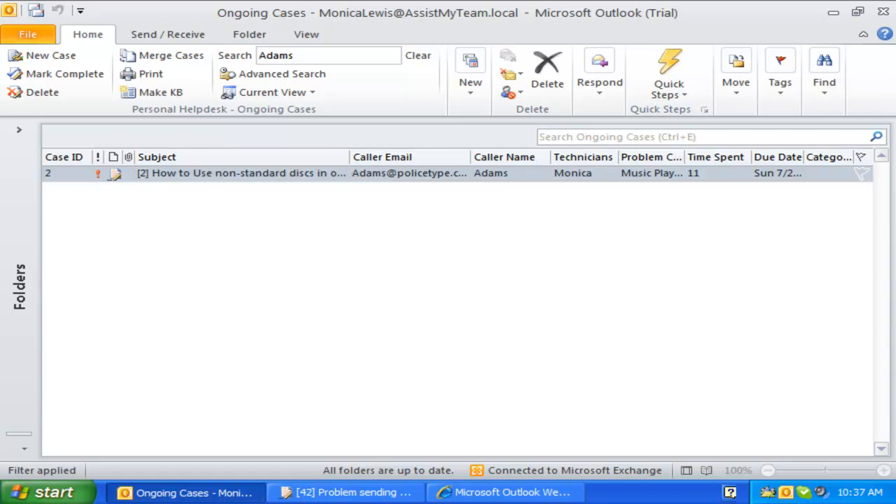
key("shift+End")
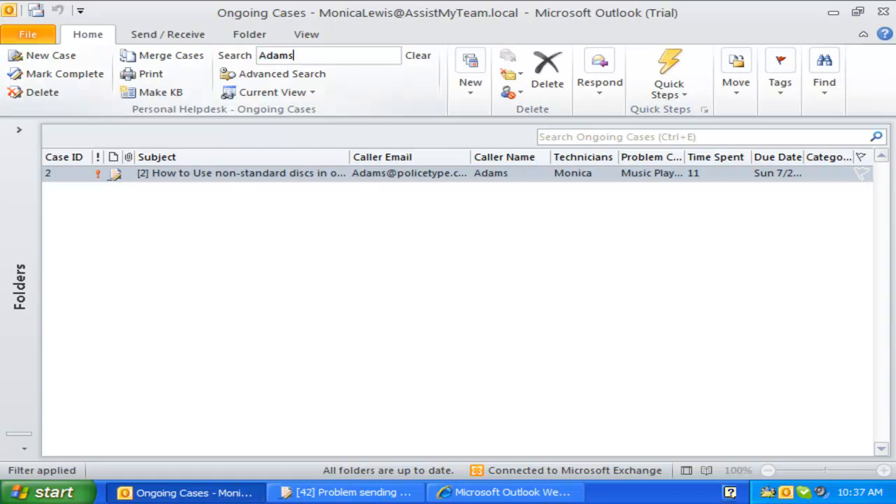
type("DVD")
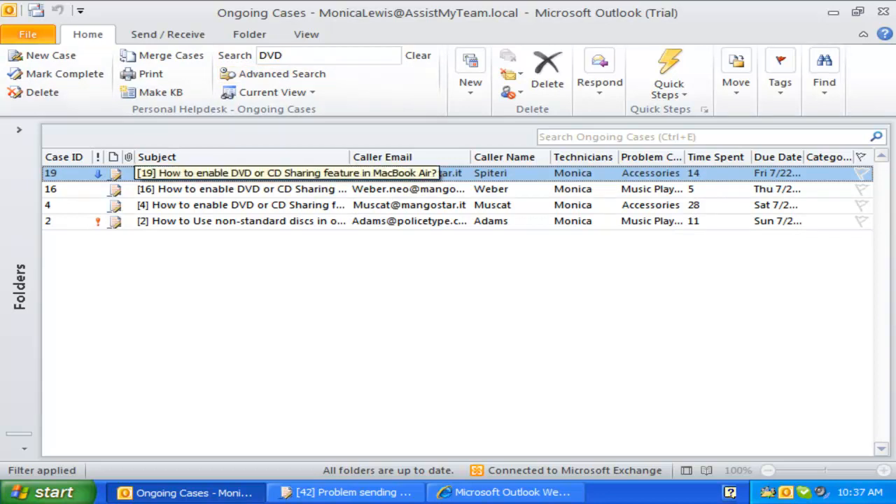
left_click(242, 189)
left_click(242, 205)
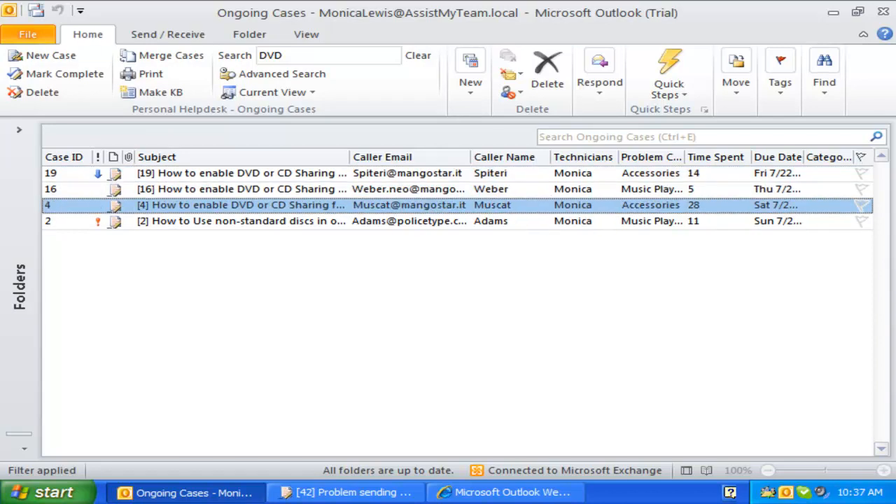
double_click(242, 221)
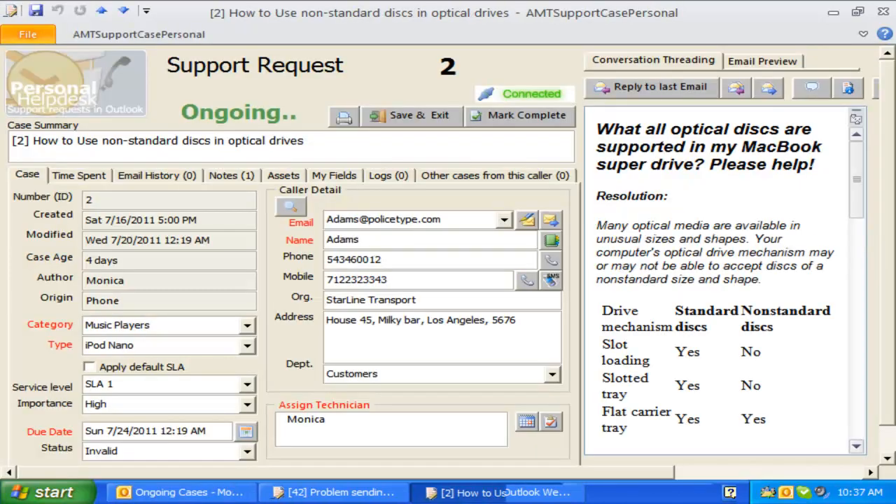
scroll(725, 280, "down", 10)
scroll(724, 280, "down", 3)
left_click_drag(817, 226, 791, 226)
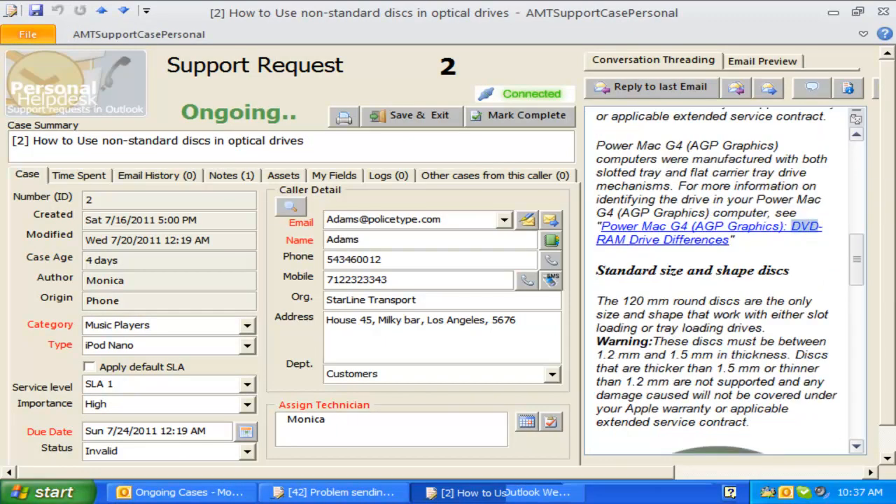
left_click(883, 12)
left_click(301, 55)
left_click(284, 55)
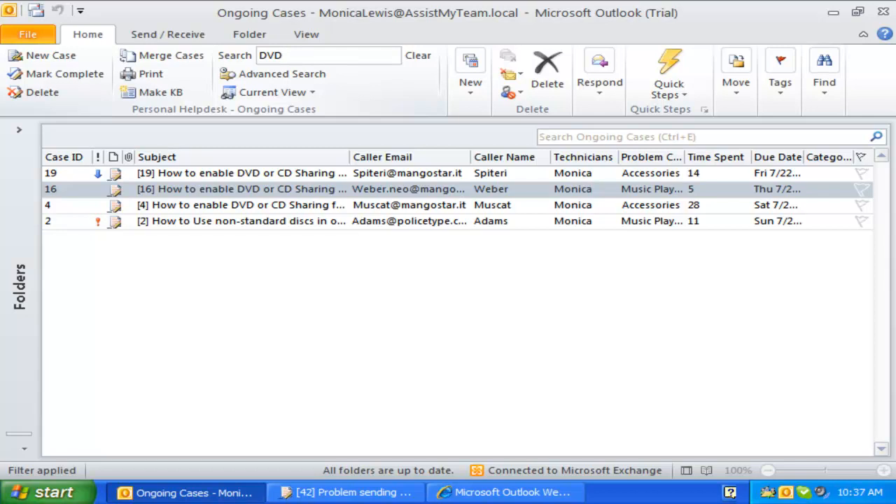
- Search for 'DVD, Keyboard', then list Advanced Search's criterion types
type(", Keyboard")
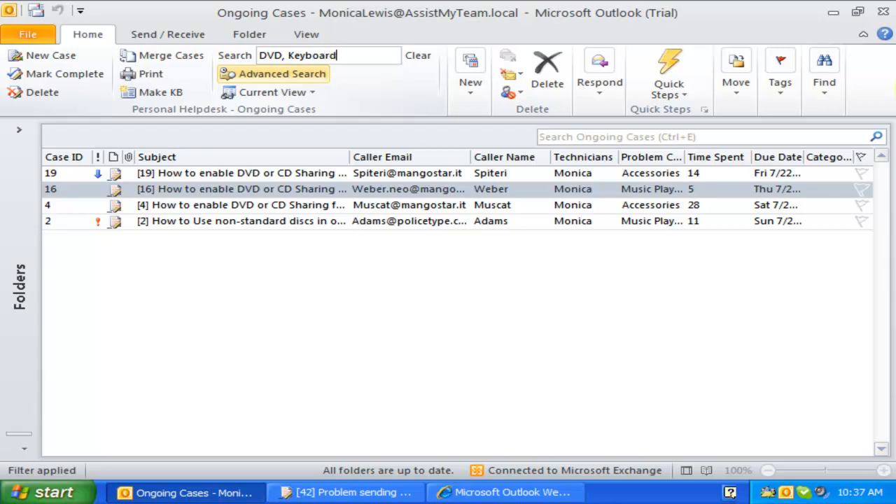
key("Return")
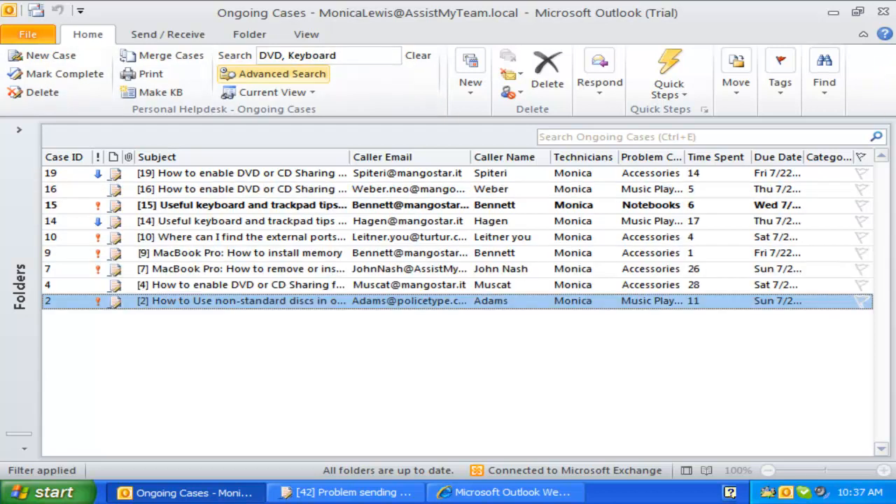
left_click(273, 74)
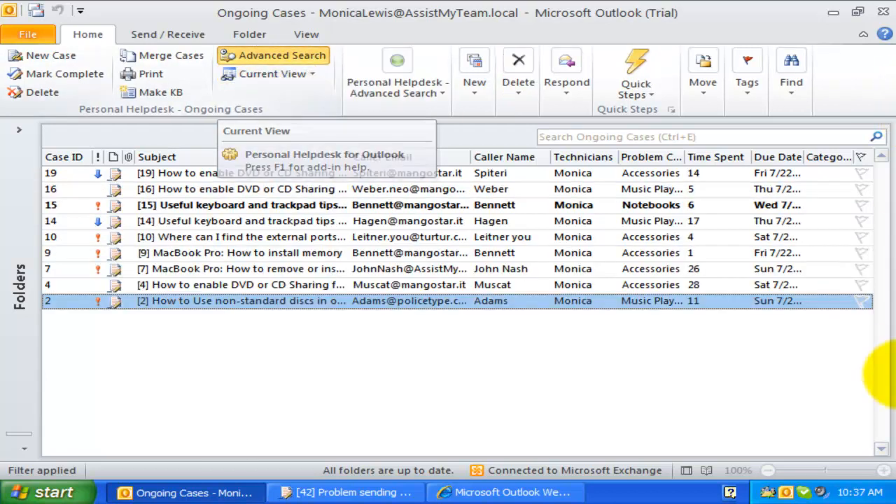
left_click(397, 83)
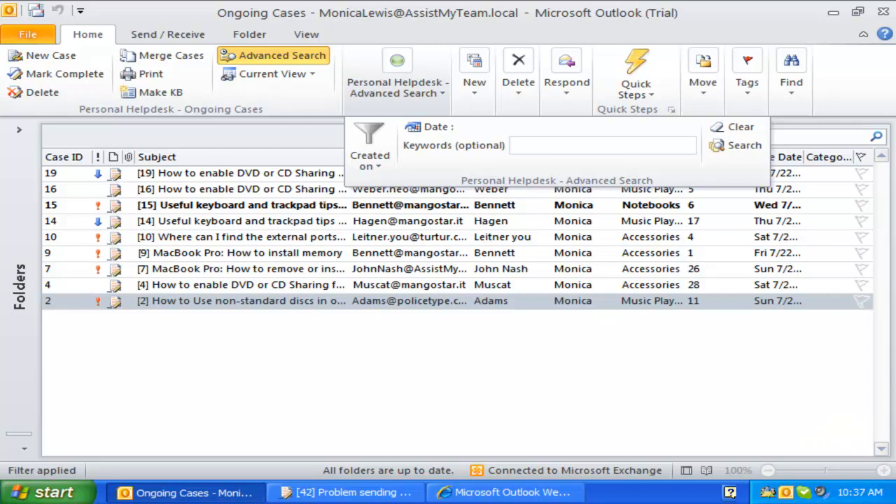
left_click(369, 149)
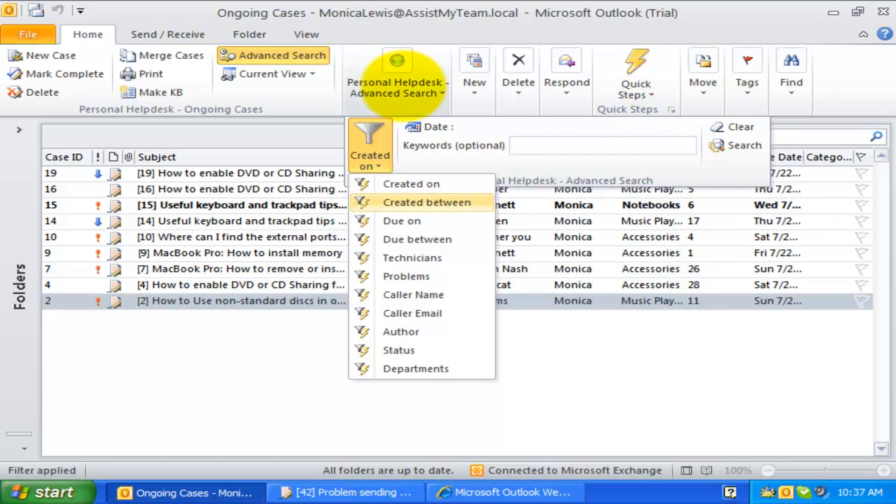
- Run an Advanced Search by creation date range and select case 13
left_click(396, 81)
left_click(397, 81)
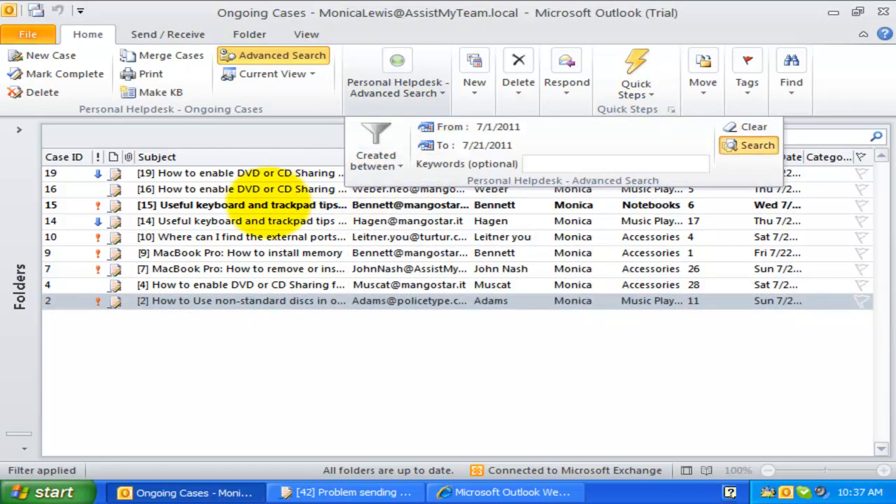
left_click(749, 145)
left_click(269, 269)
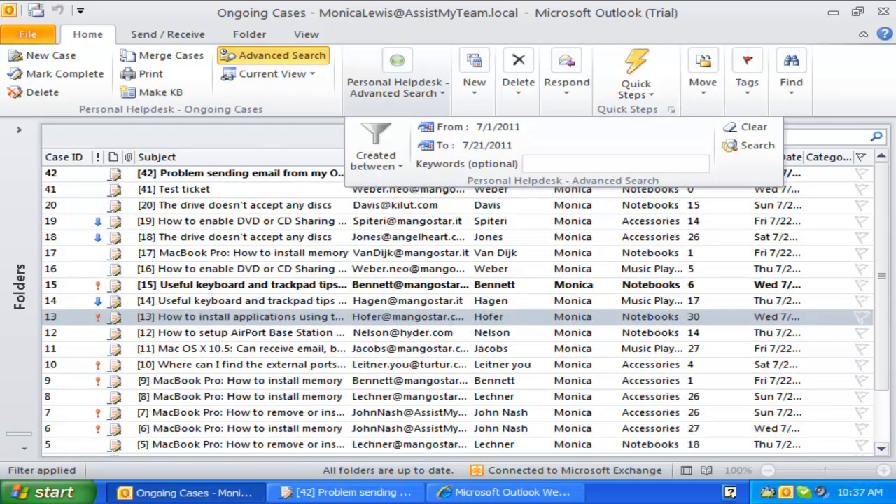
- Filter the cases by the Problem criterion to the Notebooks category
left_click(376, 157)
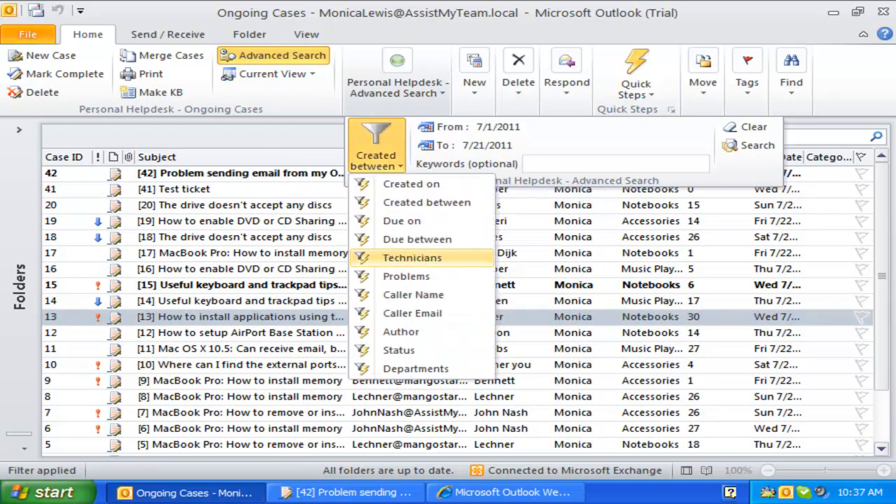
left_click(407, 276)
left_click(397, 84)
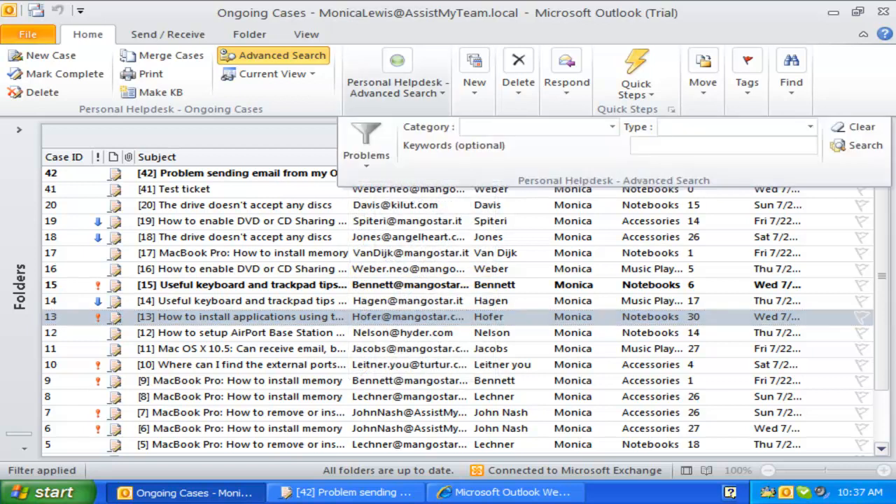
left_click(612, 127)
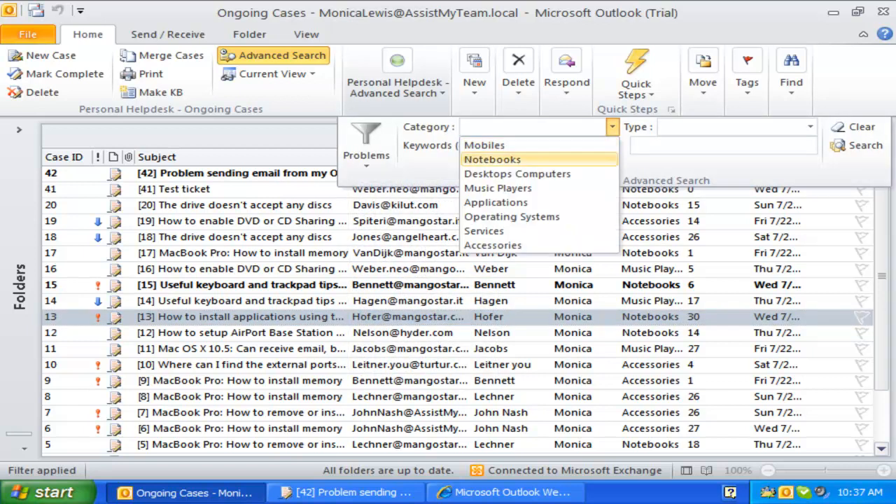
left_click(492, 160)
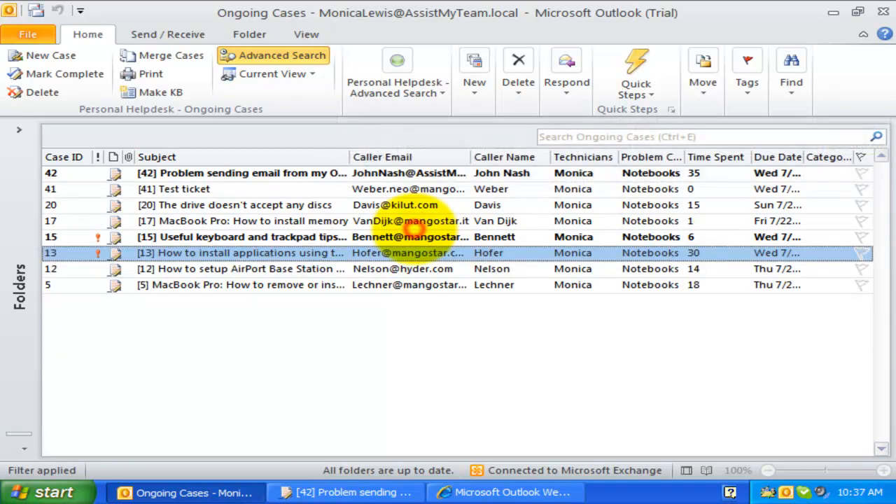
- Search by Department set to Marketing
left_click(397, 77)
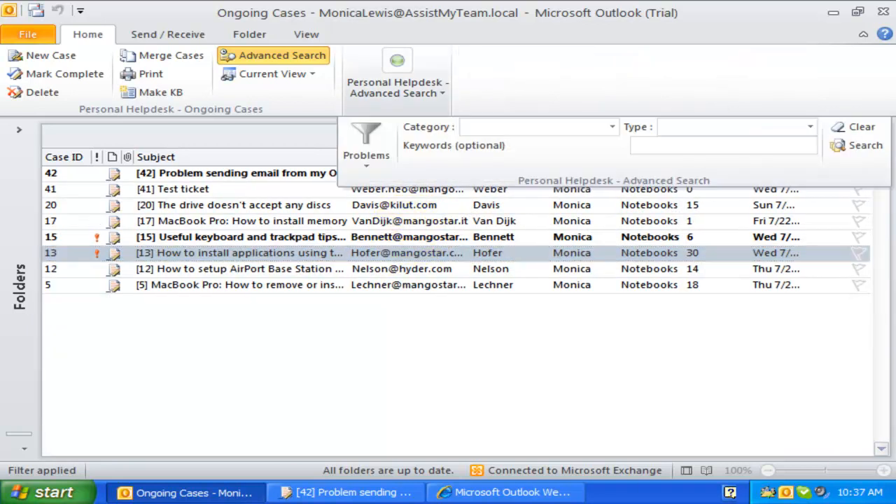
left_click(366, 143)
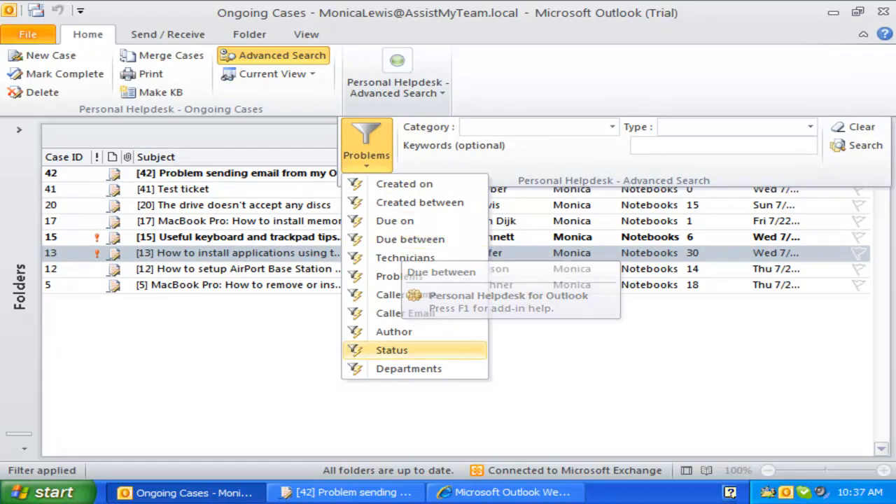
left_click(408, 368)
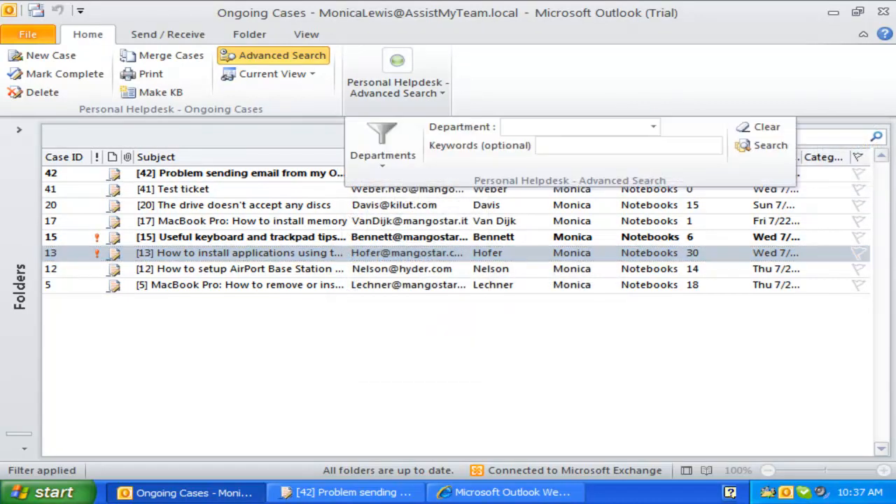
left_click(653, 127)
left_click(533, 173)
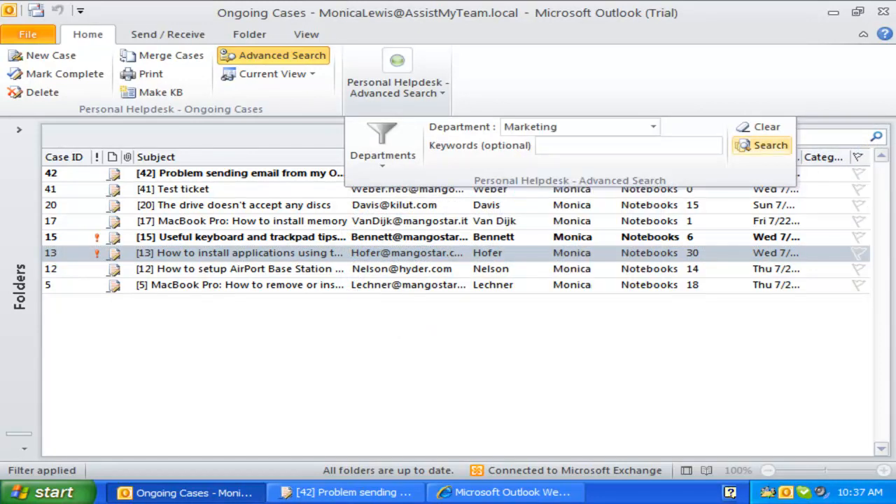
left_click(762, 145)
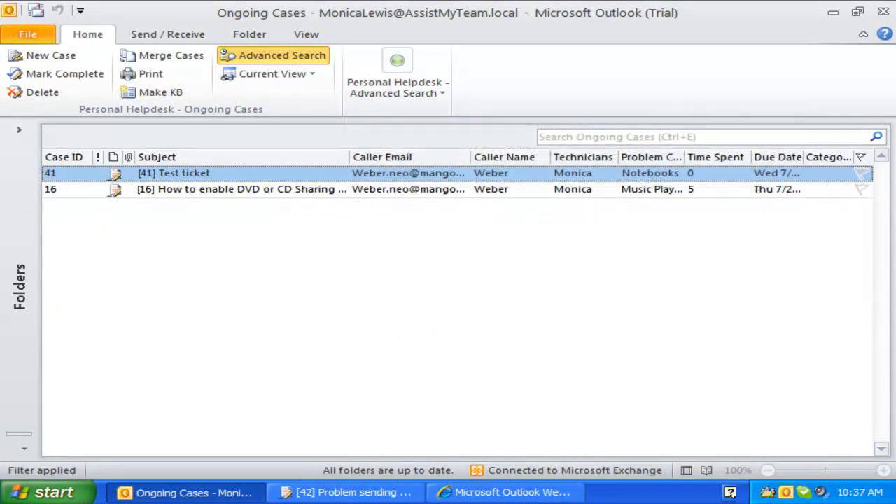